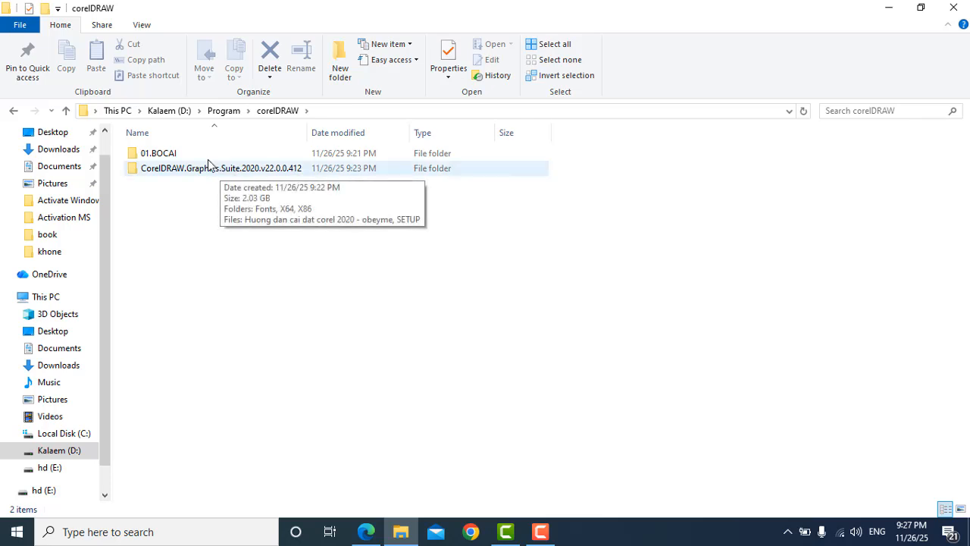
- Open the 01.BOCAI folder and go through 1.CorelDRAW X9 into the corelDRAWX914 folder
double_click(187, 160)
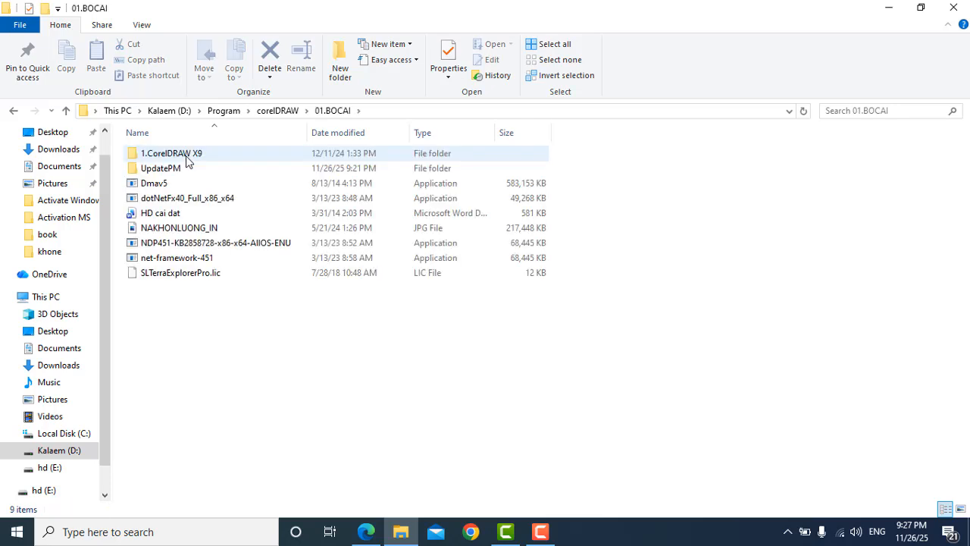
double_click(196, 162)
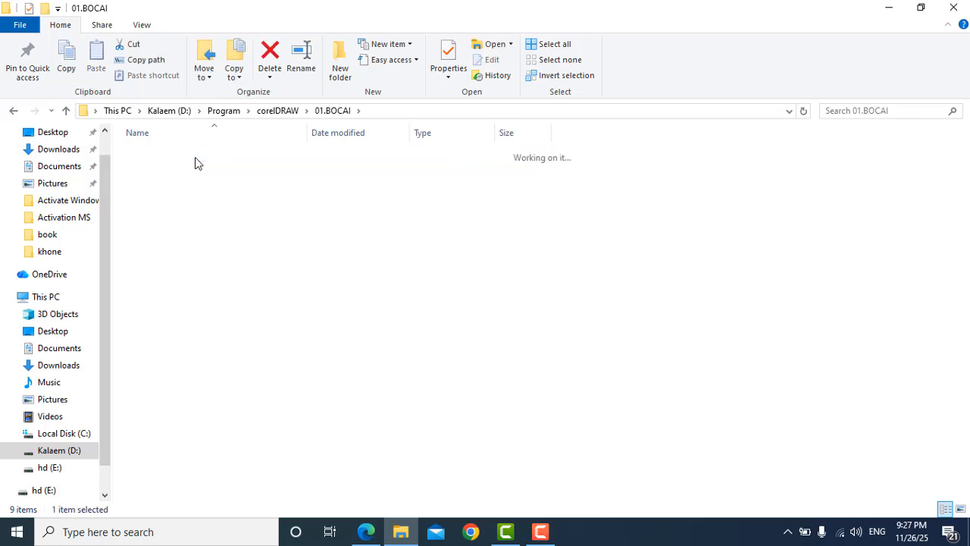
left_click(221, 156)
double_click(221, 156)
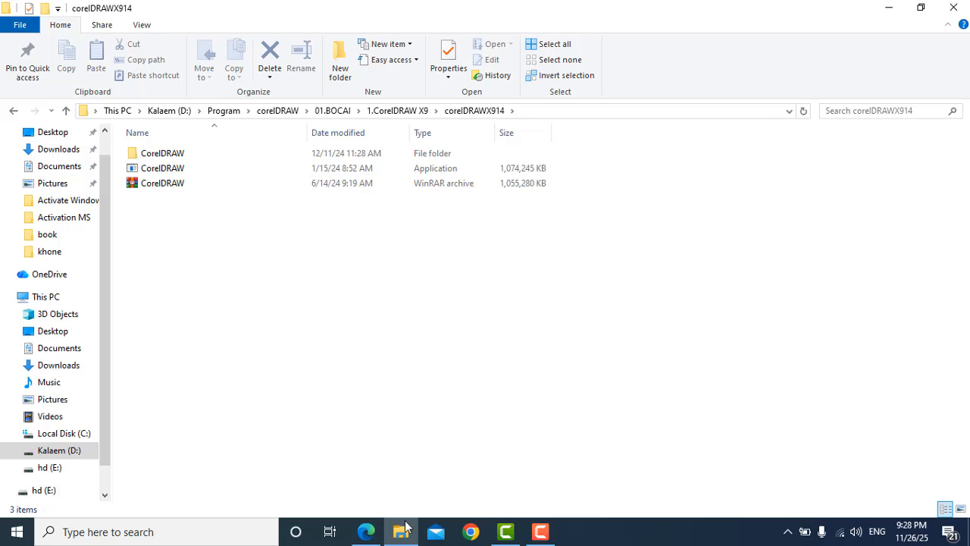
- Switch to Microsoft Edge and look through the Tecnobits article explaining what CorelDRAW is and its main functions
left_click(367, 531)
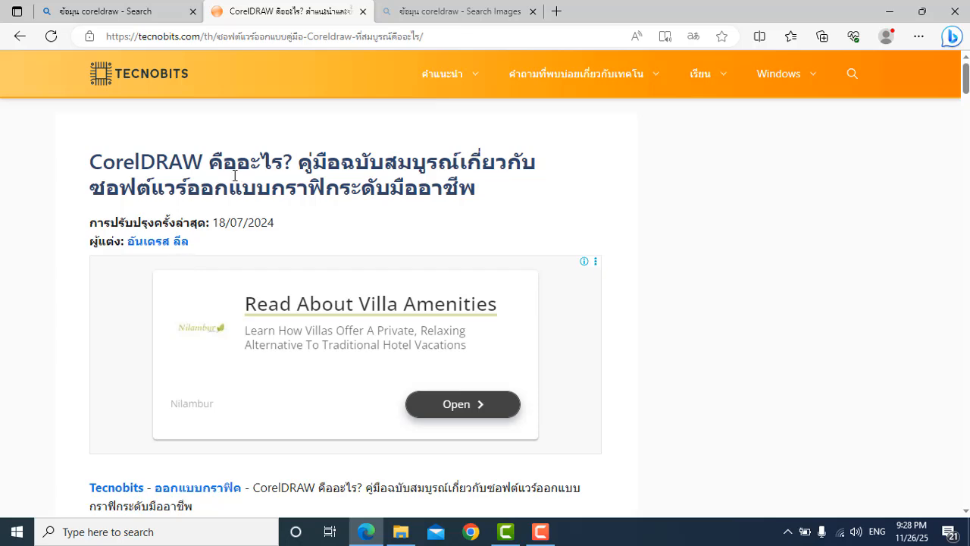
scroll(318, 217, "down", 2)
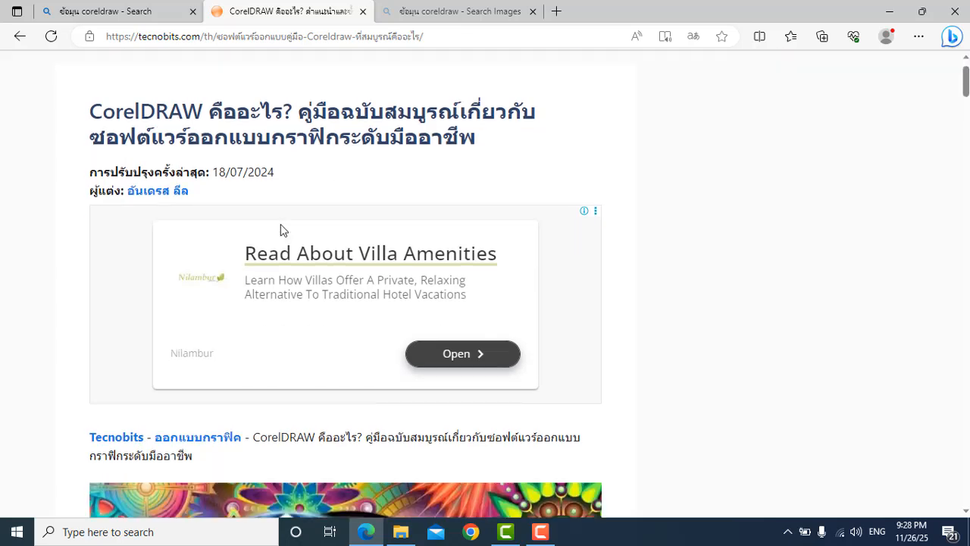
scroll(277, 260, "up", 2)
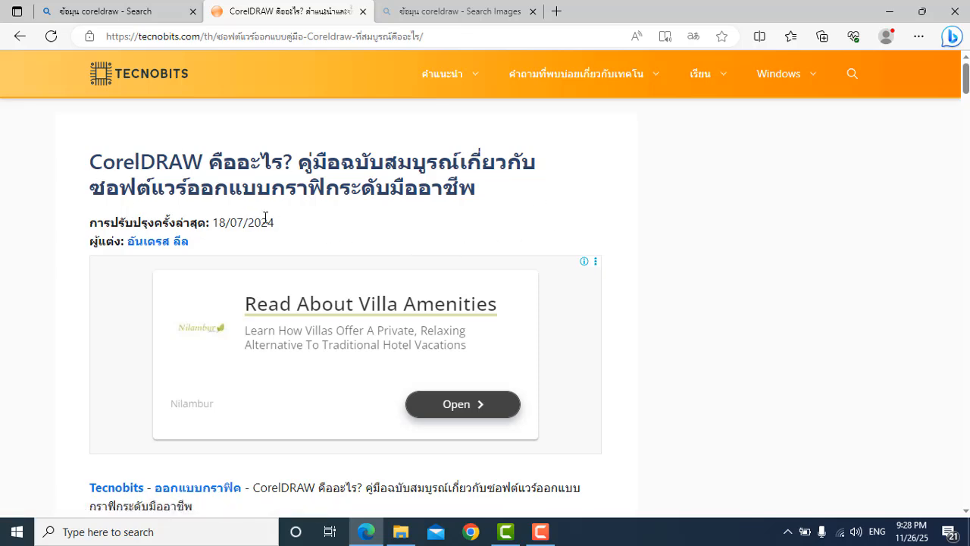
scroll(445, 206, "down", 7)
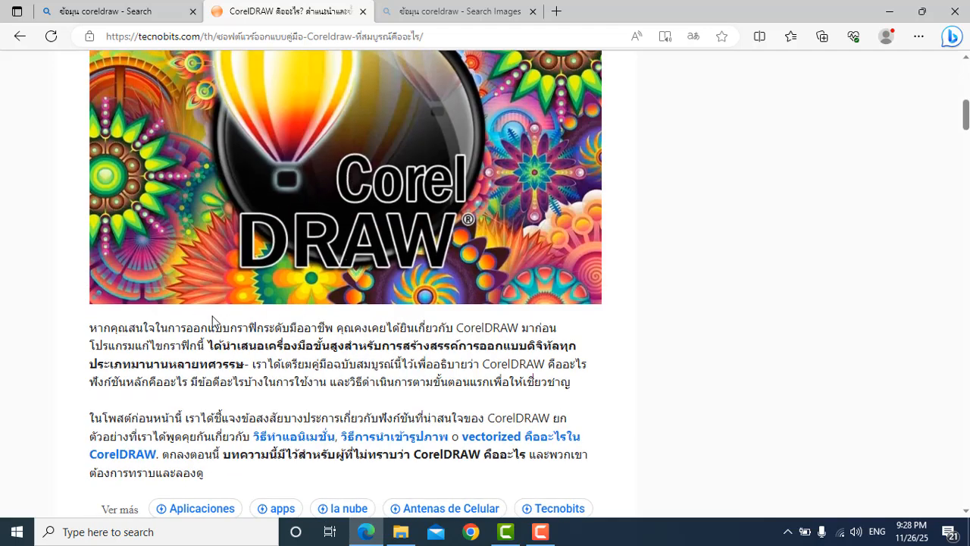
scroll(358, 309, "down", 3)
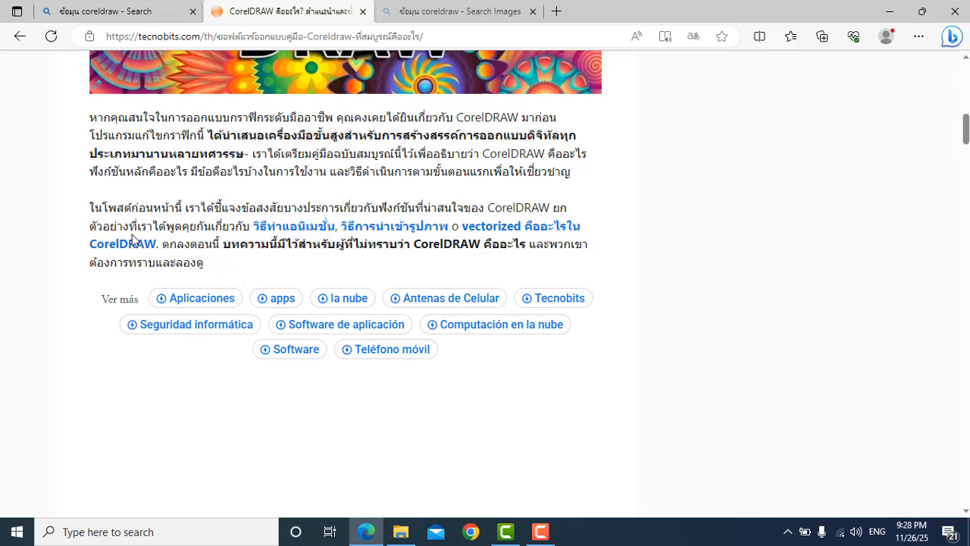
scroll(256, 227, "down", 5)
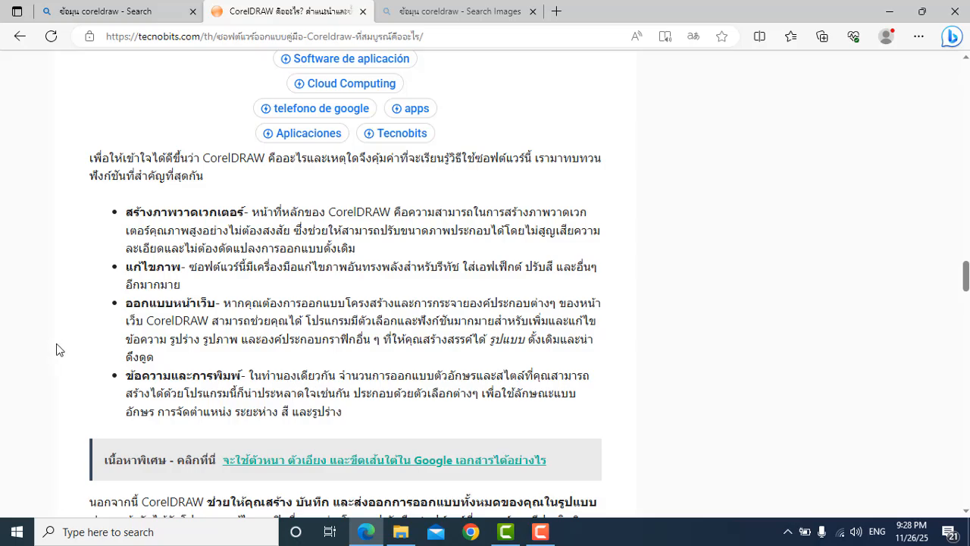
scroll(288, 381, "down", 5)
scroll(267, 294, "up", 4)
scroll(254, 291, "down", 13)
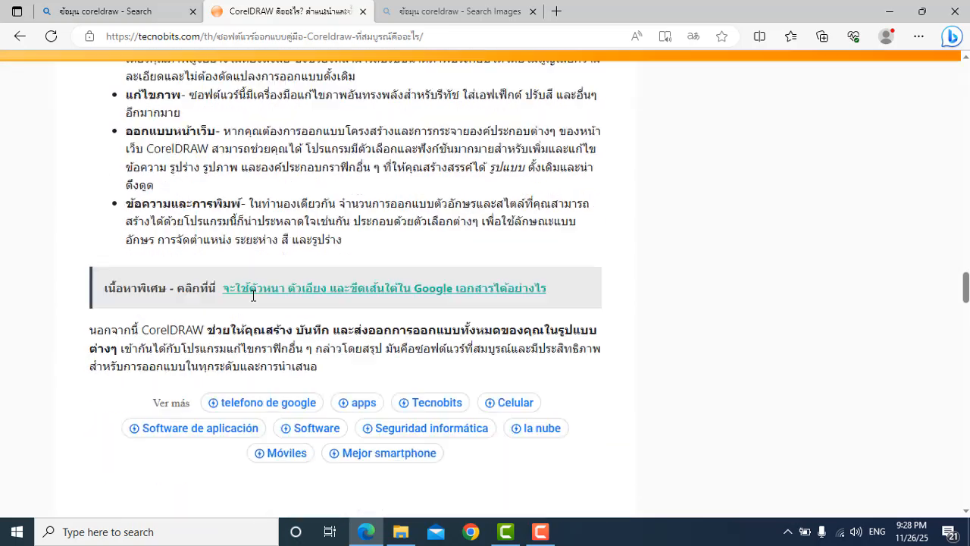
scroll(248, 292, "up", 4)
scroll(245, 289, "up", 15)
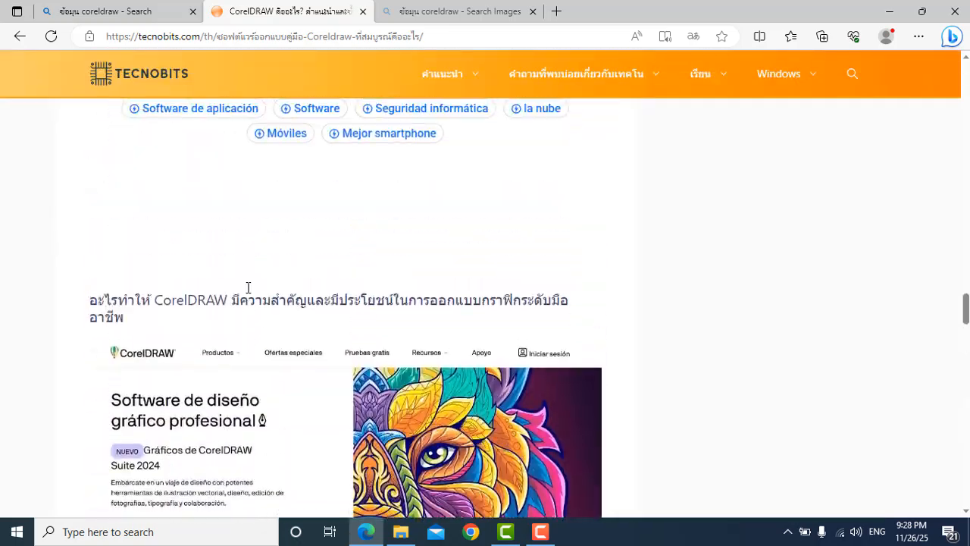
scroll(241, 293, "up", 18)
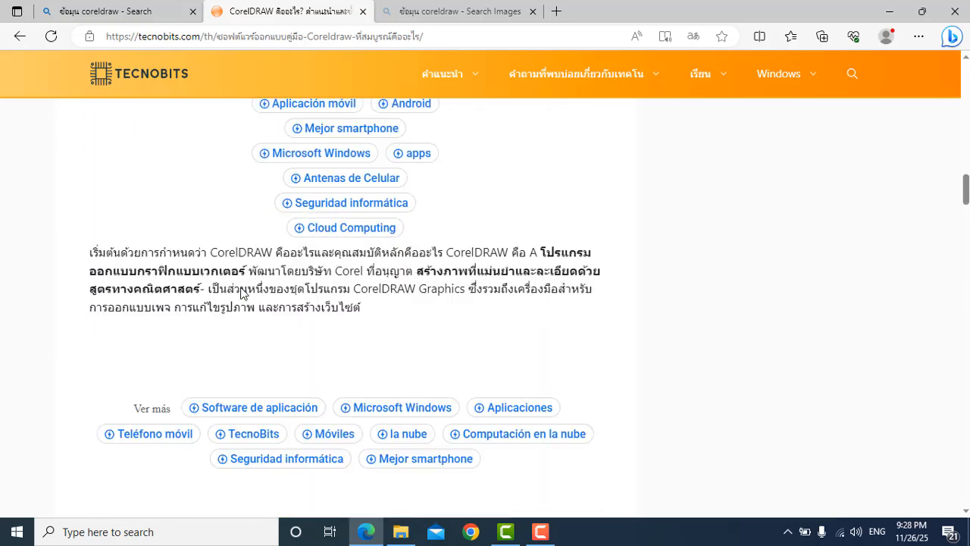
scroll(178, 108, "up", 8)
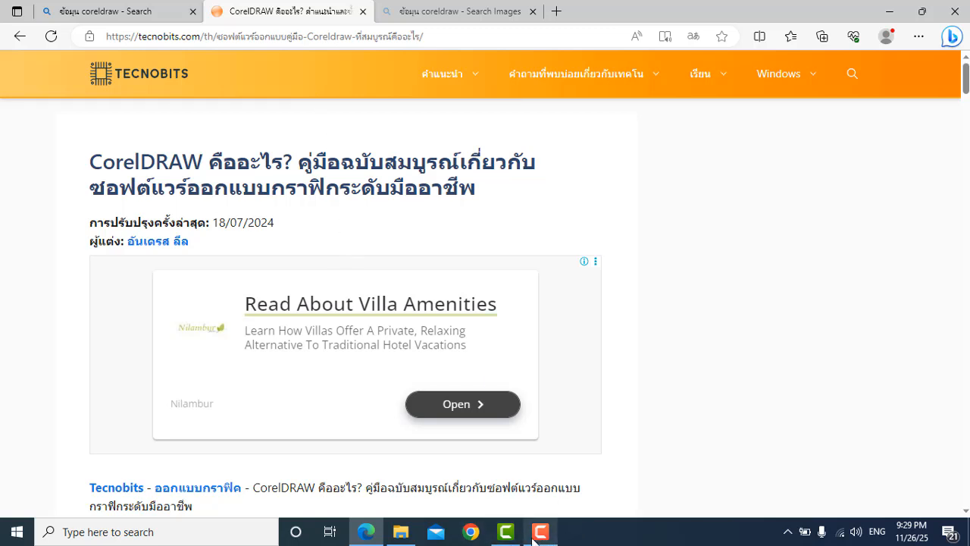
- Switch back to File Explorer and run the CorelDRAW application in corelDRAWX914 as administrator
left_click(401, 532)
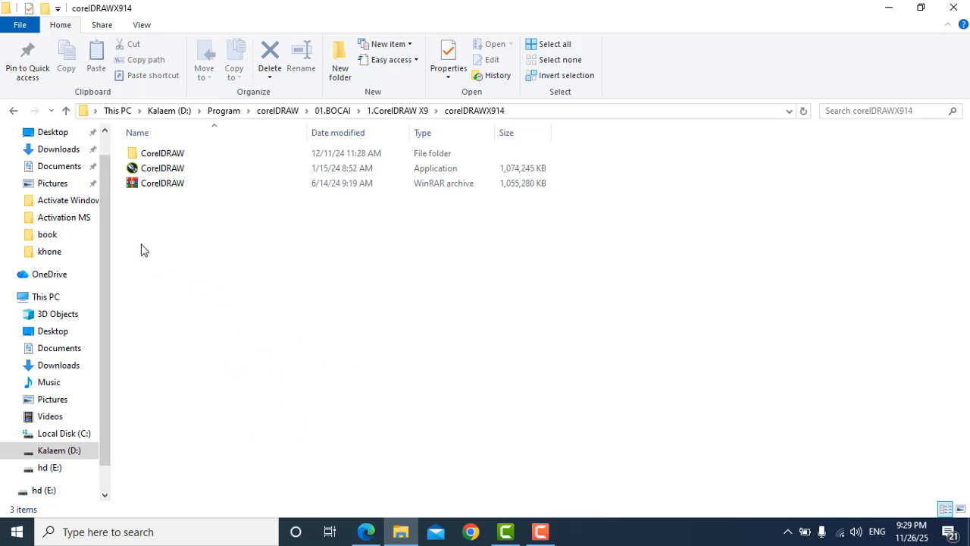
left_click(167, 169)
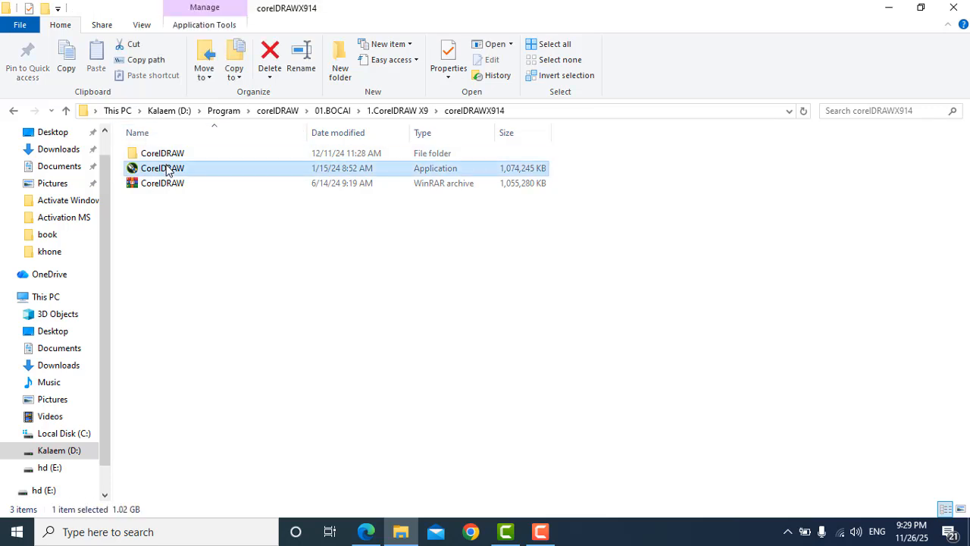
right_click(168, 170)
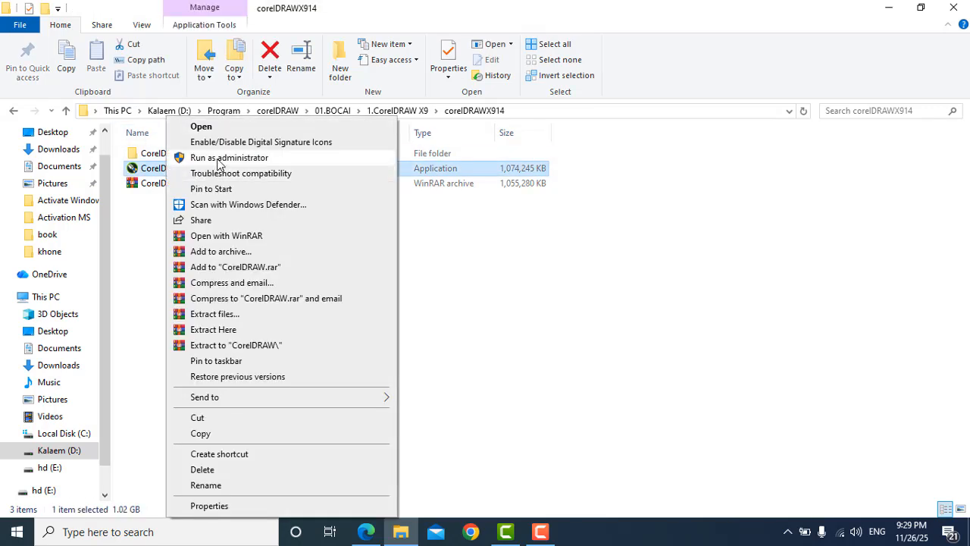
left_click(218, 161)
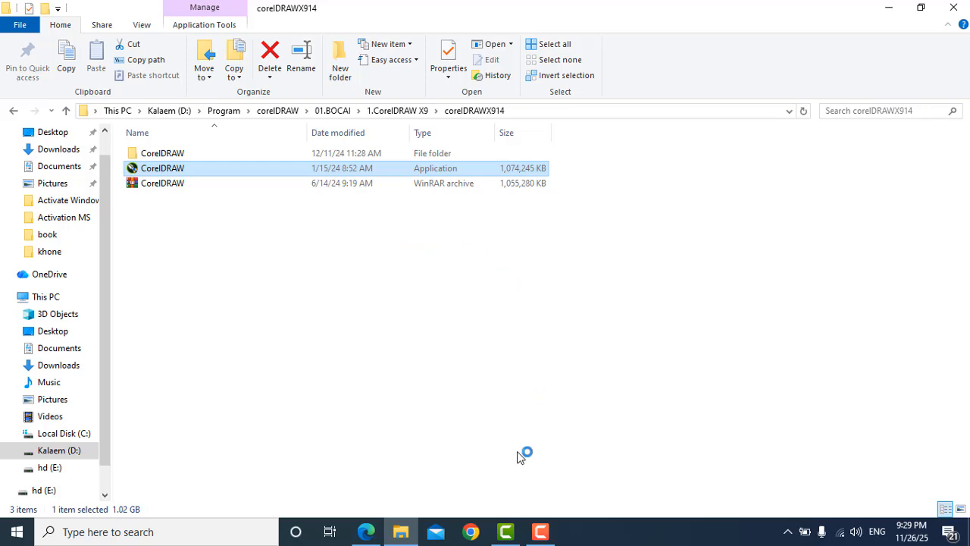
left_click(549, 538)
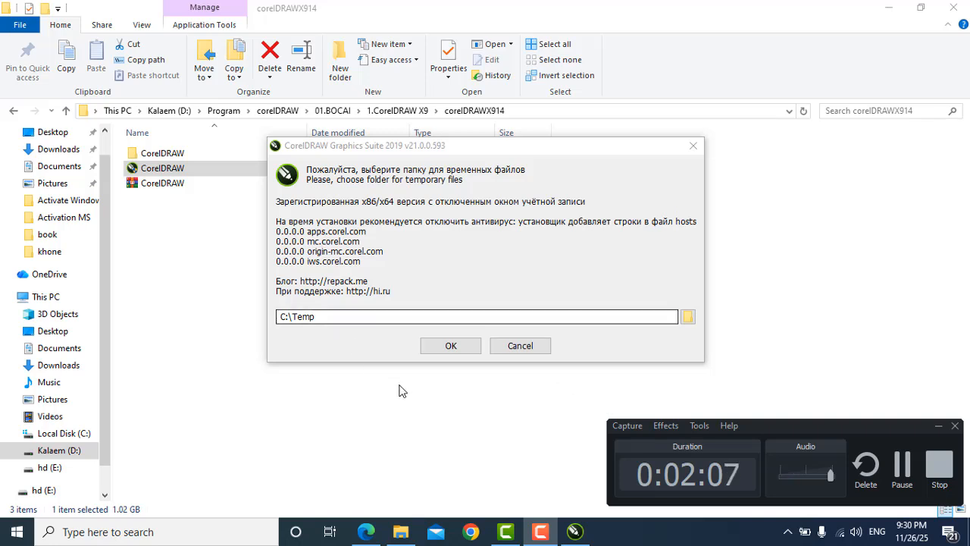
- Accept C:\Temp as the folder for temporary files and choose to install the 64-bit version
left_click(450, 348)
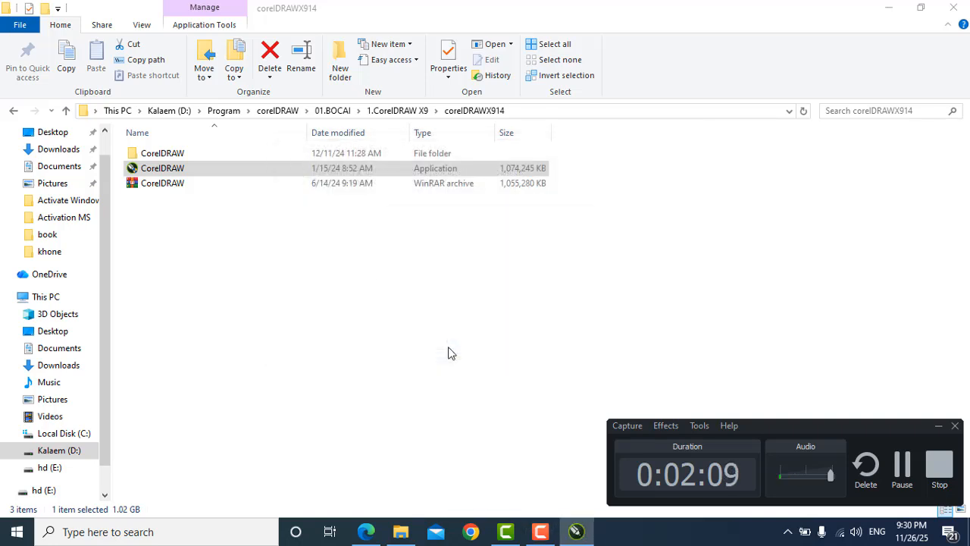
left_click(934, 429)
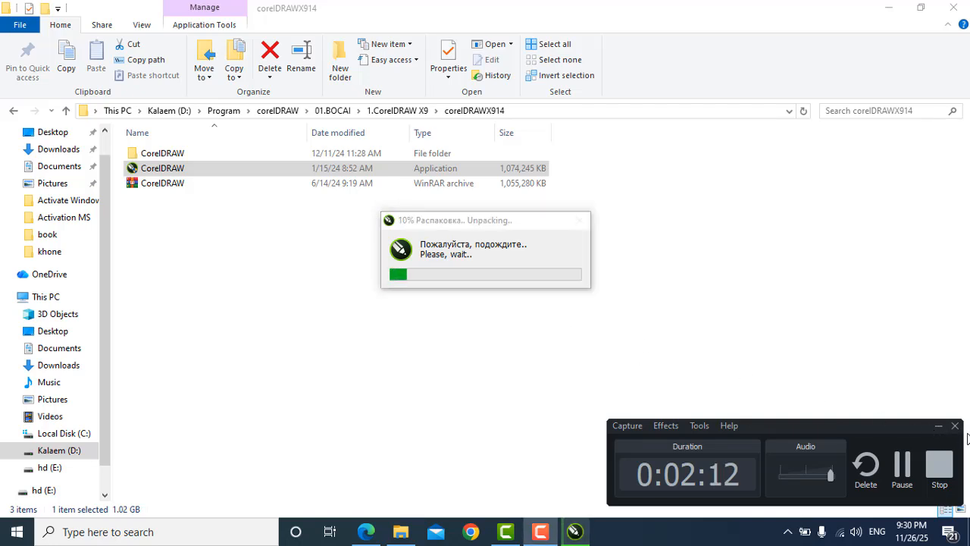
left_click(938, 426)
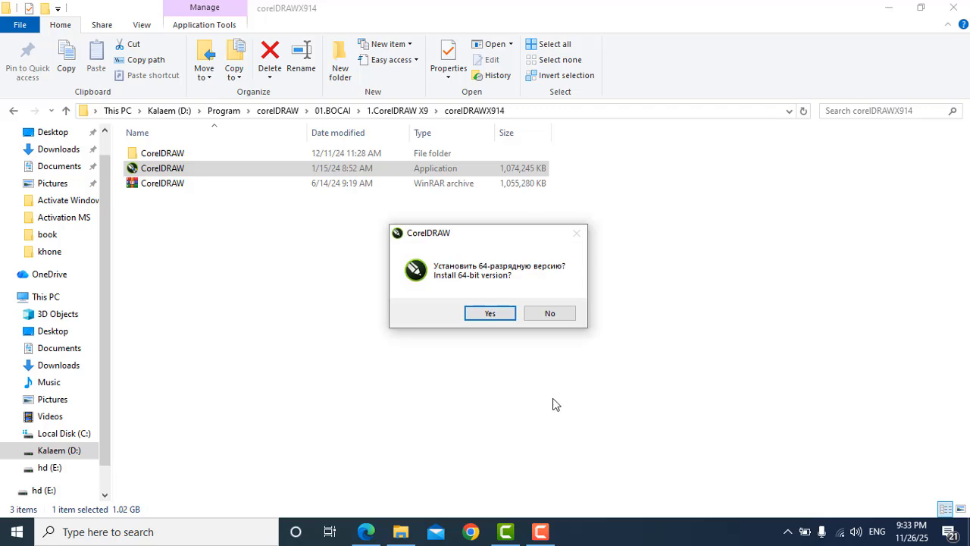
left_click(495, 313)
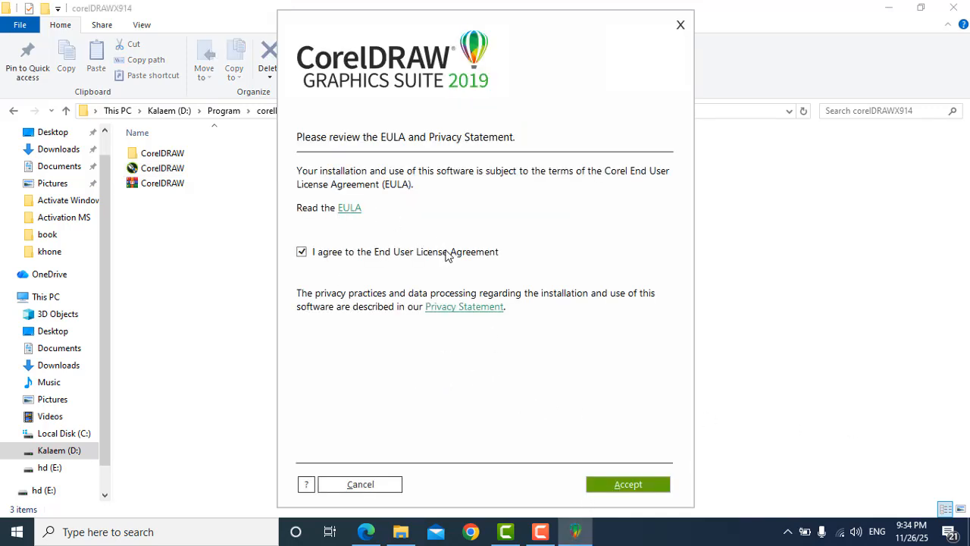
- Accept the license agreement, keep the prefilled name and serial number, and start the Typical Installation of CorelDRAW Graphics Suite 2019
left_click(636, 485)
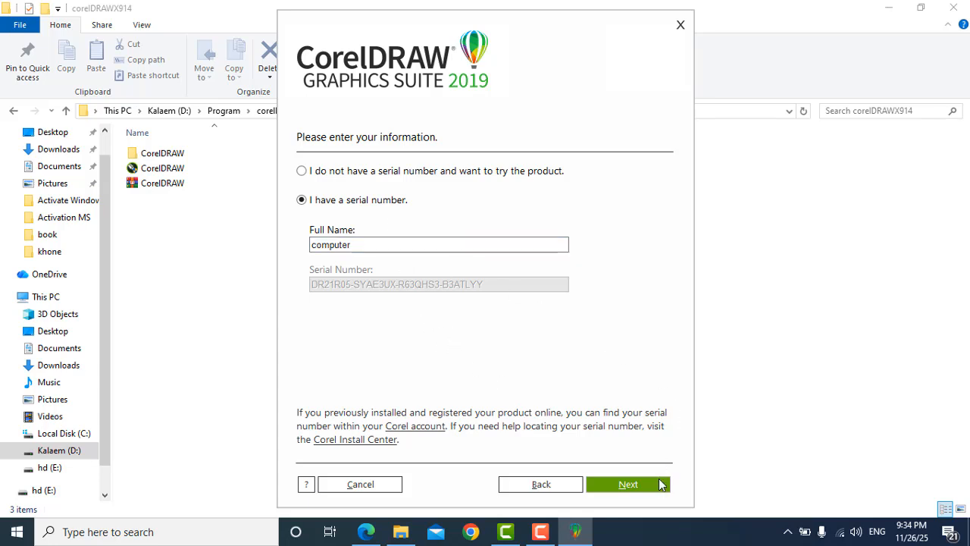
left_click(646, 488)
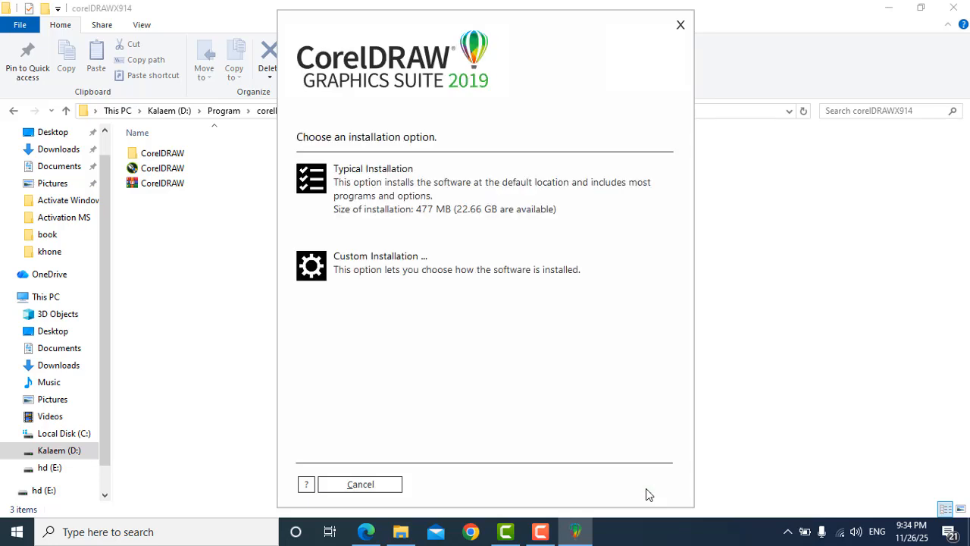
left_click(401, 201)
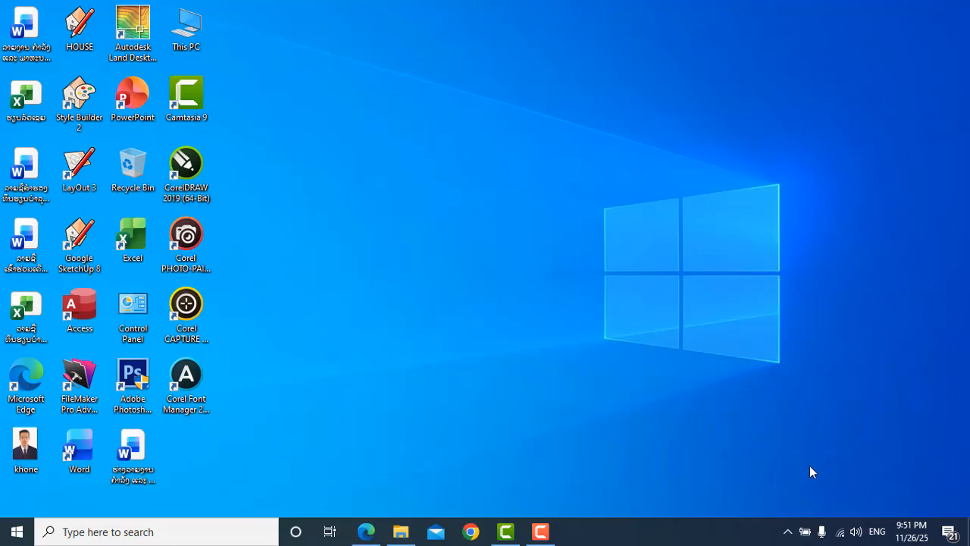
- Launch CorelDRAW 2019 (64-Bit) from the desktop and create a new document with the default Letter, CMYK, 300 dpi settings
double_click(186, 168)
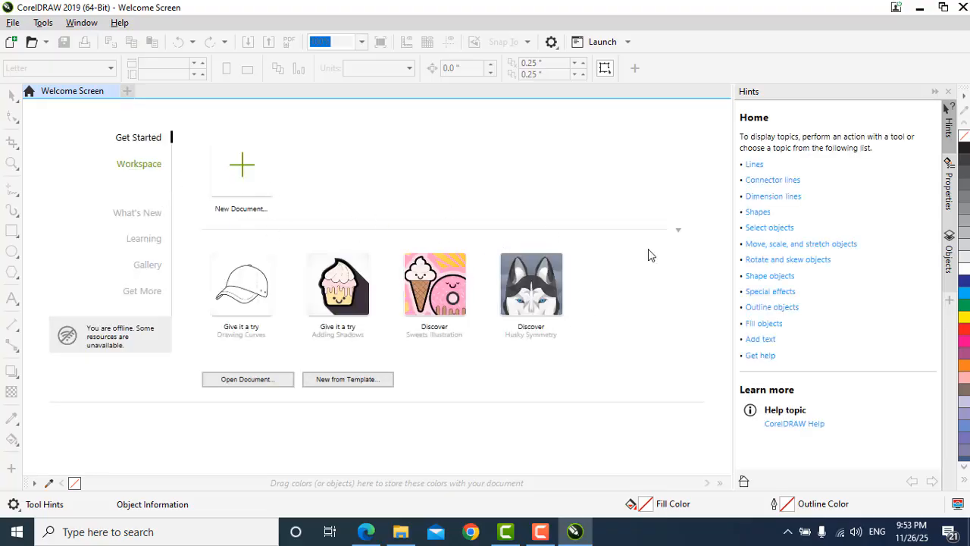
left_click(252, 182)
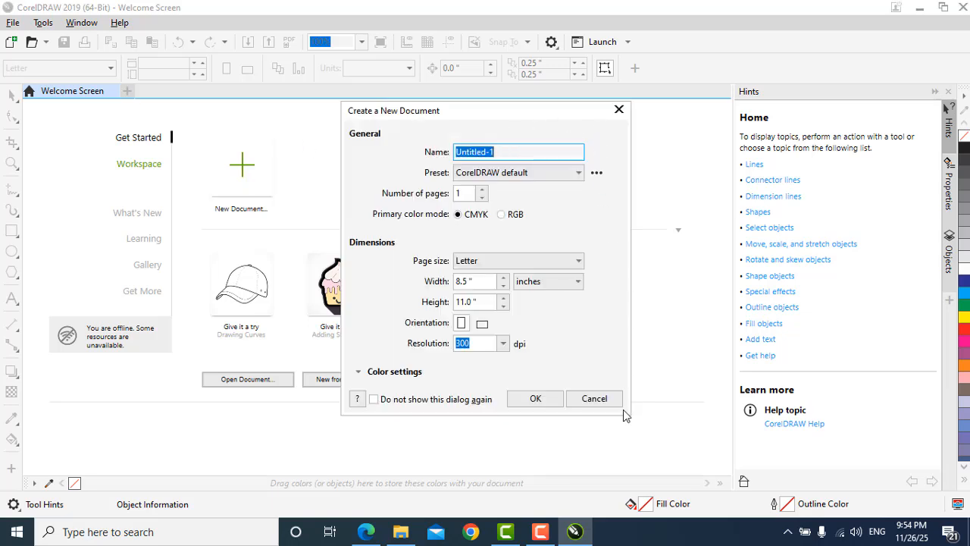
left_click(552, 403)
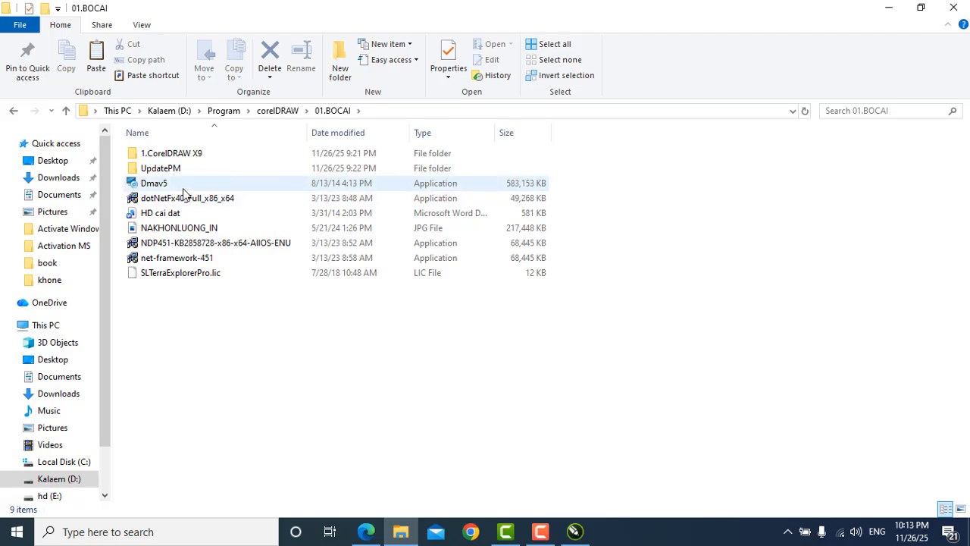
- Run the Dmav5 setup from 01.BOCAI and start installing the TerraExplorer Pro and AccessDatabaseEngine_X64 prerequisites
double_click(183, 187)
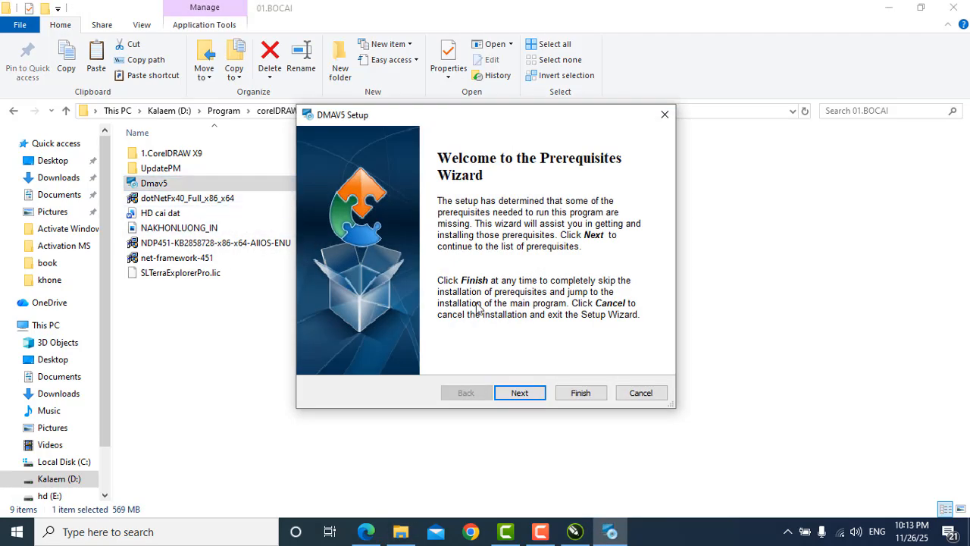
left_click(520, 393)
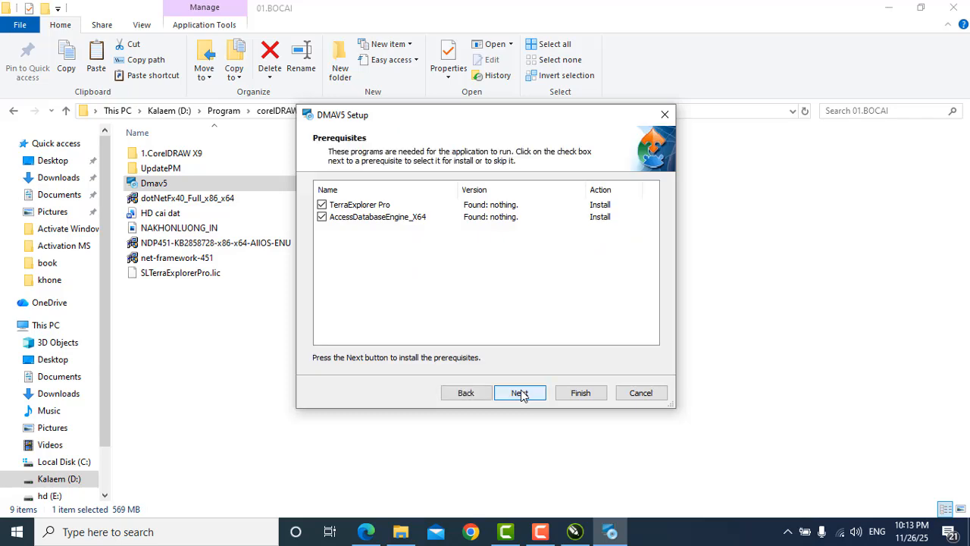
left_click(522, 394)
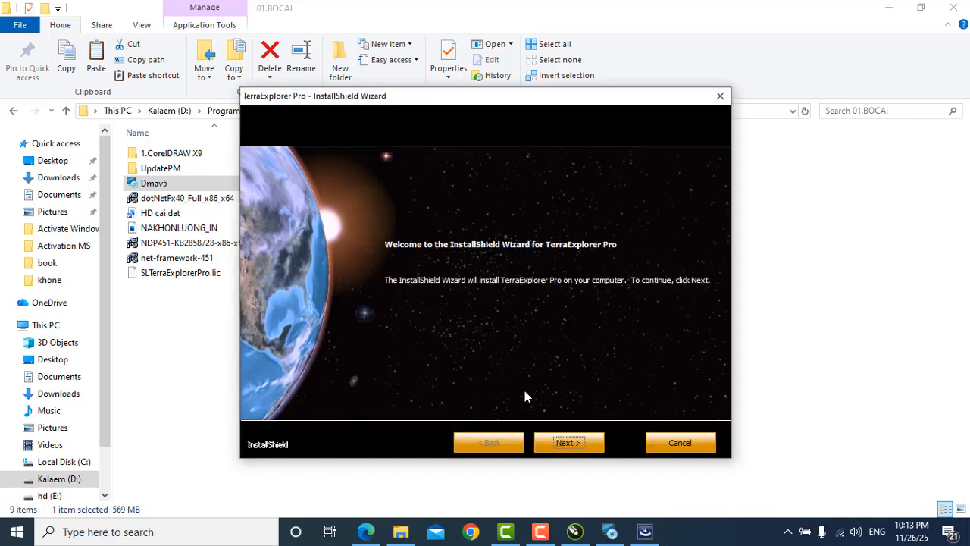
- Enter hp as the company name in the TerraExplorer Pro wizard and accept C:\Program Files\Skyline\TerraExplorer Pro\ as destination
left_click(540, 447)
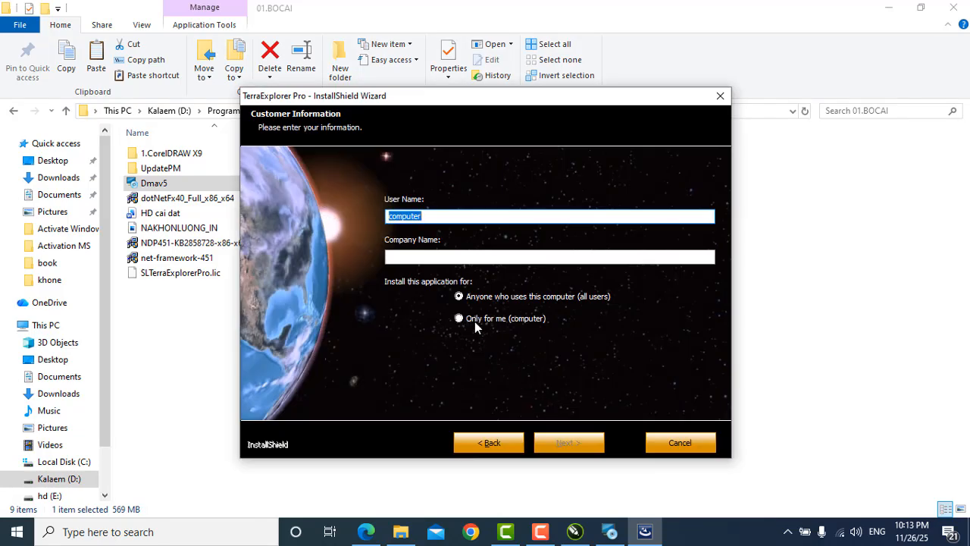
left_click(416, 256)
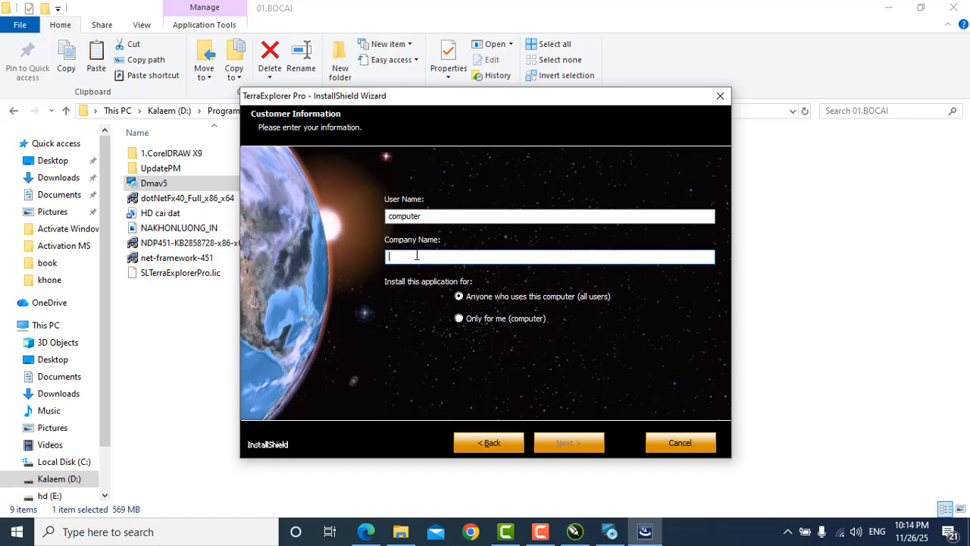
type("hp")
left_click(554, 443)
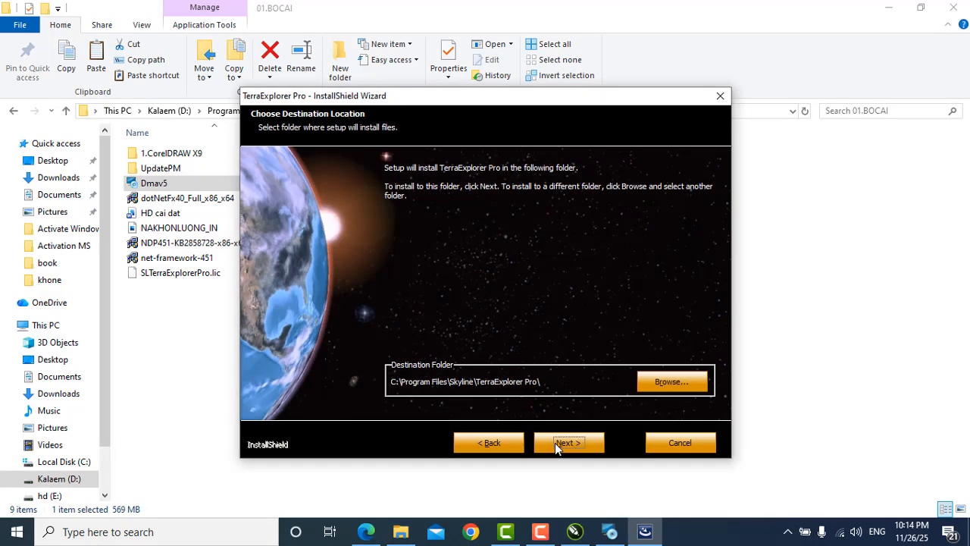
left_click(555, 443)
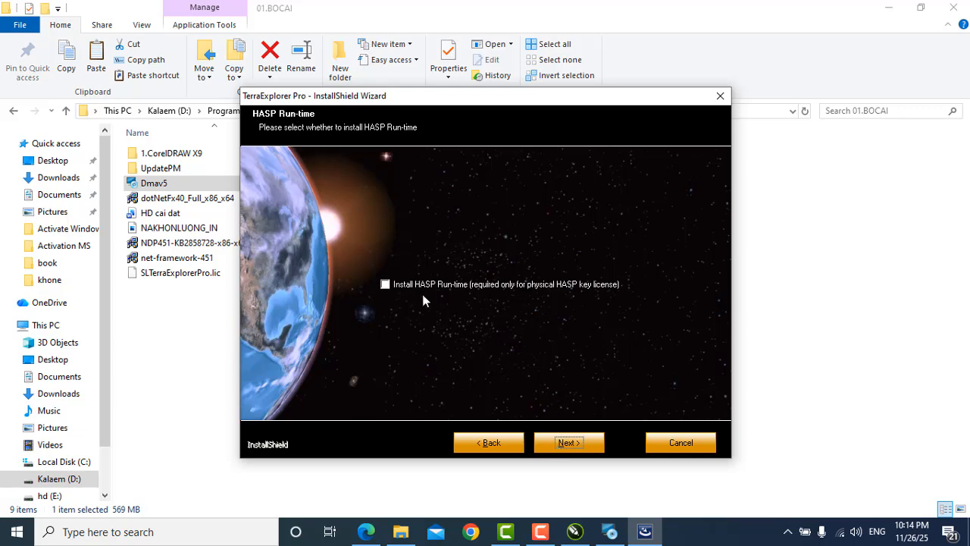
- Include the HASP Run-time in the TerraExplorer Pro setup, run the installation, and finish its wizard
left_click(404, 284)
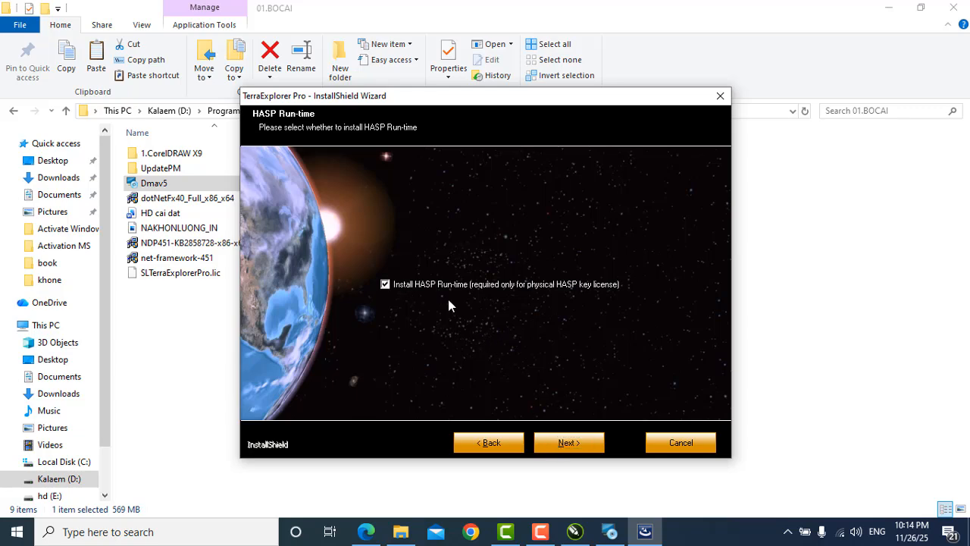
left_click(574, 448)
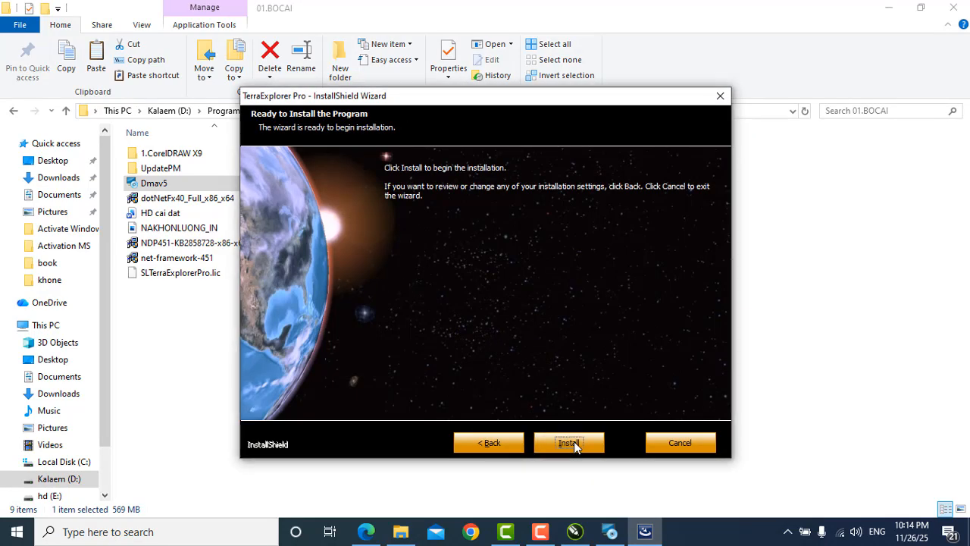
left_click(573, 441)
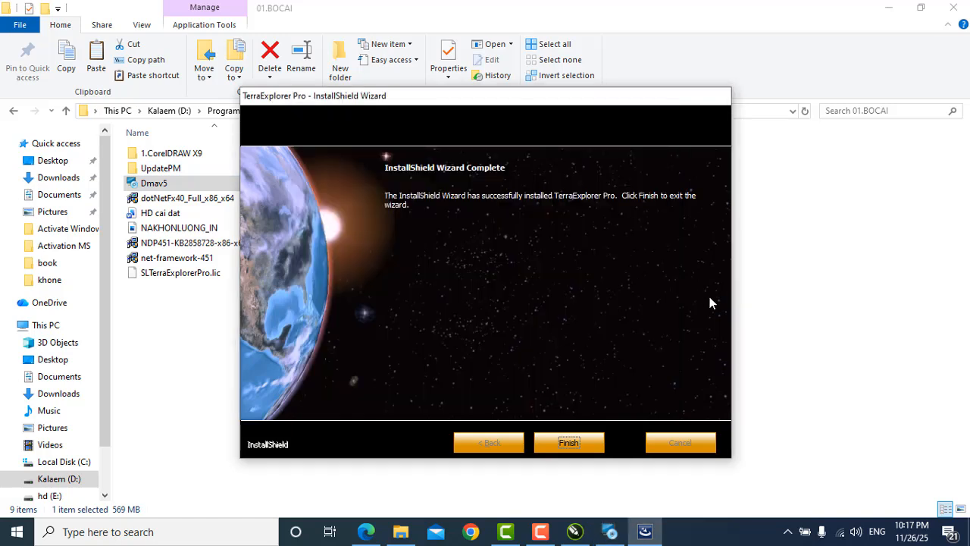
left_click(566, 444)
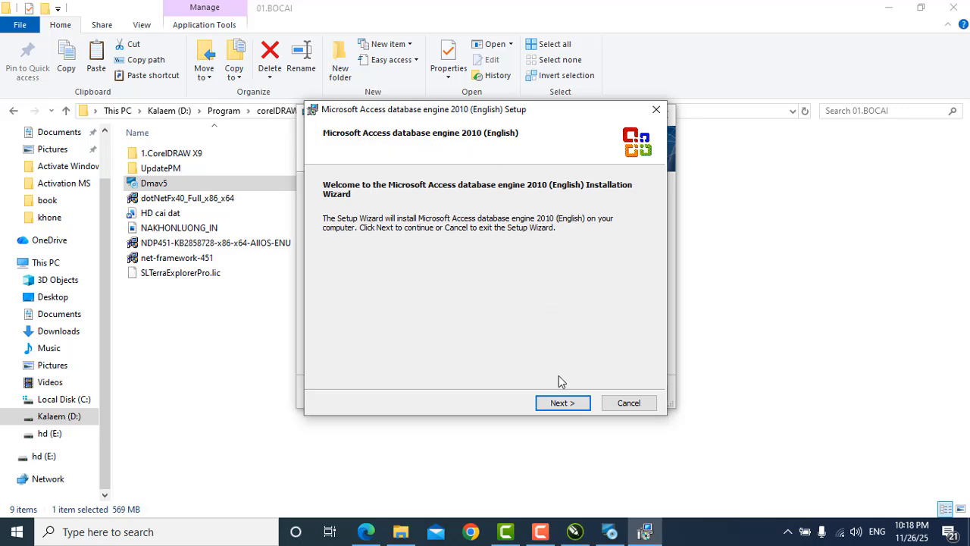
- Accept the license terms and install Microsoft Access database engine 2010 to C:\Program Files\Microsoft Office\
left_click(560, 404)
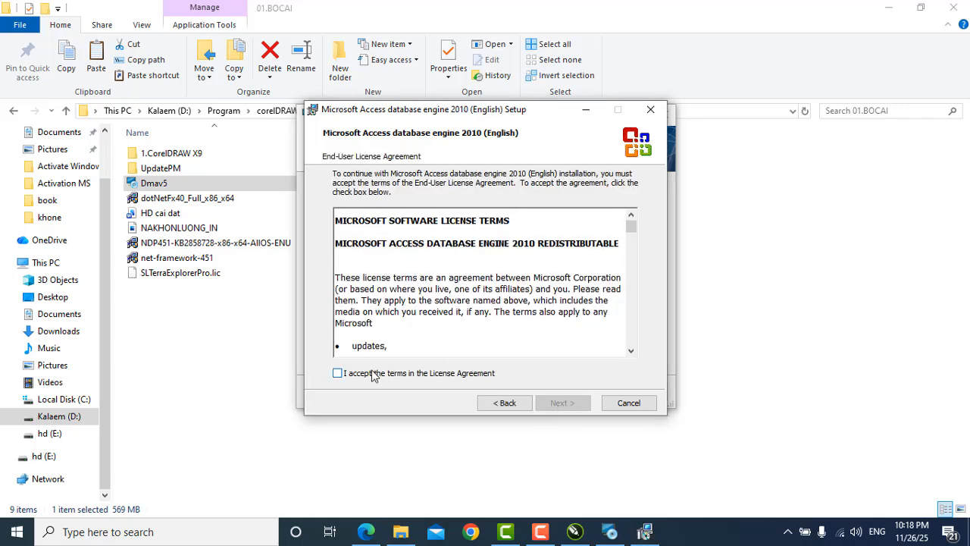
left_click(375, 373)
left_click(562, 404)
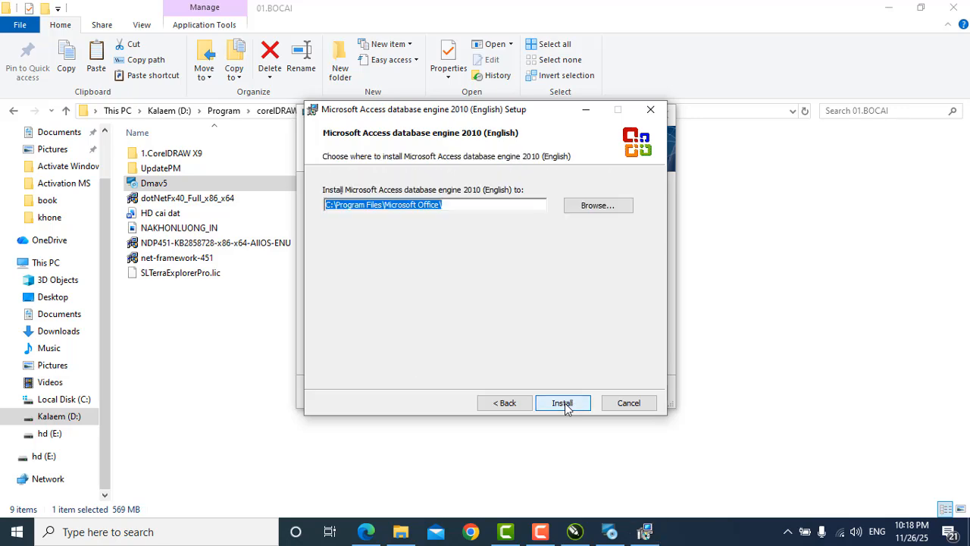
left_click(565, 404)
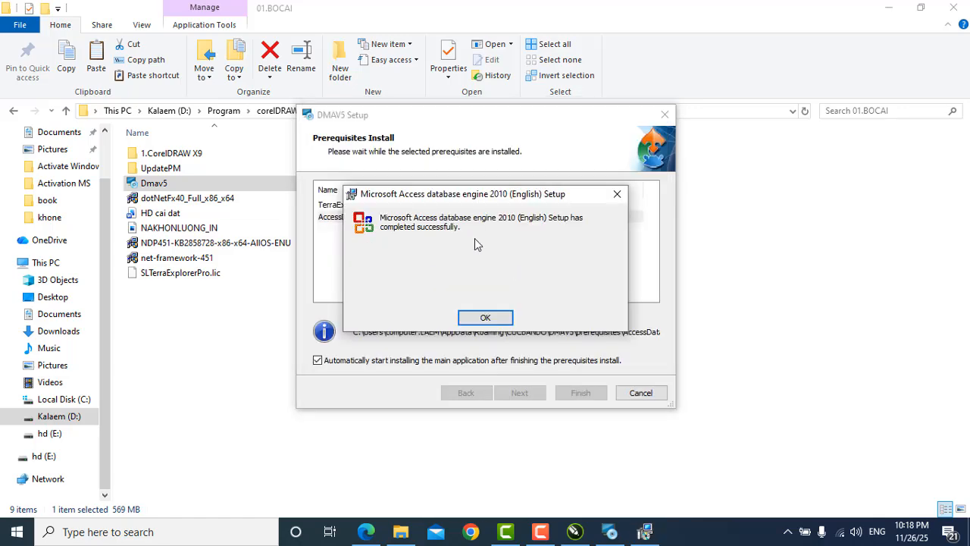
left_click(485, 318)
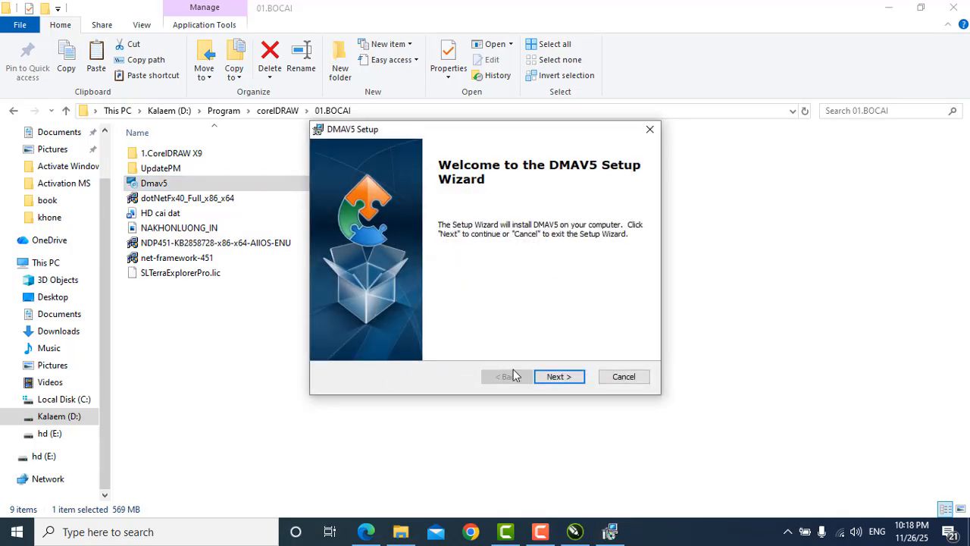
- Install DMAV5 to the default folder C:\Program Files\CUCBANDO\DMAV5\ and finish the setup wizard
left_click(574, 381)
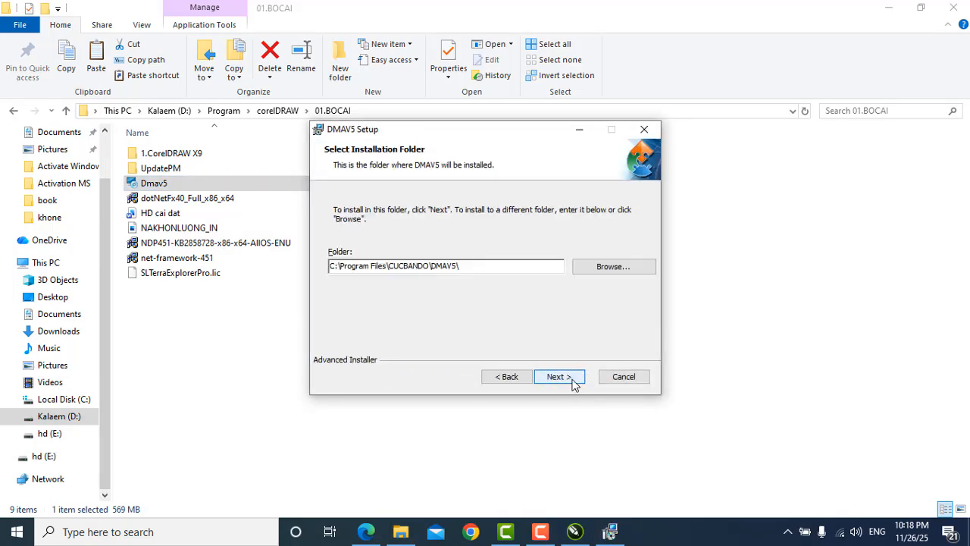
left_click(574, 382)
left_click(573, 381)
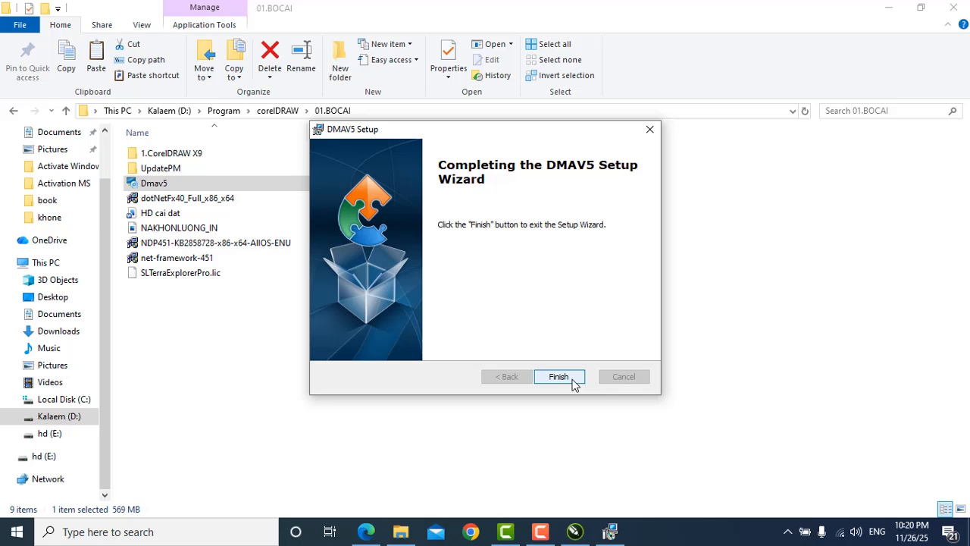
left_click(572, 379)
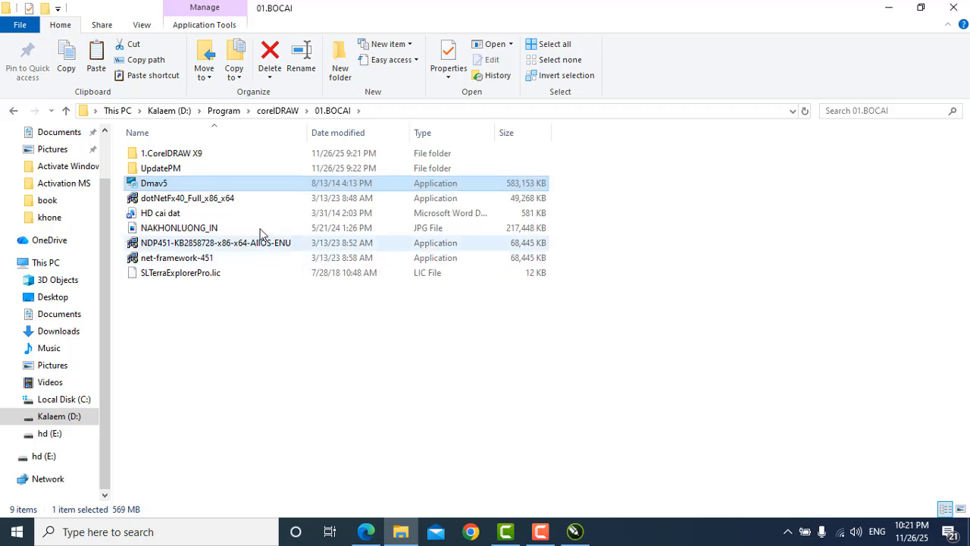
- Copy all the folders and files inside the UpdatePM folder of 01.BOCAI
left_click(178, 172)
double_click(178, 171)
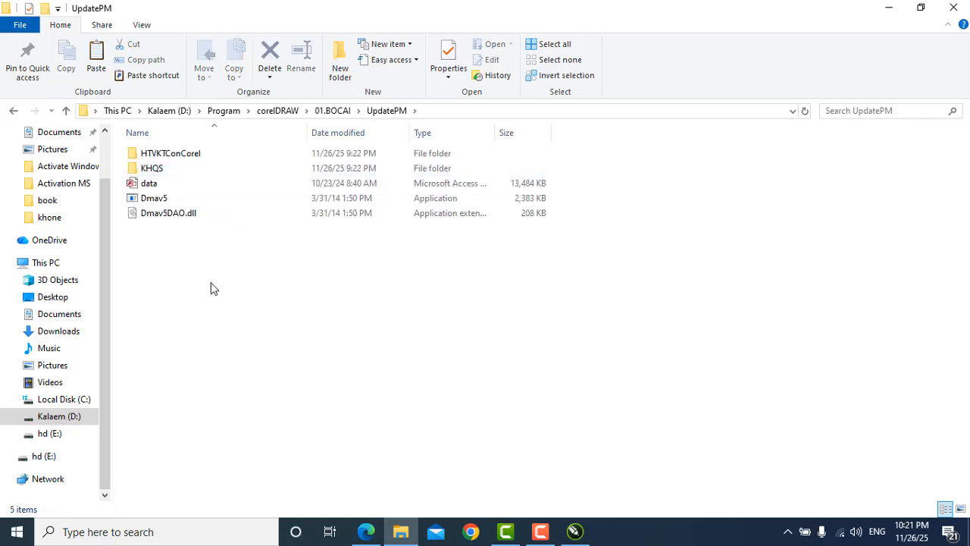
left_click_drag(210, 320, 184, 161)
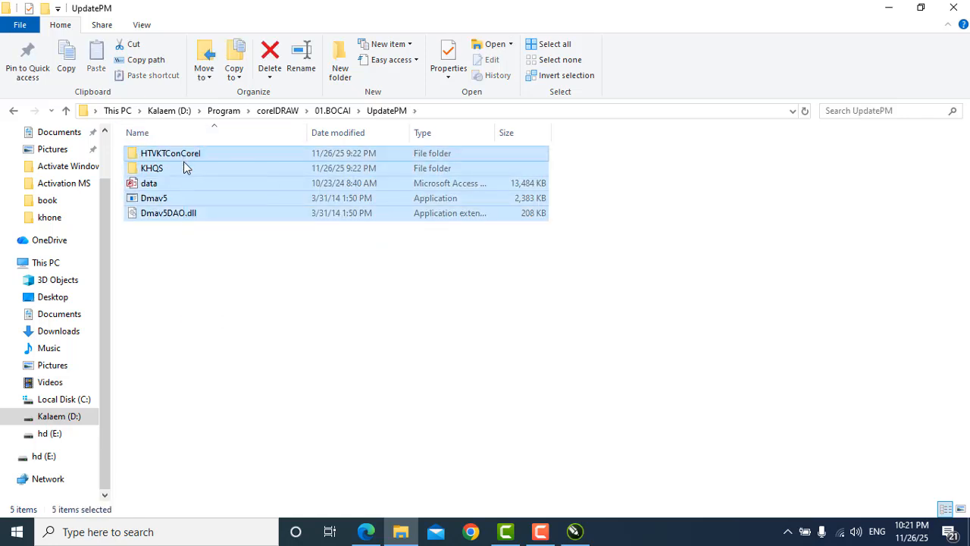
right_click(184, 161)
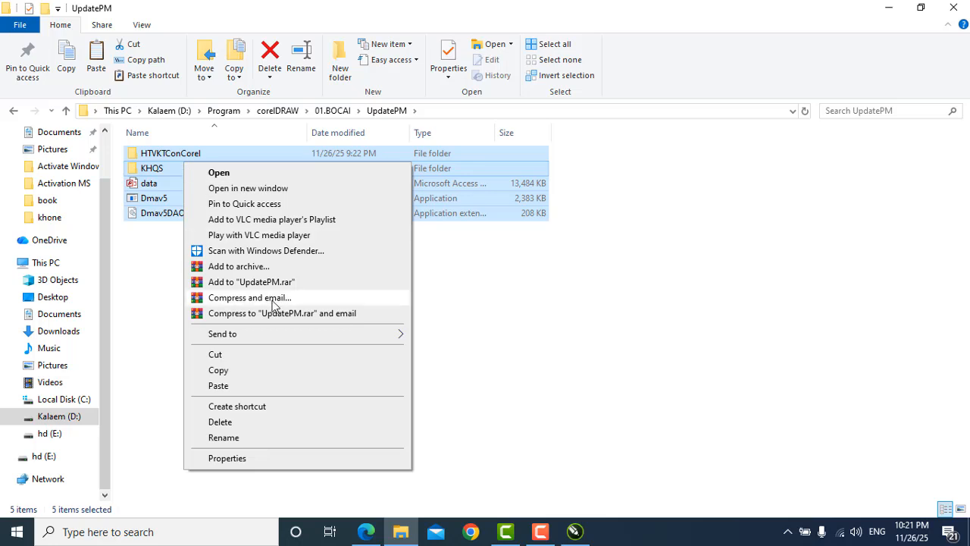
left_click(250, 370)
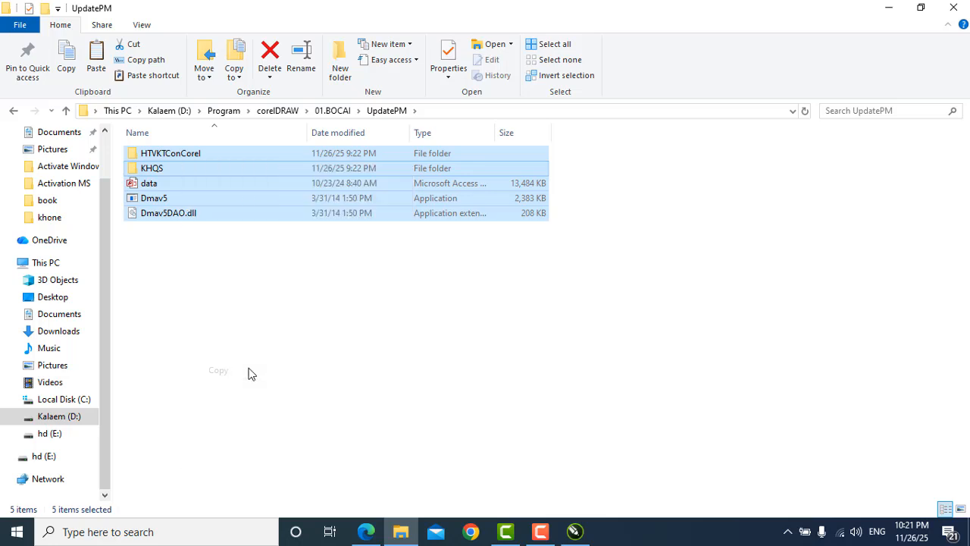
- Paste the copied update files into C:\Program Files\CUCBANDO\DMAV5, replacing the files with the same names
left_click(42, 401)
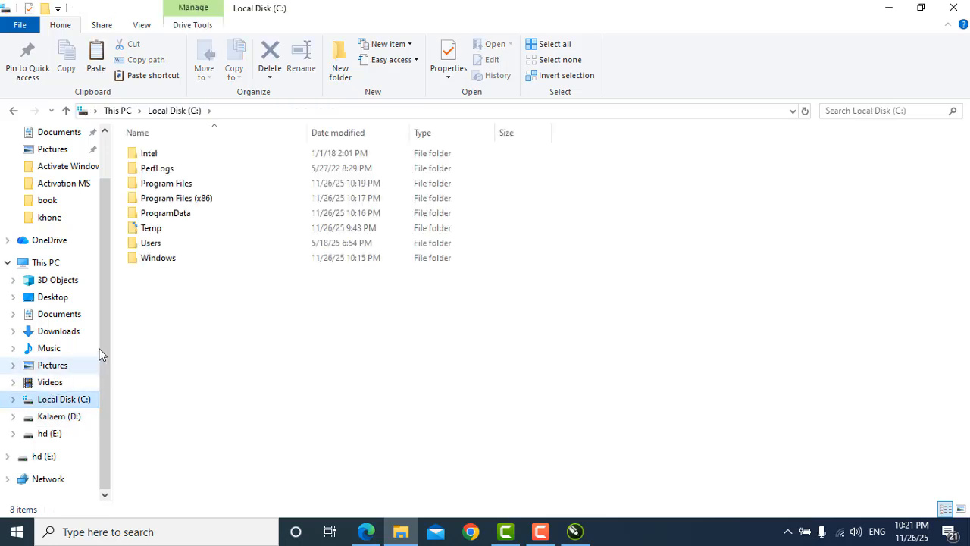
left_click(202, 187)
double_click(203, 189)
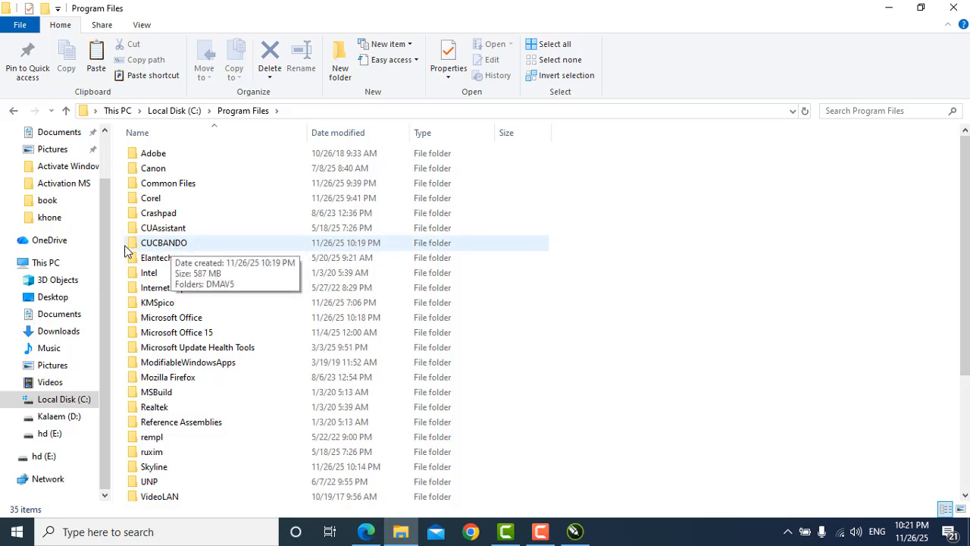
double_click(168, 244)
double_click(160, 156)
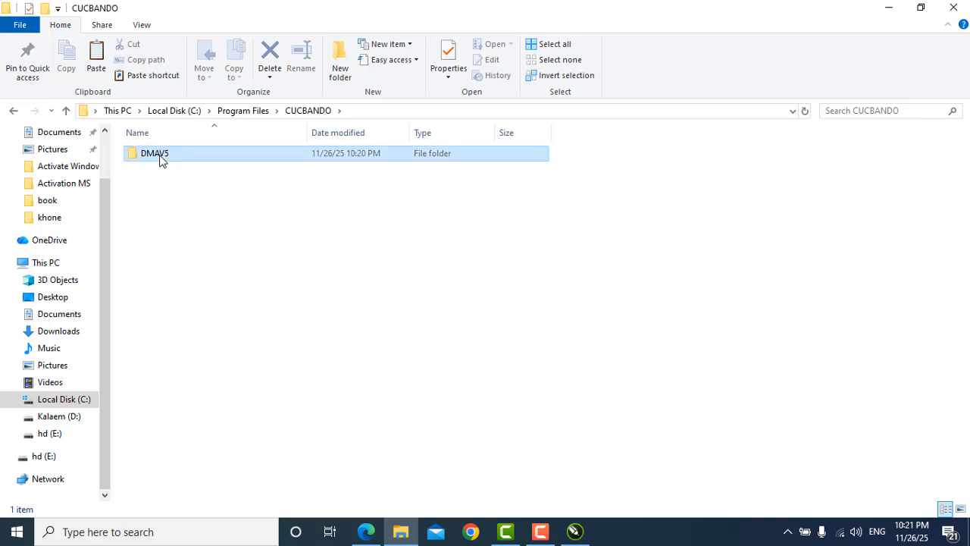
right_click(595, 185)
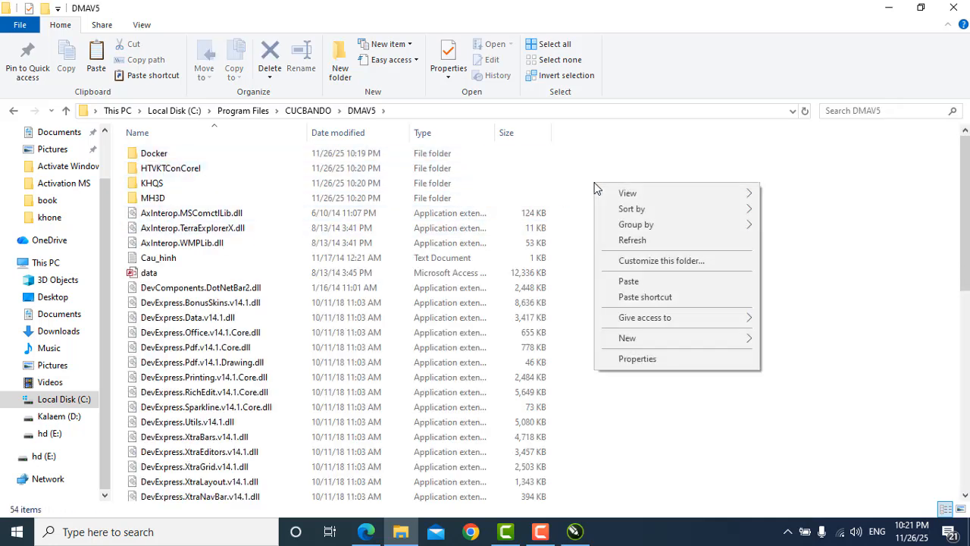
left_click(645, 282)
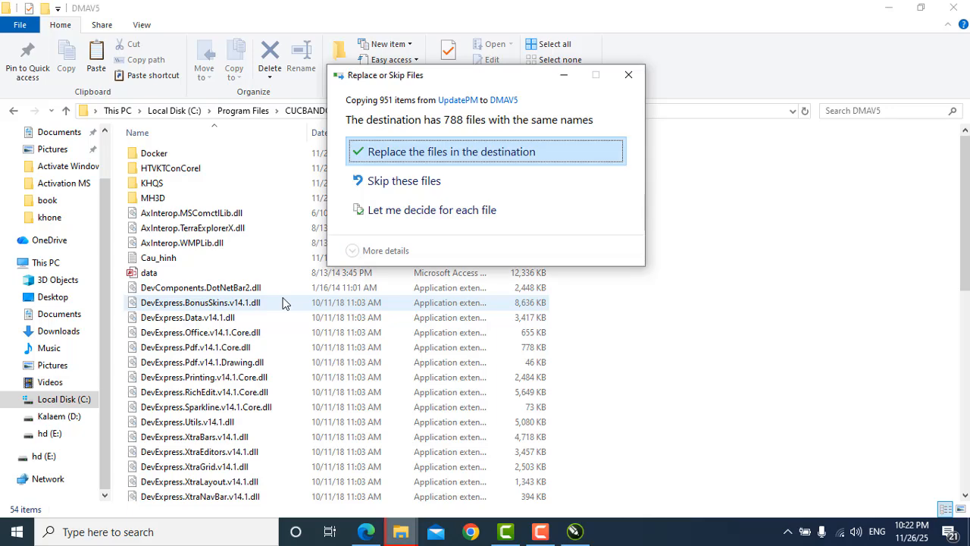
left_click(462, 161)
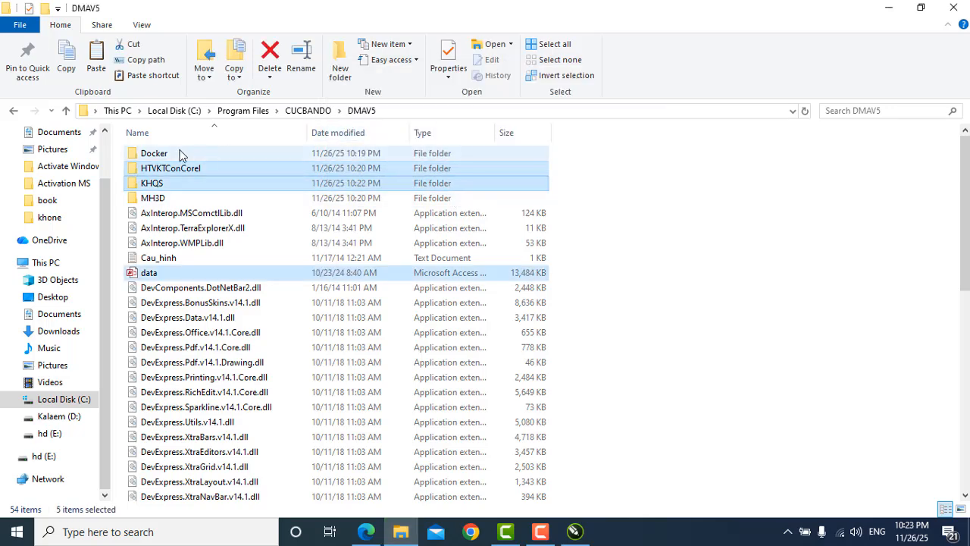
- Edit the security permissions of the DMAV5 folder in CUCBANDO and add the Everyone group
left_click(66, 110)
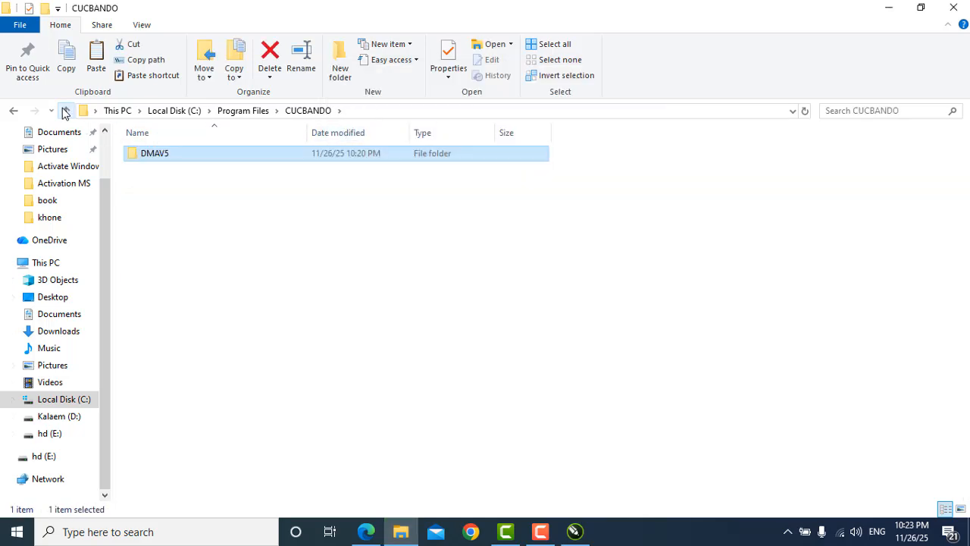
right_click(171, 154)
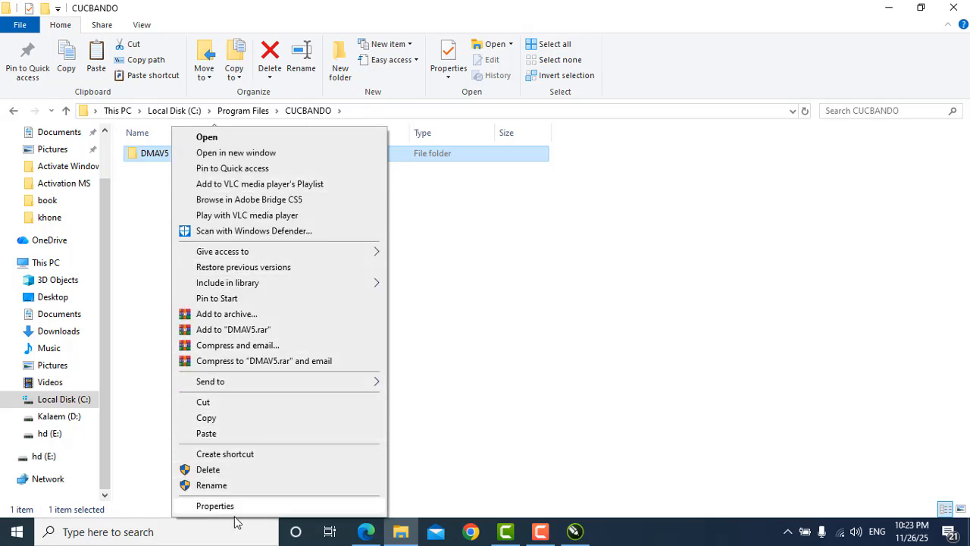
left_click(215, 505)
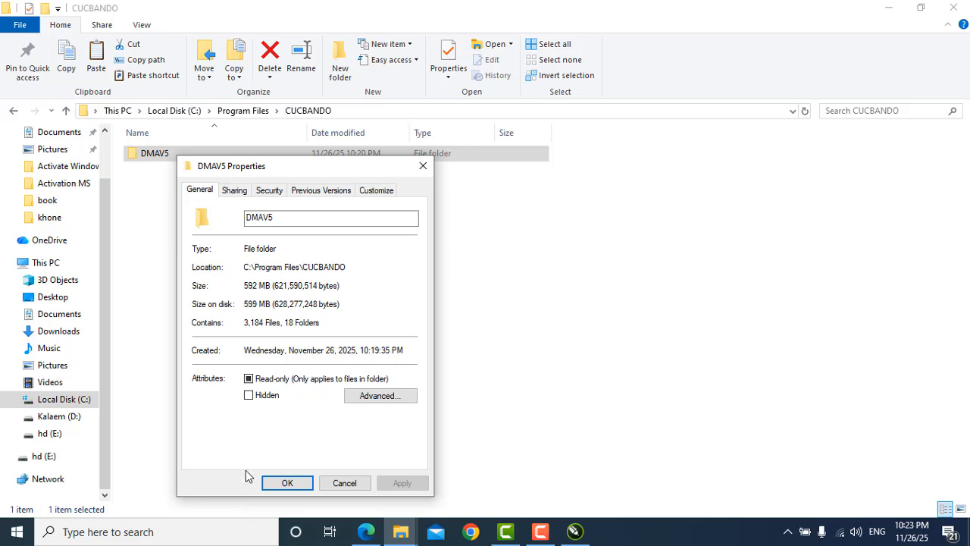
left_click(265, 190)
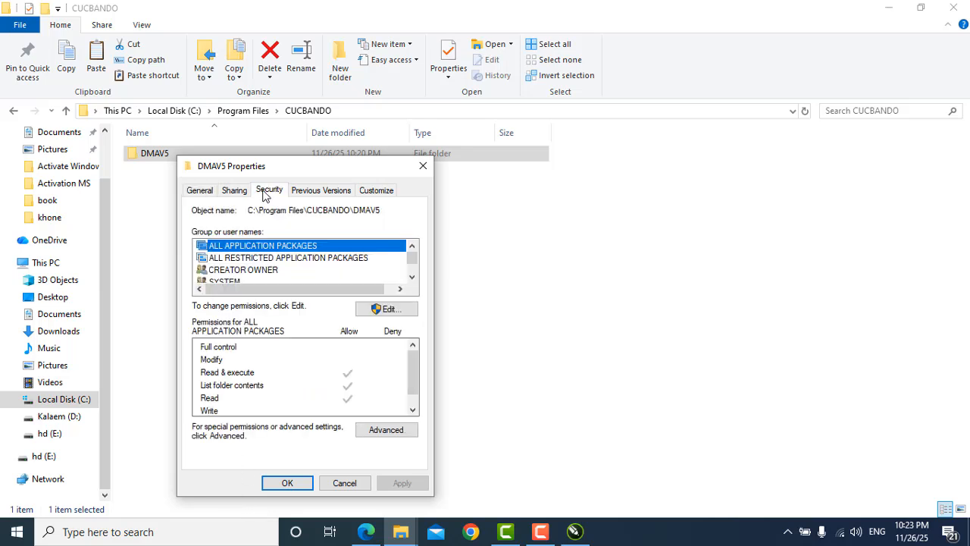
left_click(391, 309)
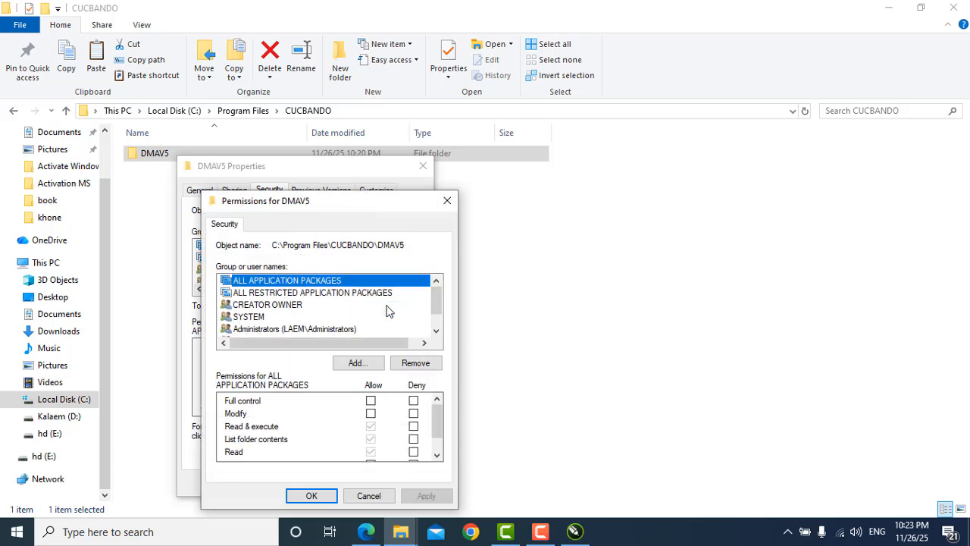
left_click(359, 366)
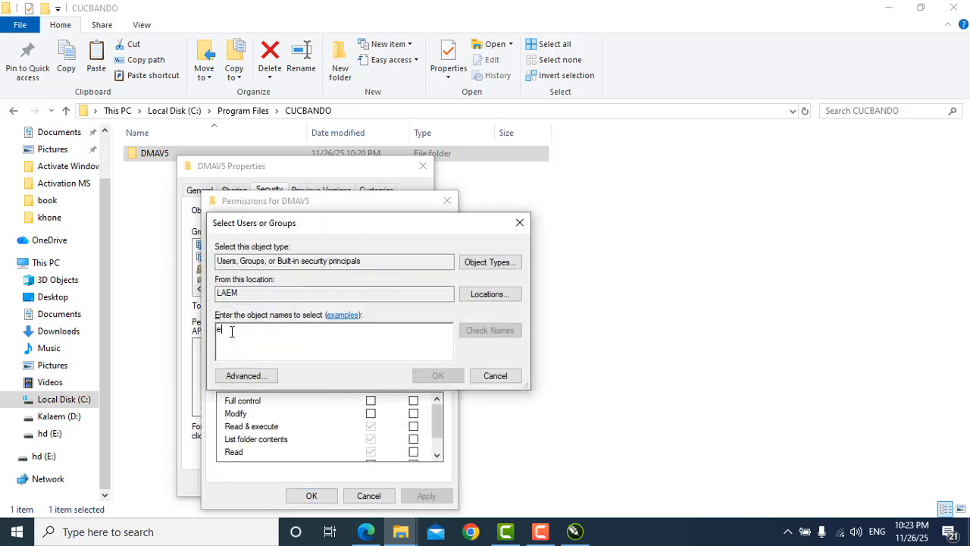
left_click(488, 330)
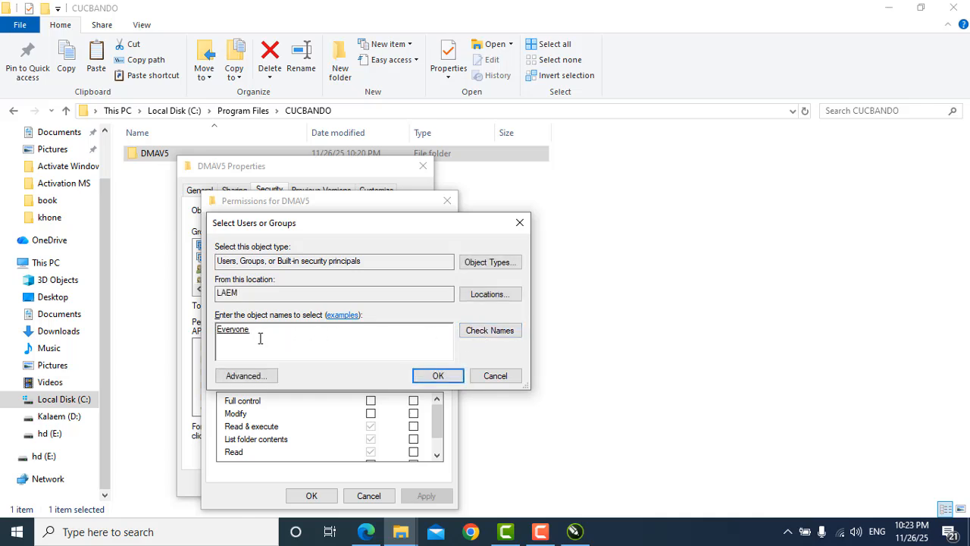
left_click(438, 375)
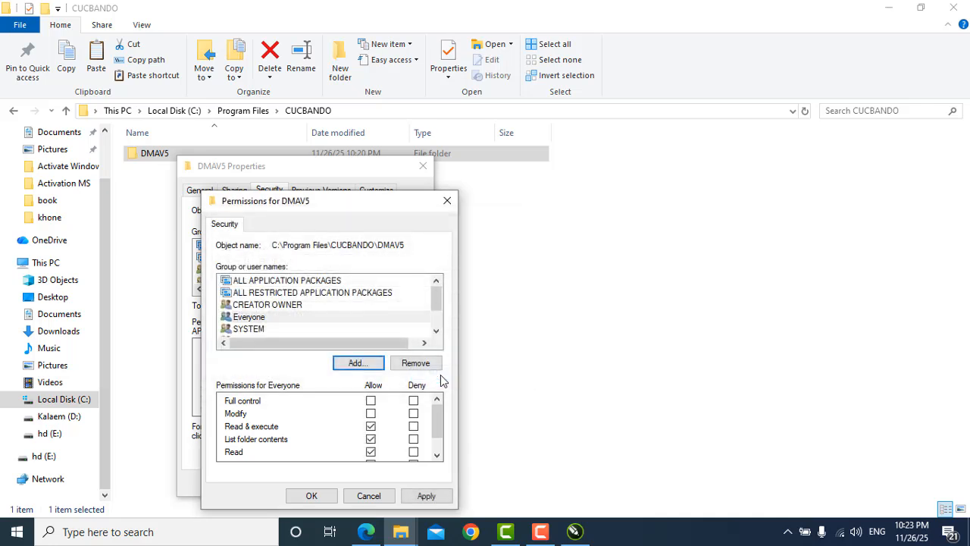
- Allow Everyone full control of the DMAV5 folder, apply the permissions, and close the folder's properties
left_click(370, 402)
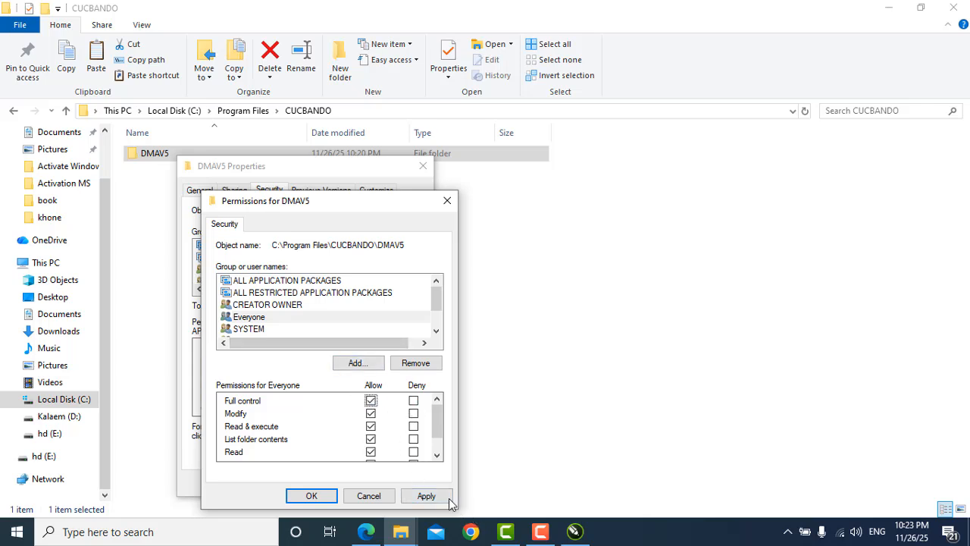
left_click(426, 496)
left_click(310, 496)
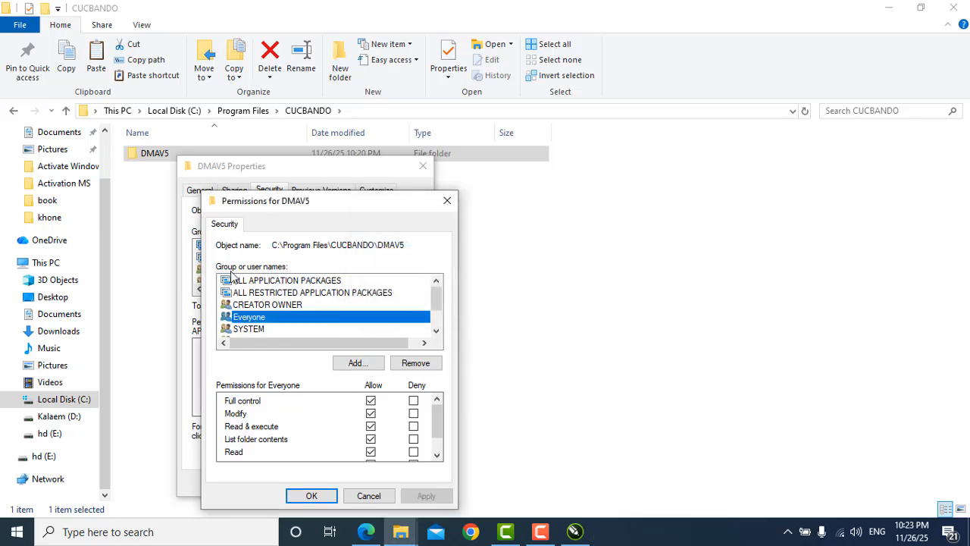
left_click(311, 492)
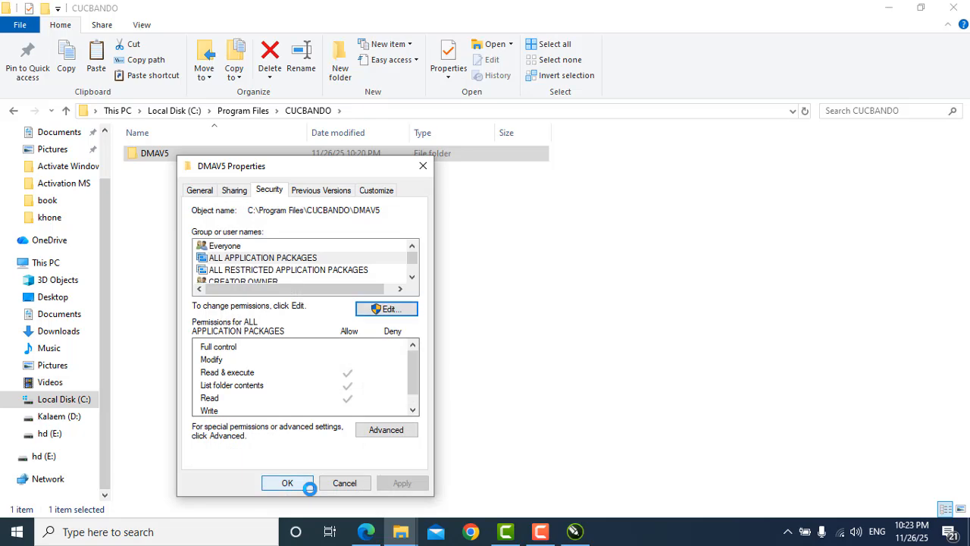
left_click(281, 482)
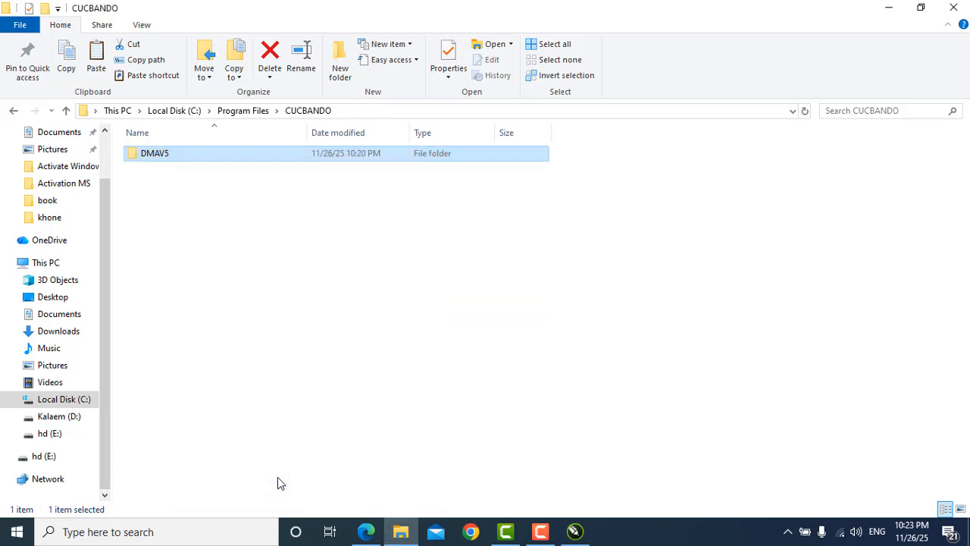
- Switch to CorelDRAW and show the Hệ tác nghiệp V9 docker
left_click(574, 531)
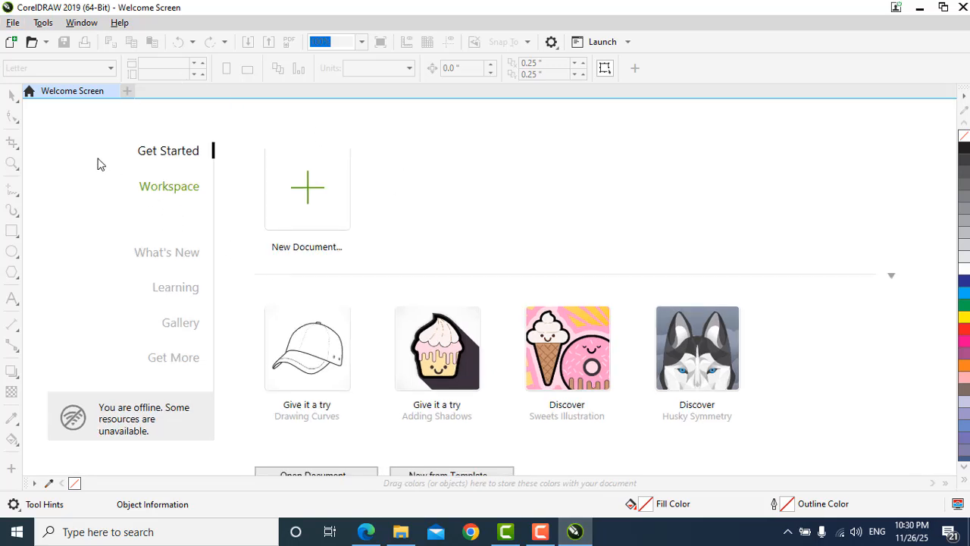
left_click(81, 23)
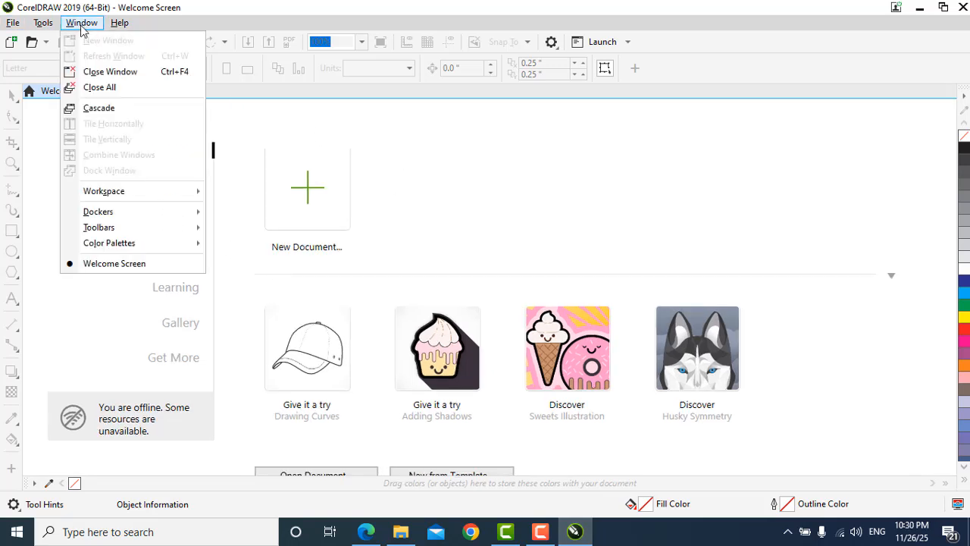
mouse_move(114, 218)
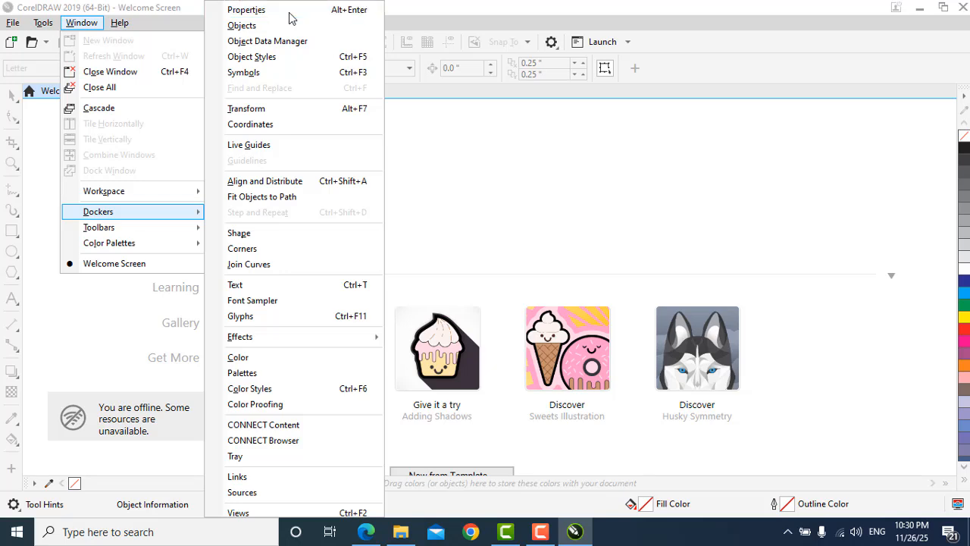
left_click(602, 183)
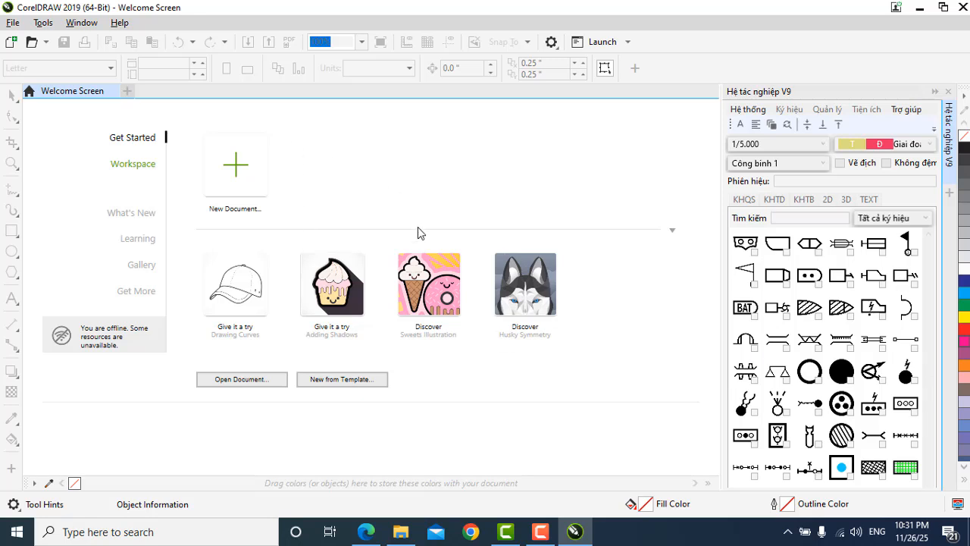
- Create a new blank document with the Thêm mới command of Hệ tác nghiệp V9
left_click(238, 171)
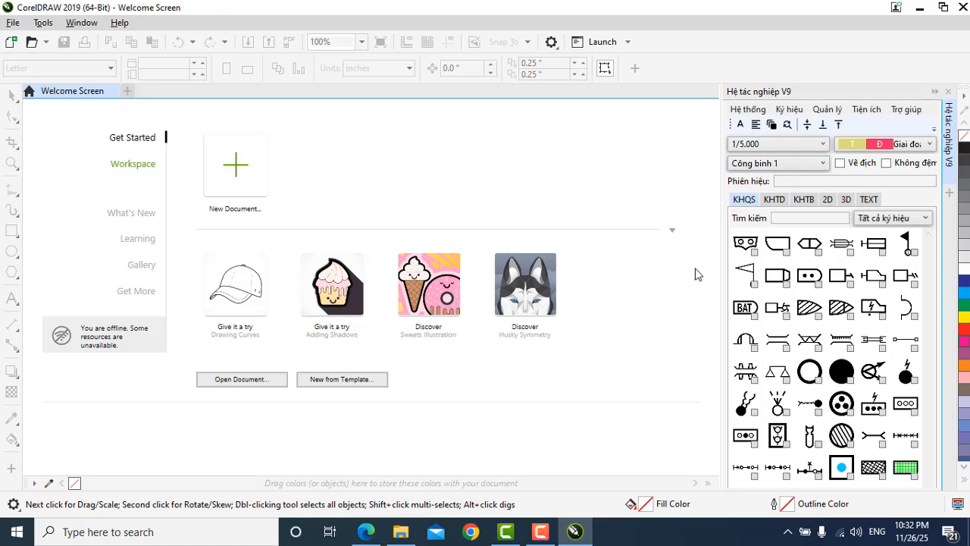
left_click(747, 109)
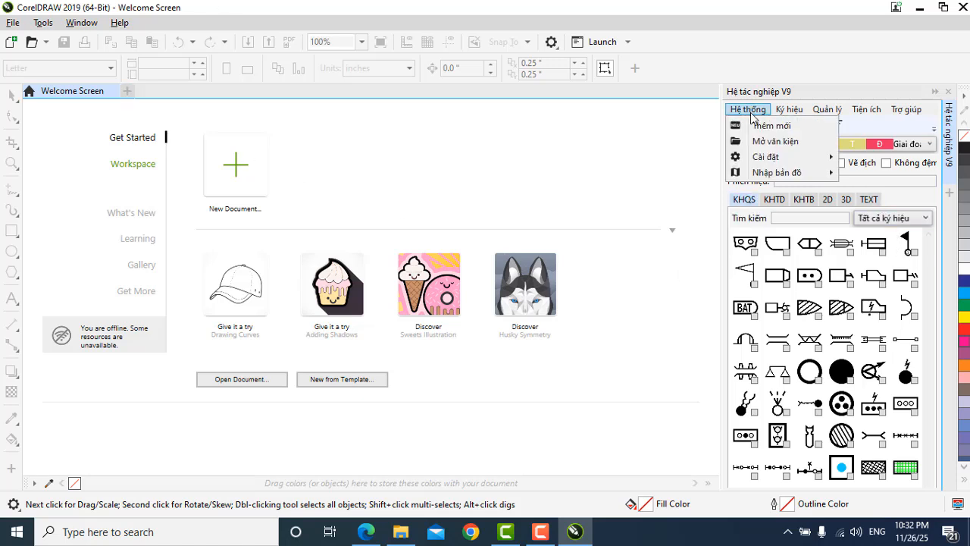
left_click(764, 125)
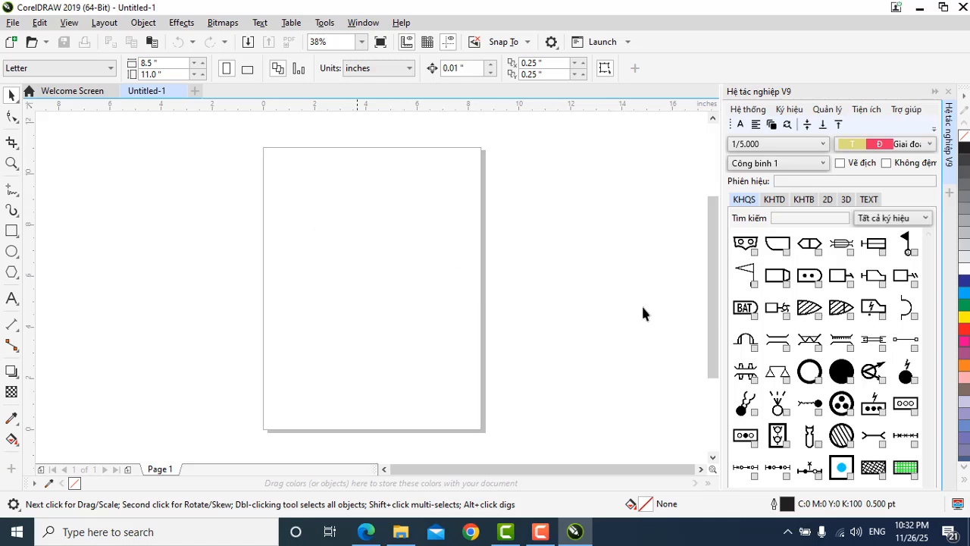
- Set the page size to A4 and the document units to centimeters
left_click(81, 70)
left_click(67, 125)
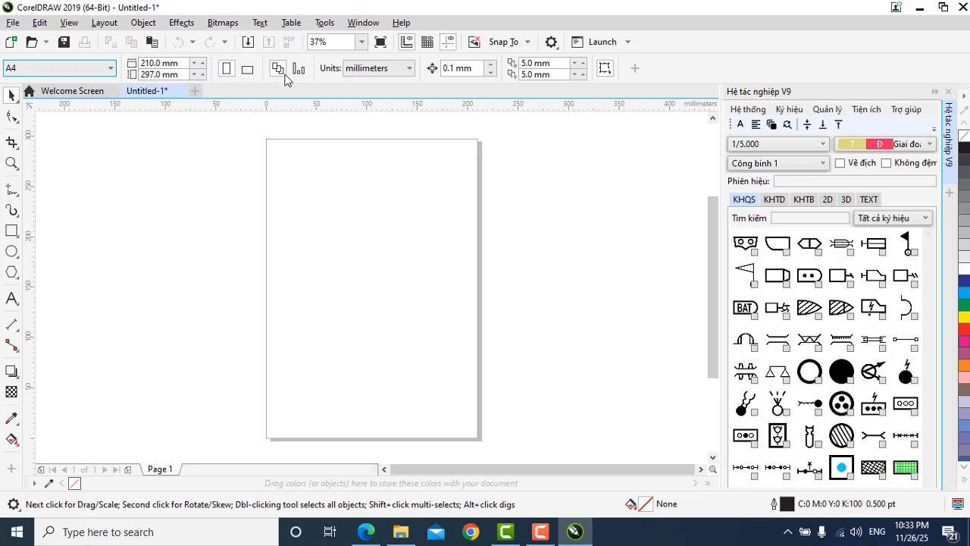
left_click(388, 70)
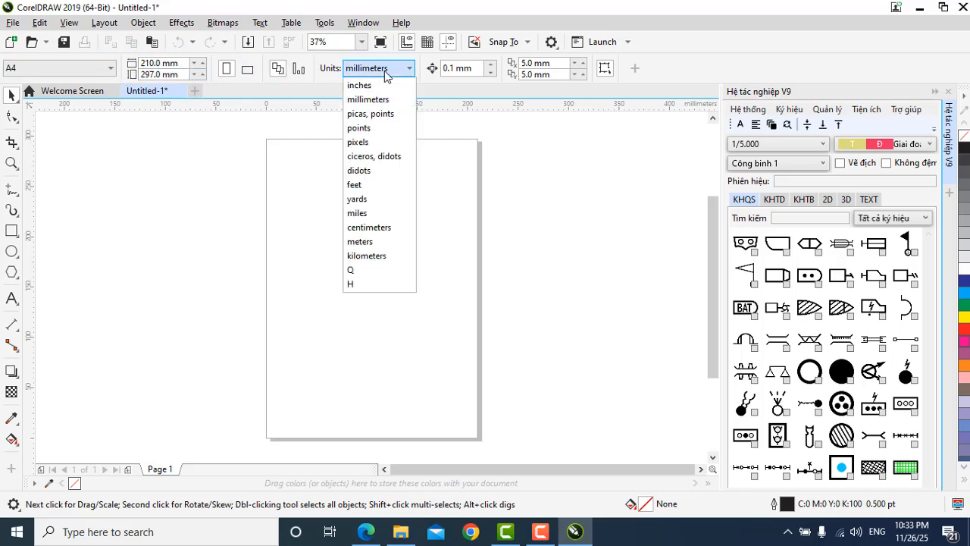
left_click(382, 229)
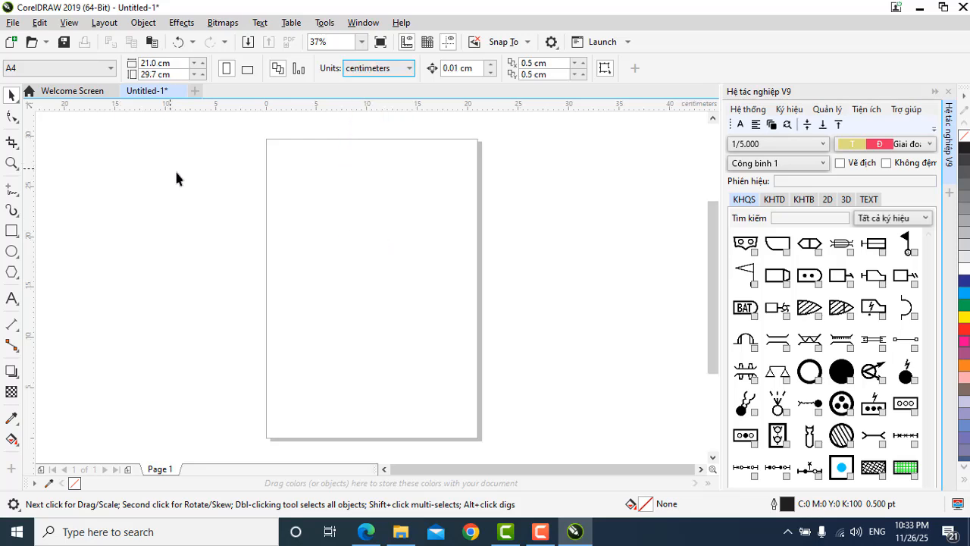
- Place the triangular flag symbol with the VS circle, about 3.0 × 3.5 cm, on the upper part of the page and select it
scroll(371, 197, "up", 2)
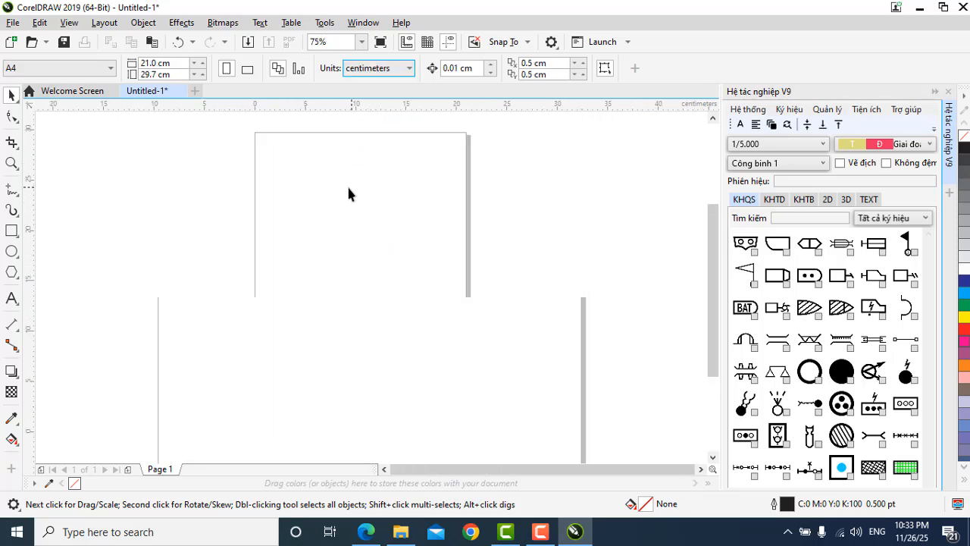
scroll(335, 167, "down", 2)
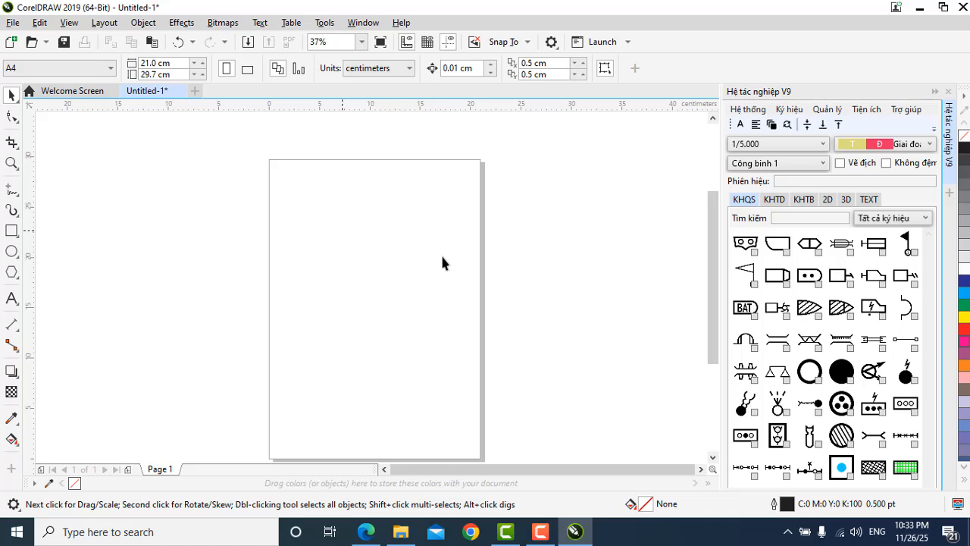
scroll(393, 258, "up", 2)
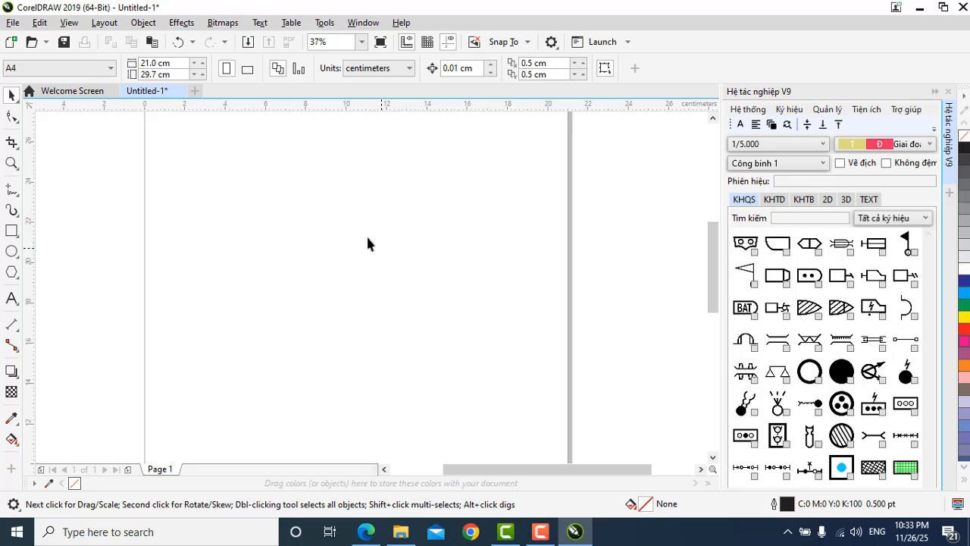
scroll(337, 210, "down", 1)
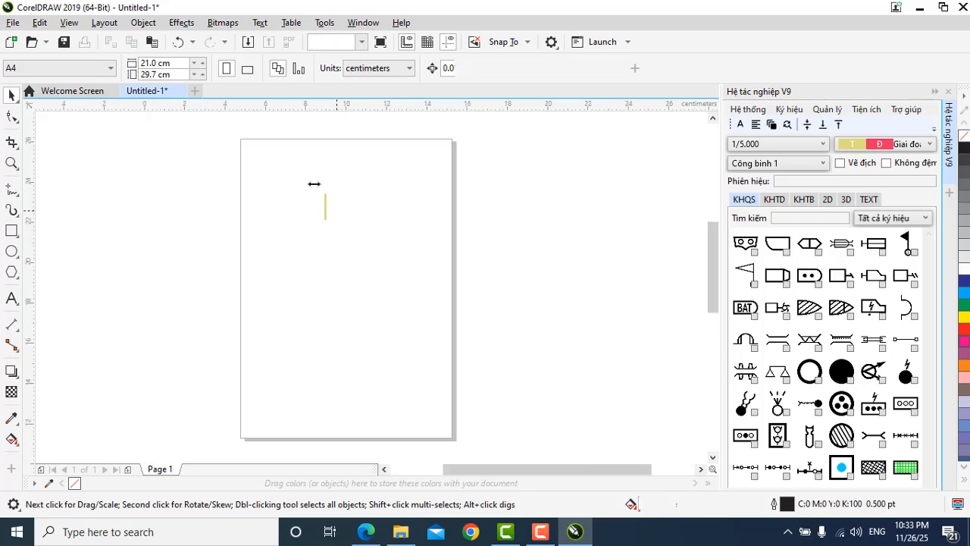
scroll(315, 183, "up", 1)
scroll(316, 183, "down", 1)
left_click(325, 185)
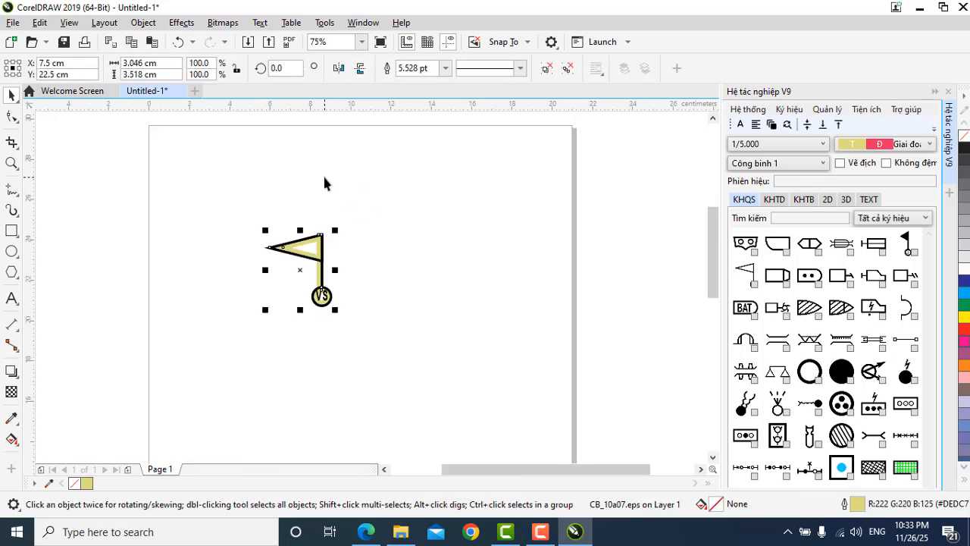
left_click(295, 258)
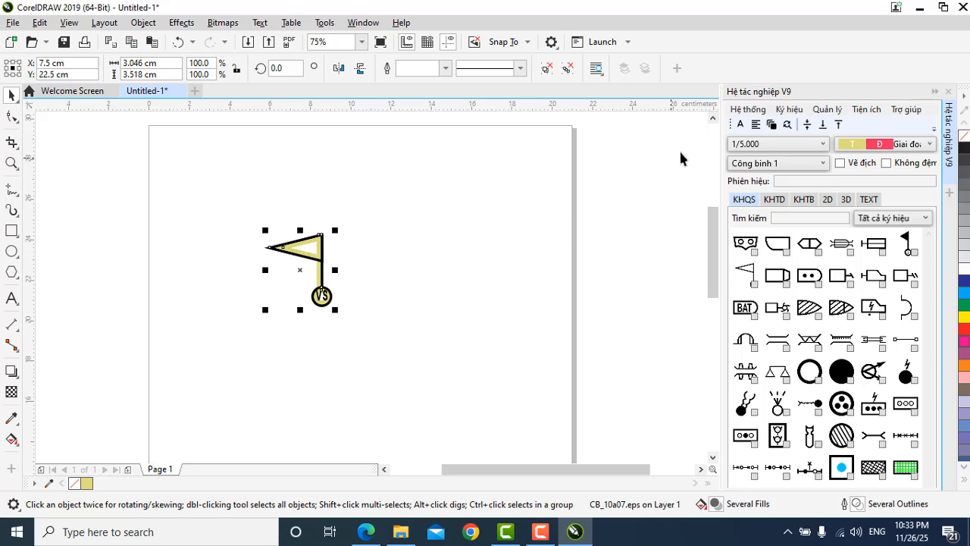
- Set the map scale in Hệ tác nghiệp V9 to 1/1.000
left_click(776, 146)
left_click(776, 146)
left_click(776, 146)
left_click(763, 173)
left_click(771, 147)
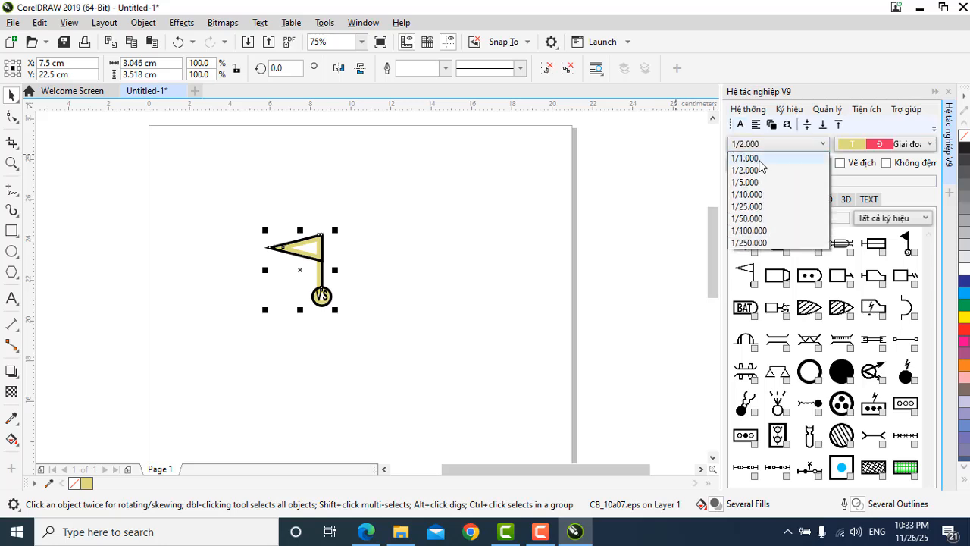
left_click(755, 157)
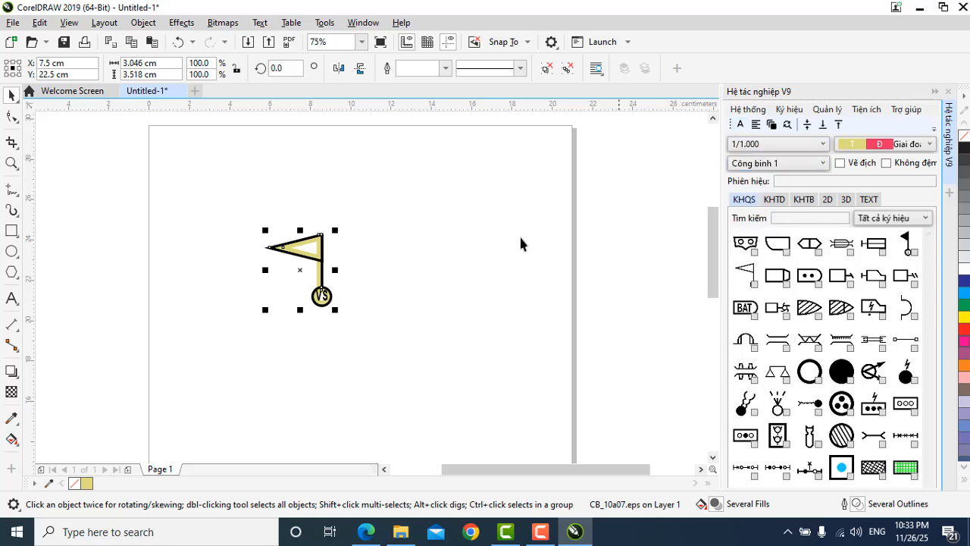
- Scale the flag symbol from its corner to a mirrored version about 2.4 × 2.8 cm and deselect it
left_click(402, 278)
left_click(306, 239)
left_click_drag(265, 229, 415, 341)
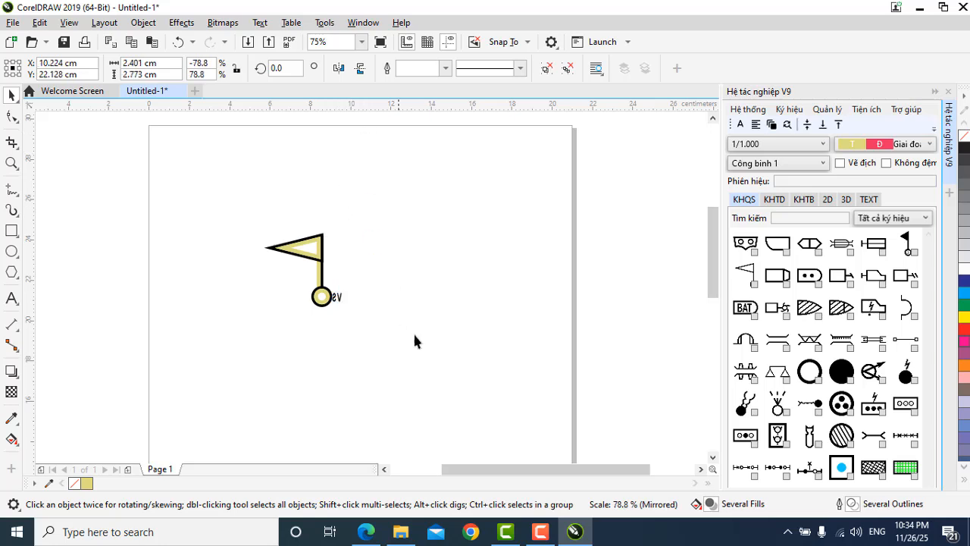
key("Escape")
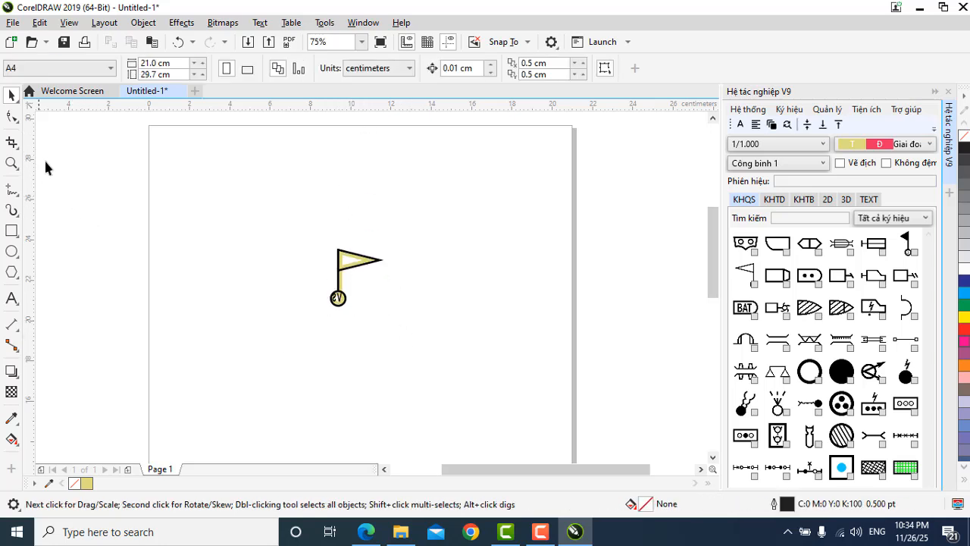
- Examine the toolbox's shape-editing, crop, rectangle, polygon and artistic media tools and their variants
left_click(19, 126)
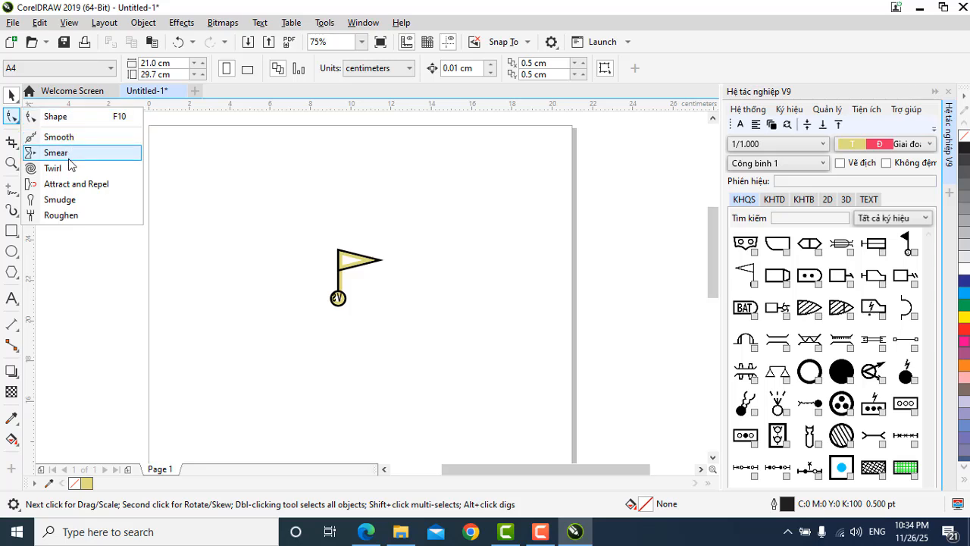
left_click(77, 321)
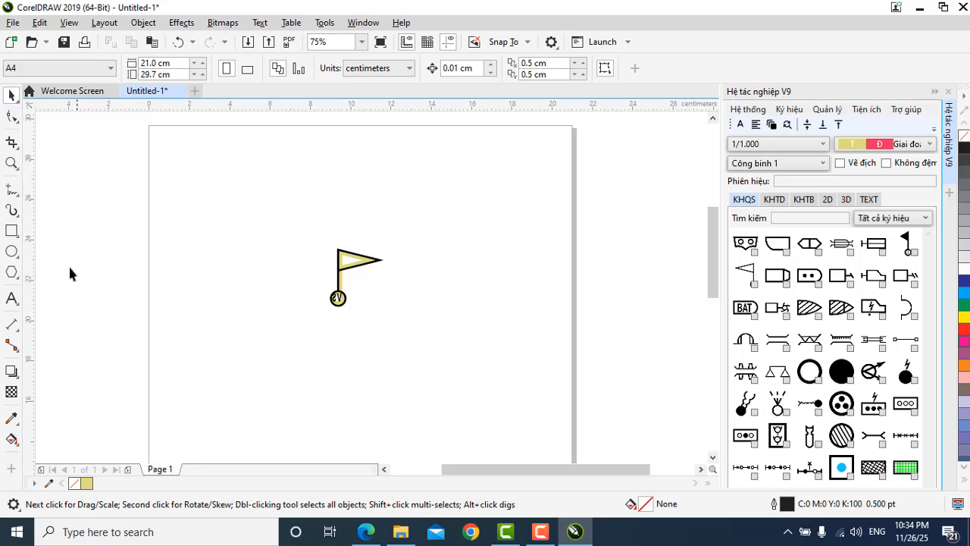
left_click(12, 143)
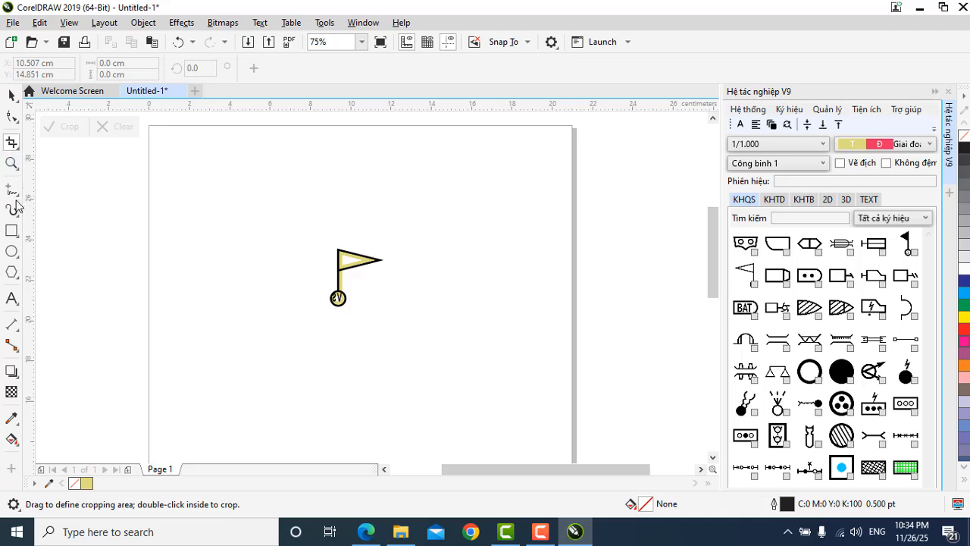
mouse_move(10, 188)
left_click(10, 233)
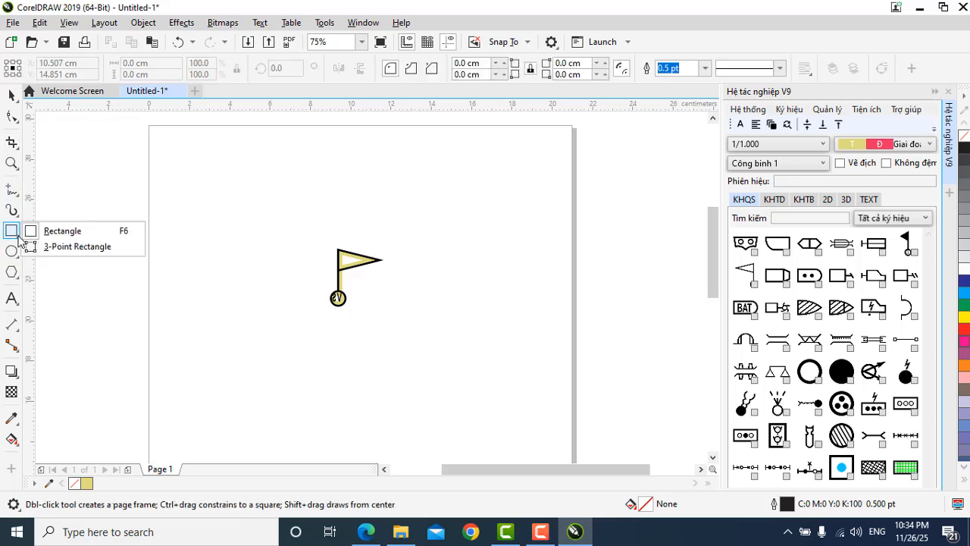
mouse_move(26, 260)
mouse_move(16, 279)
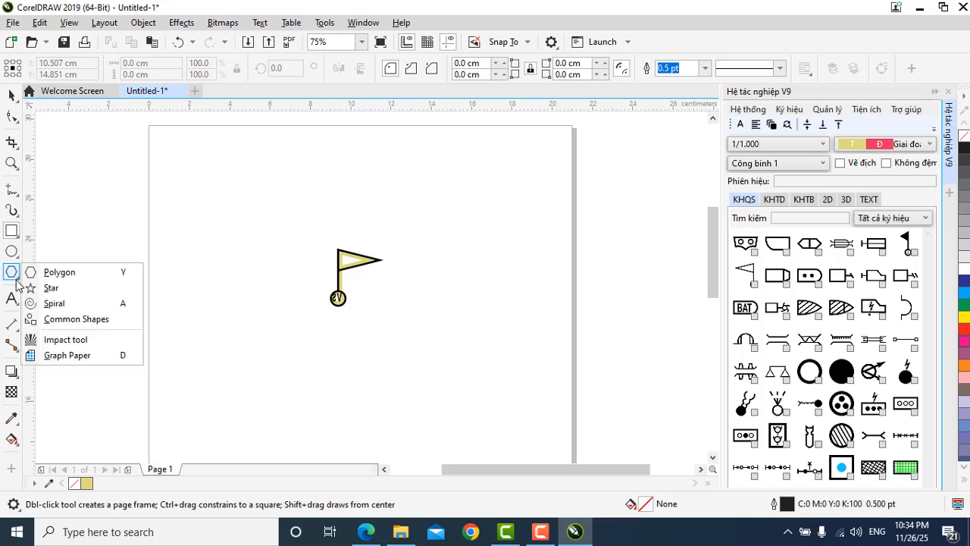
mouse_move(17, 304)
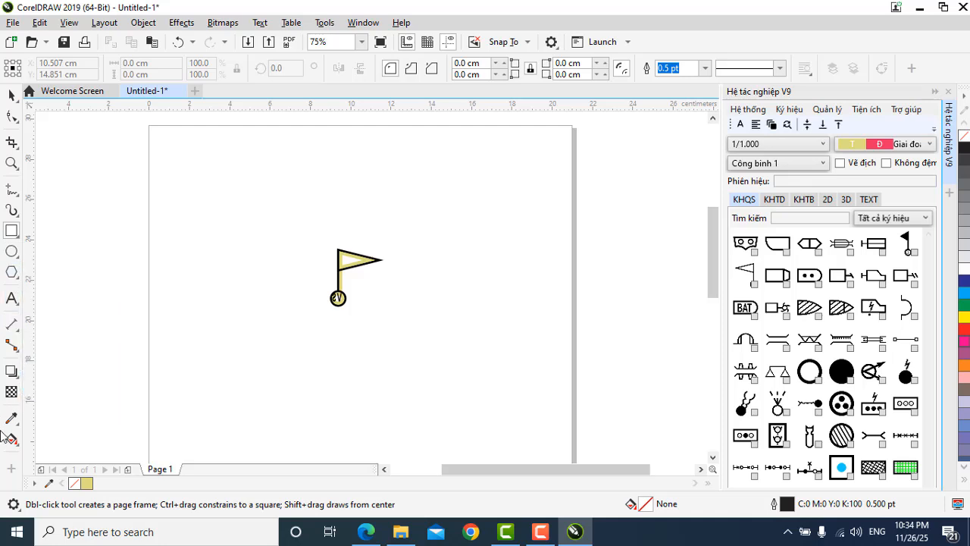
mouse_move(22, 444)
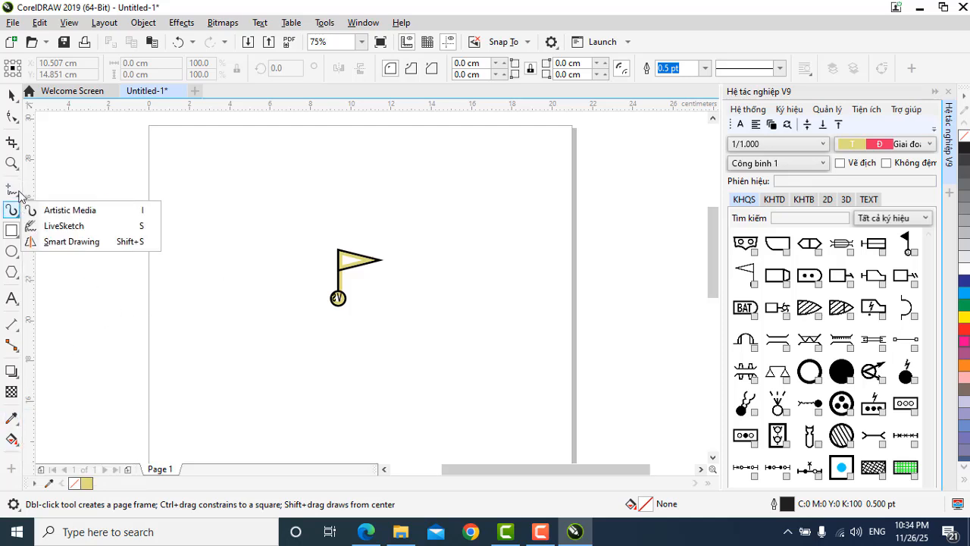
mouse_move(17, 169)
- Draw a closed four-sided outline about 3.1 × 4.4 cm with the Bézier tool, above and beside the flag symbol
mouse_move(10, 198)
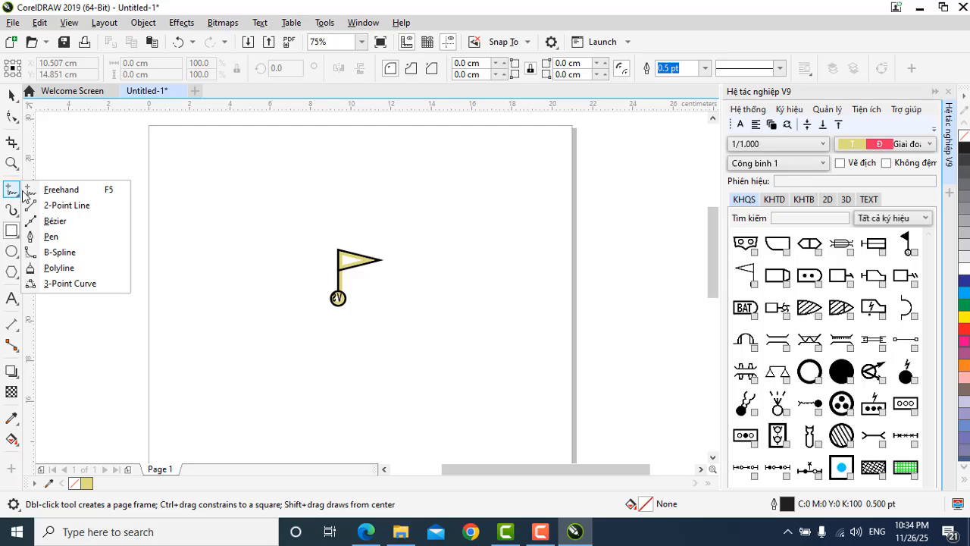
left_click(54, 221)
left_click(202, 175)
left_click(200, 261)
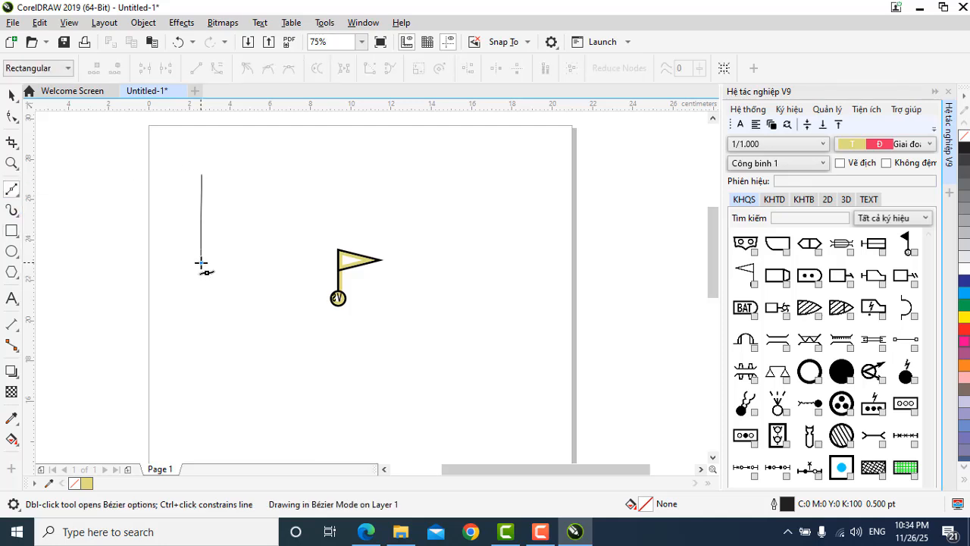
left_click(251, 241)
left_click(264, 206)
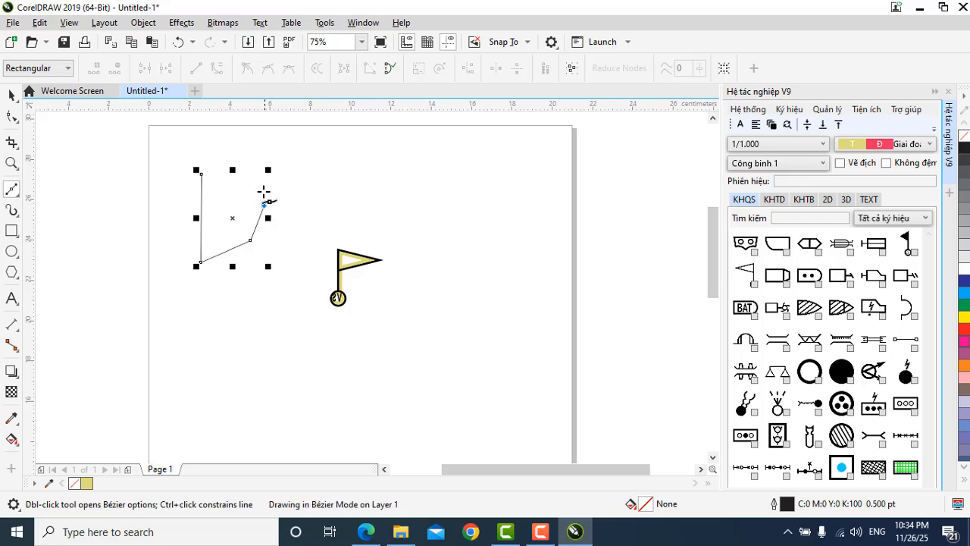
left_click(202, 173)
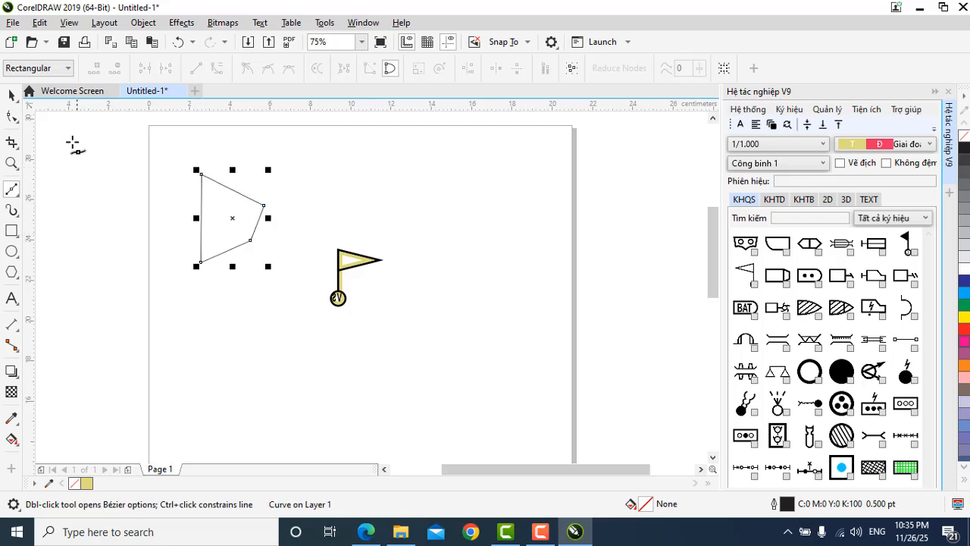
left_click(13, 95)
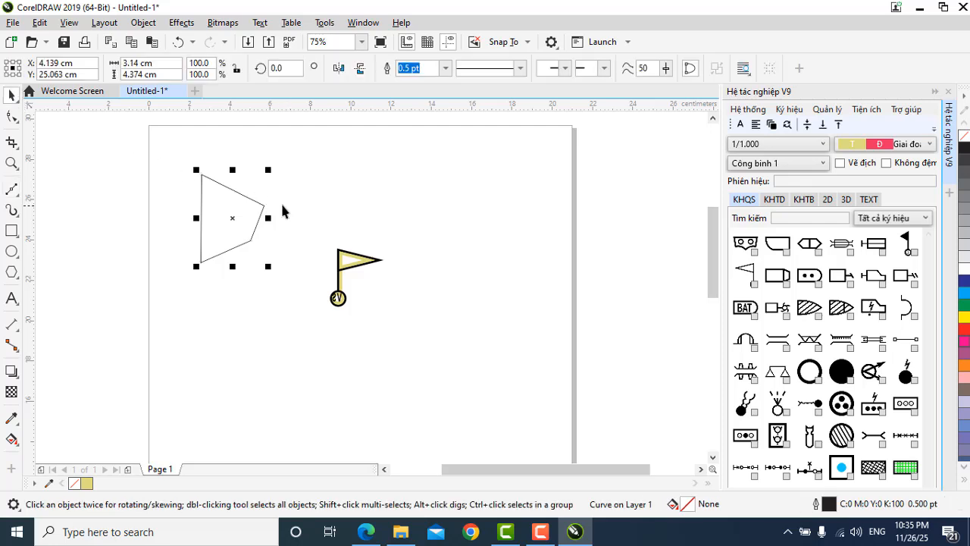
- With the Shape tool, lower the outline's upper-left corner and add a node on the sloping top edge, pulled up and outward
scroll(209, 193, "up", 3)
scroll(220, 228, "down", 3)
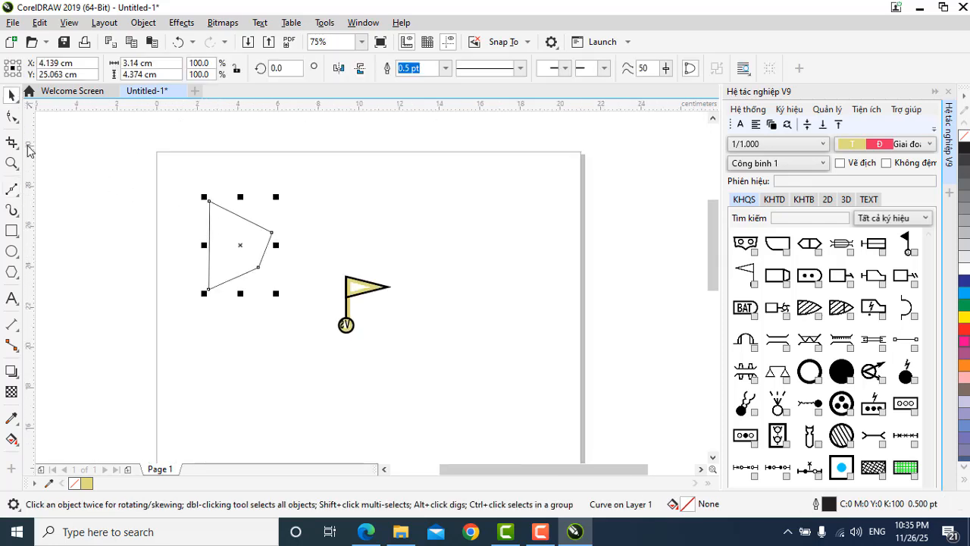
left_click(12, 117)
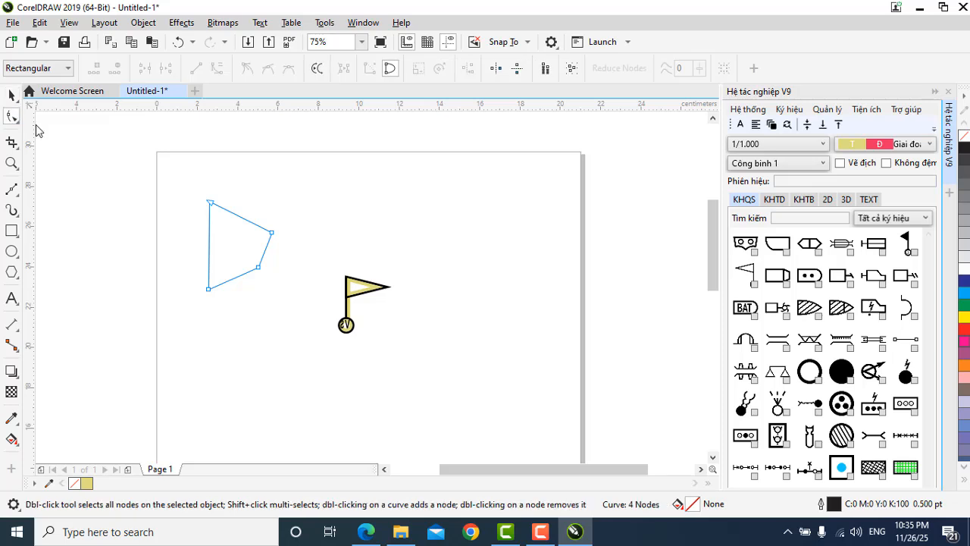
scroll(230, 194, "up", 3)
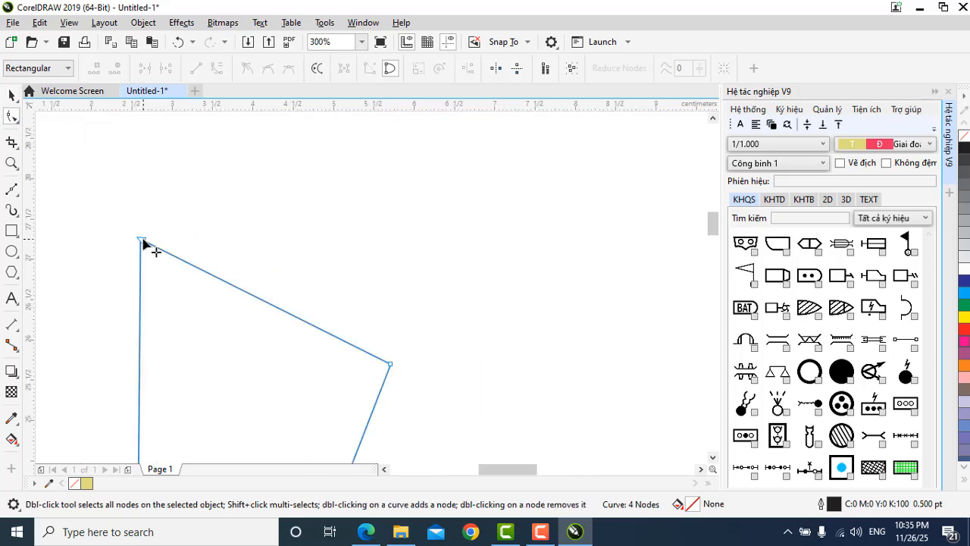
left_click_drag(145, 245, 143, 266)
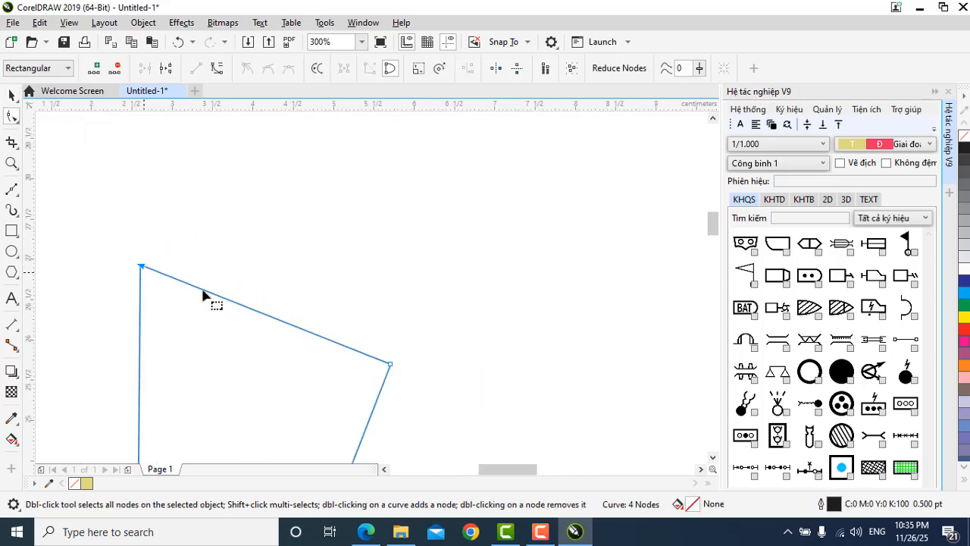
double_click(271, 318)
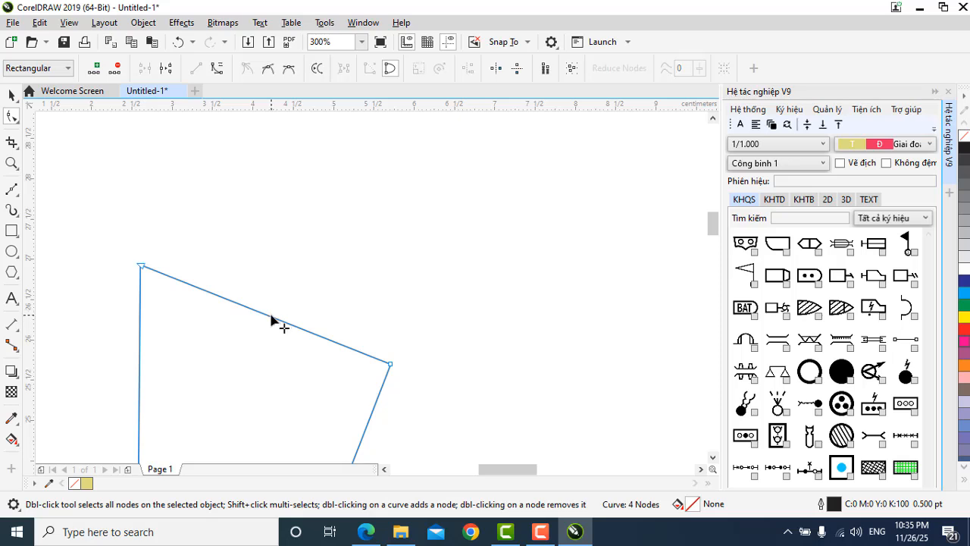
left_click_drag(272, 322, 316, 247)
scroll(315, 253, "down", 2)
scroll(315, 252, "up", 2)
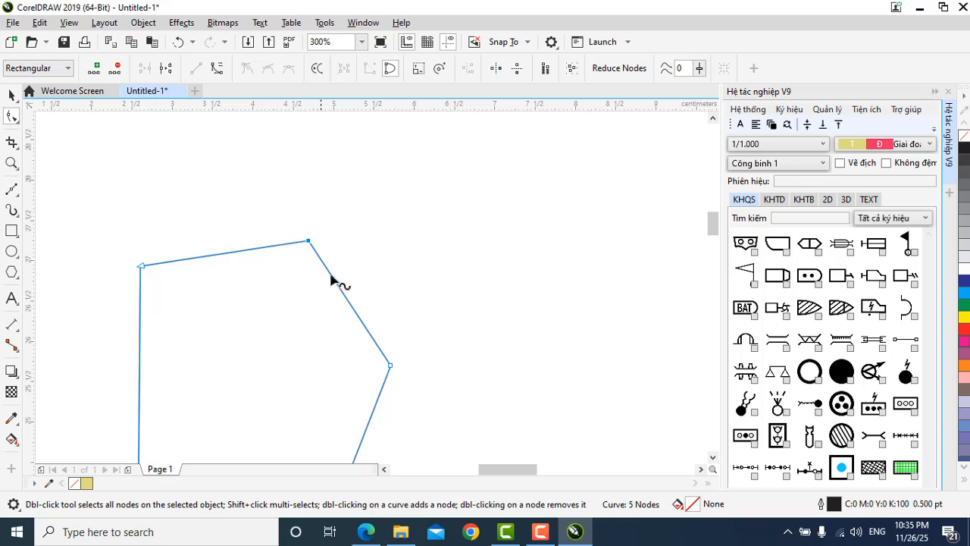
- Add a node on the outline's upper-right edge and another on its upper-left edge, pulling each one outward
double_click(338, 287)
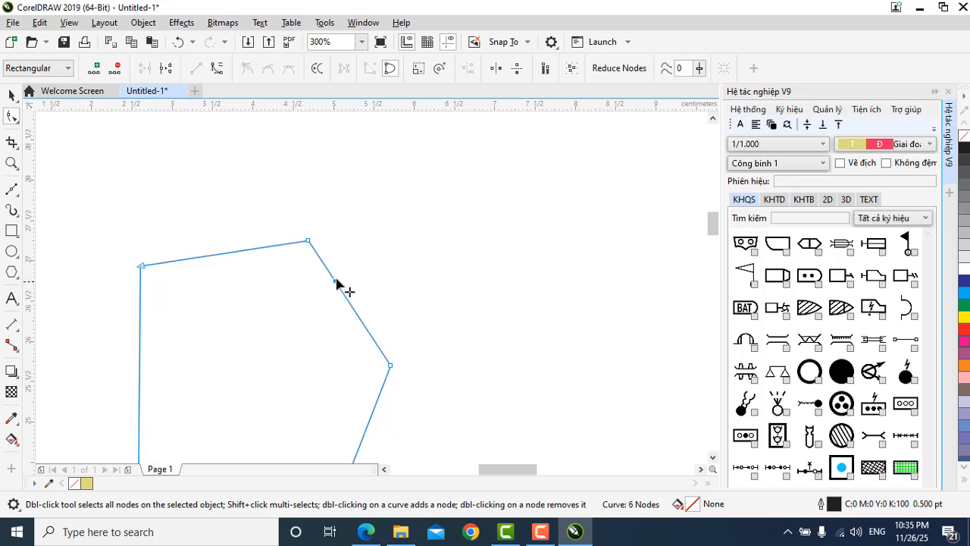
left_click_drag(341, 286, 369, 251)
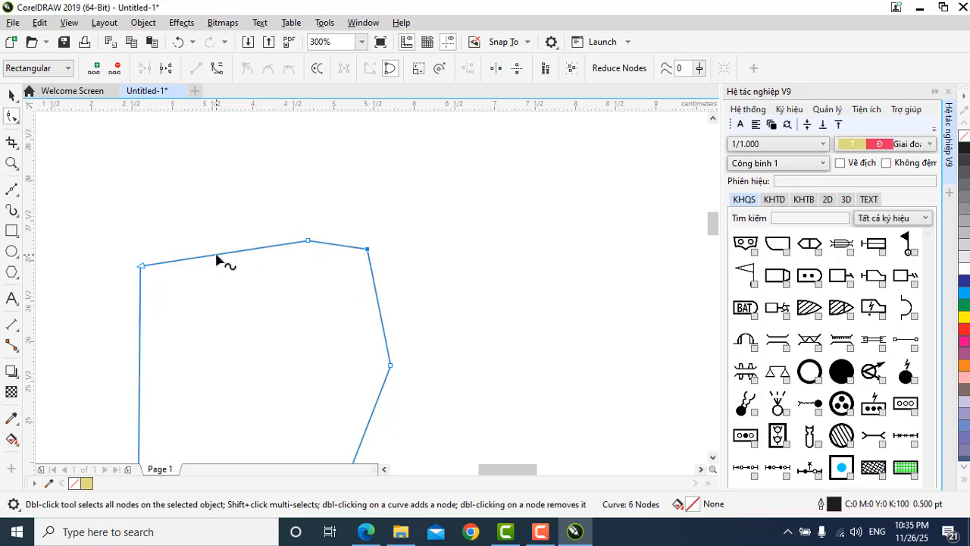
double_click(217, 259)
left_click_drag(216, 259, 173, 217)
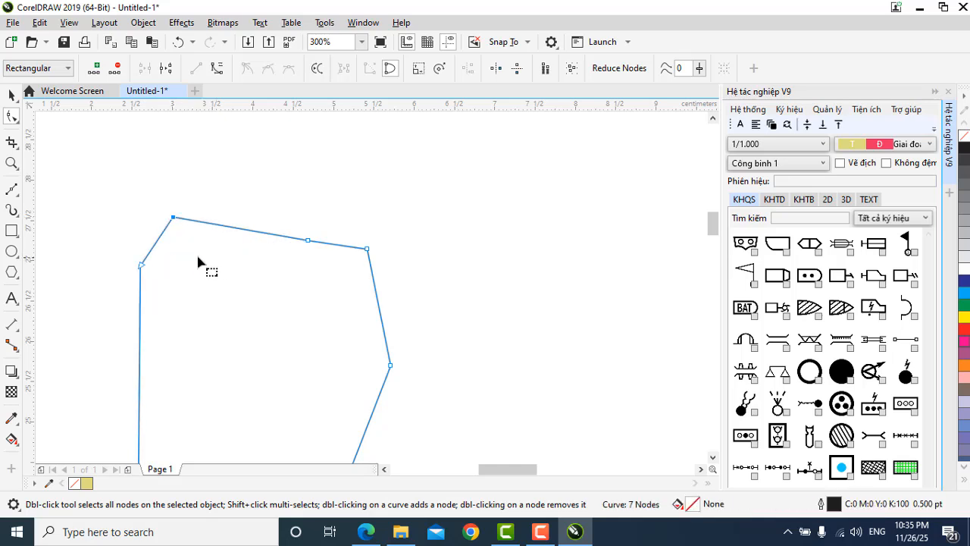
- Round the outline's right-hand corner slightly with the Smooth tool and set the smoothing rate to 26
left_click(18, 123)
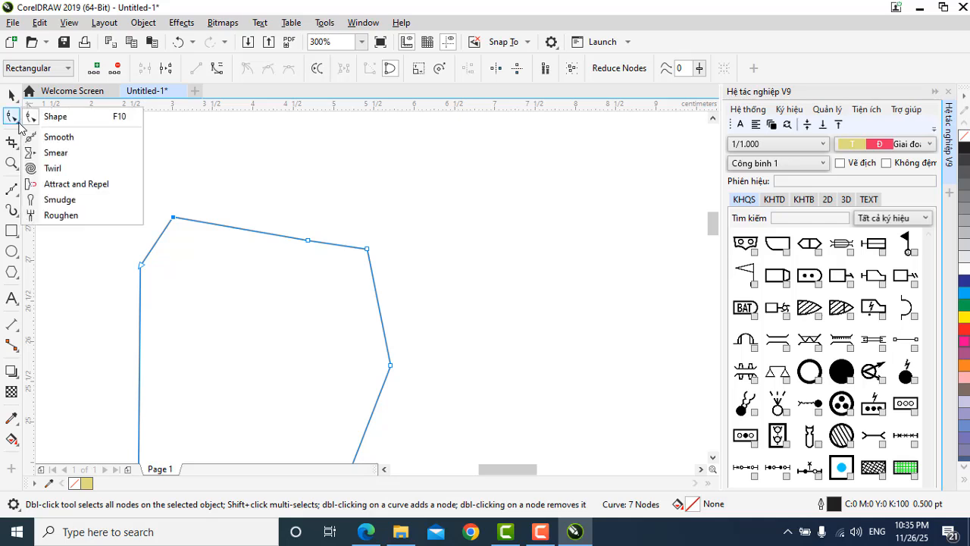
left_click(70, 141)
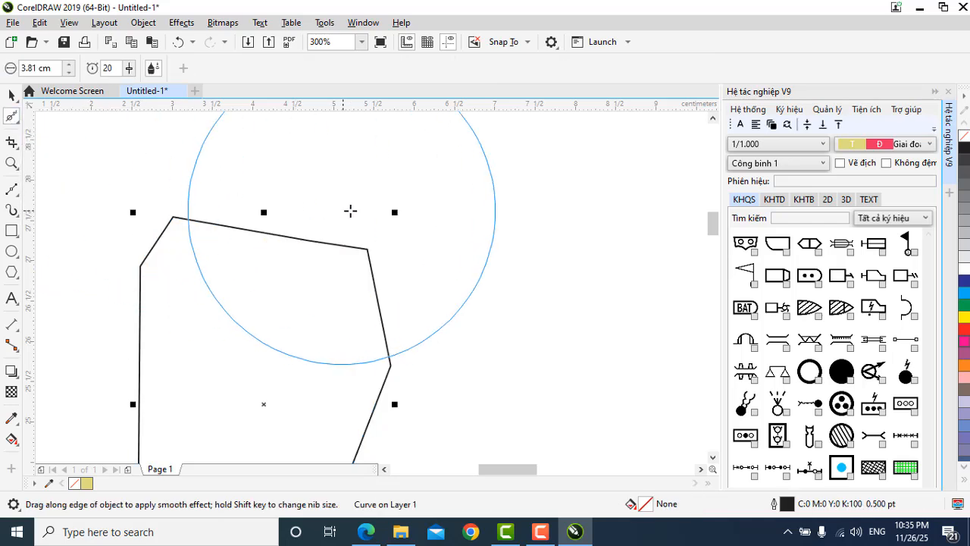
mouse_move(473, 209)
left_mouse_down()
mouse_move(492, 233)
mouse_move(514, 241)
mouse_move(487, 224)
left_mouse_up()
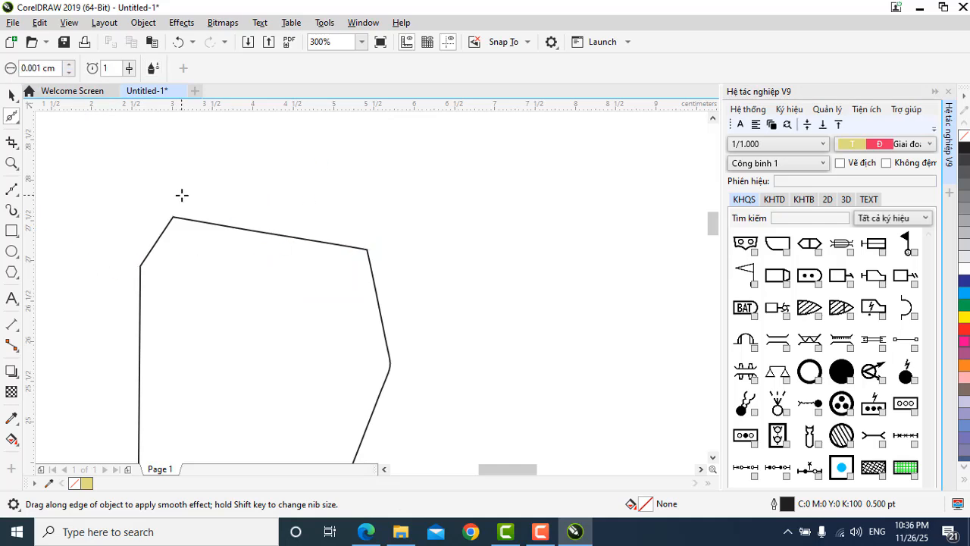
left_click(115, 70)
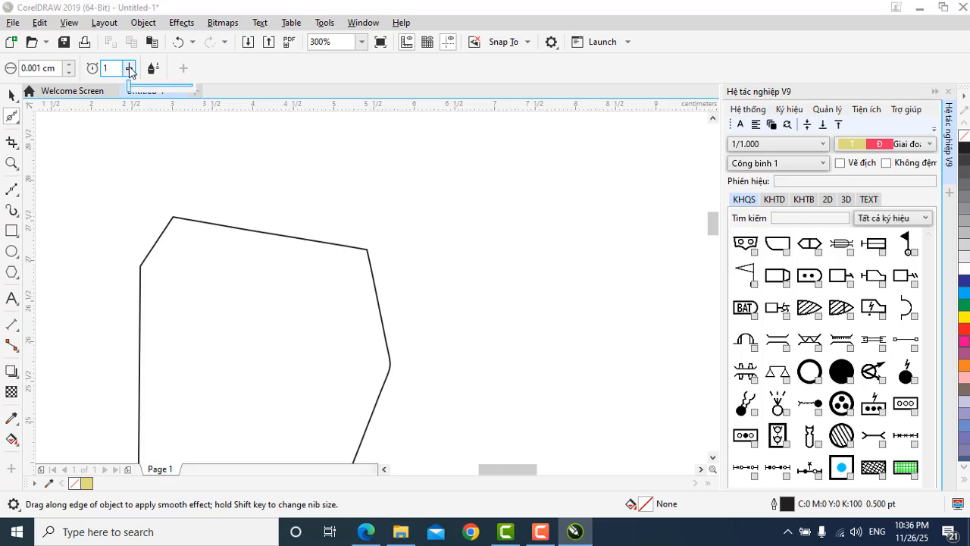
type("26")
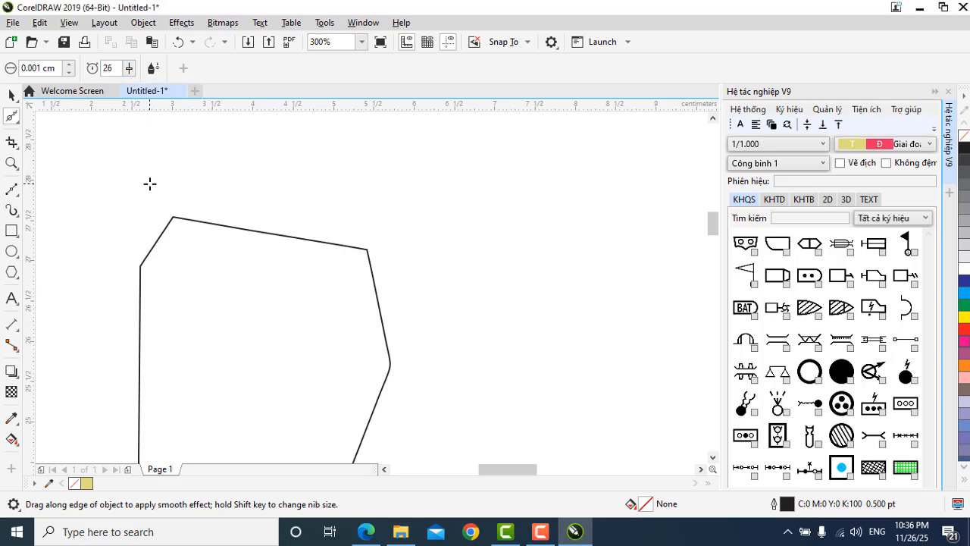
left_click(66, 65)
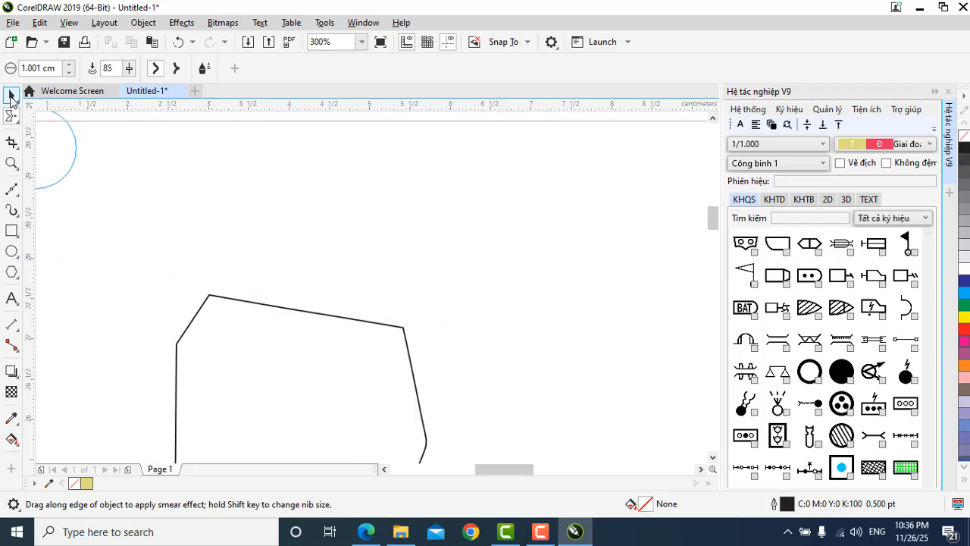
- Draw an ellipse about 2.14 × 1.93 cm overlapping the outline's upper-right corner
left_click(11, 96)
left_click(12, 251)
left_click_drag(316, 202, 491, 360)
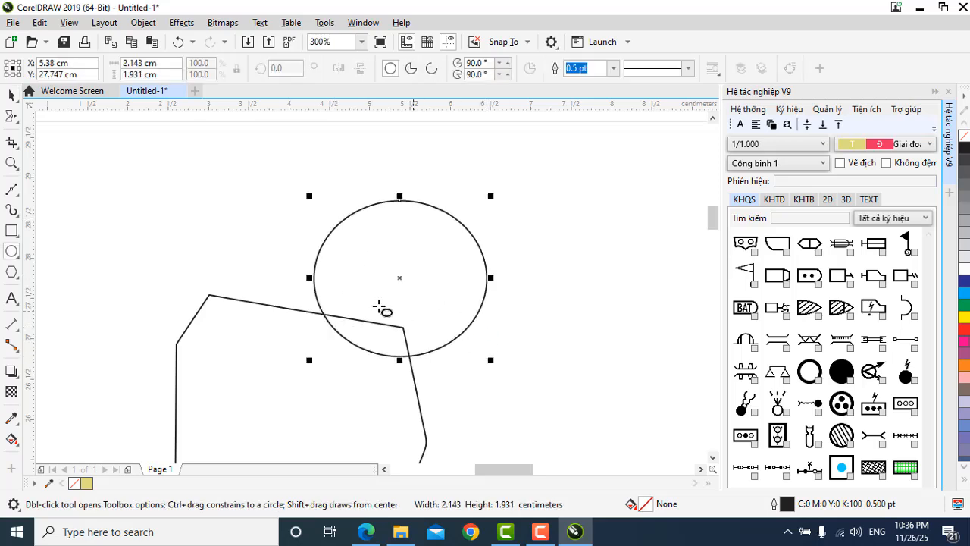
- Erase the outline's upper-left corner and a notch in its right side with a round 0.635 cm Eraser
left_click(21, 150)
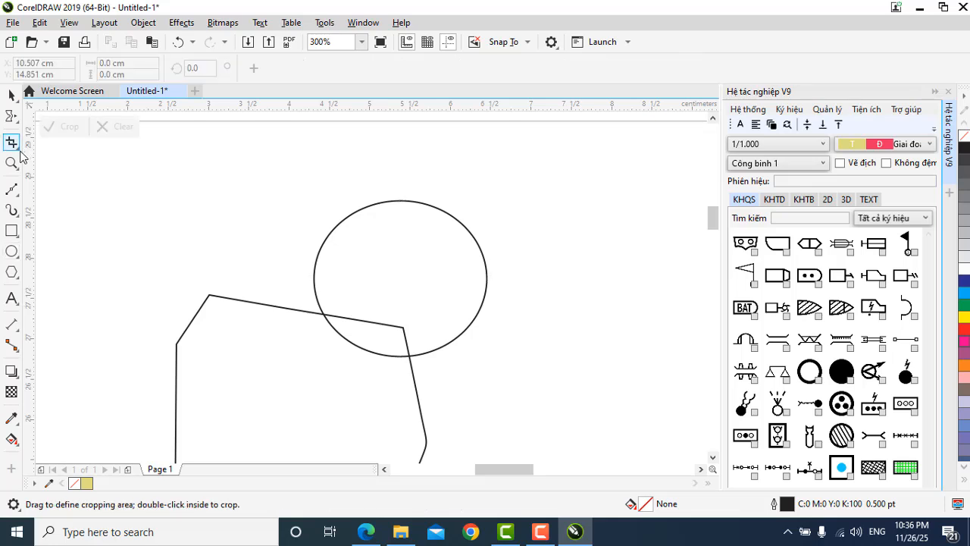
left_click(19, 151)
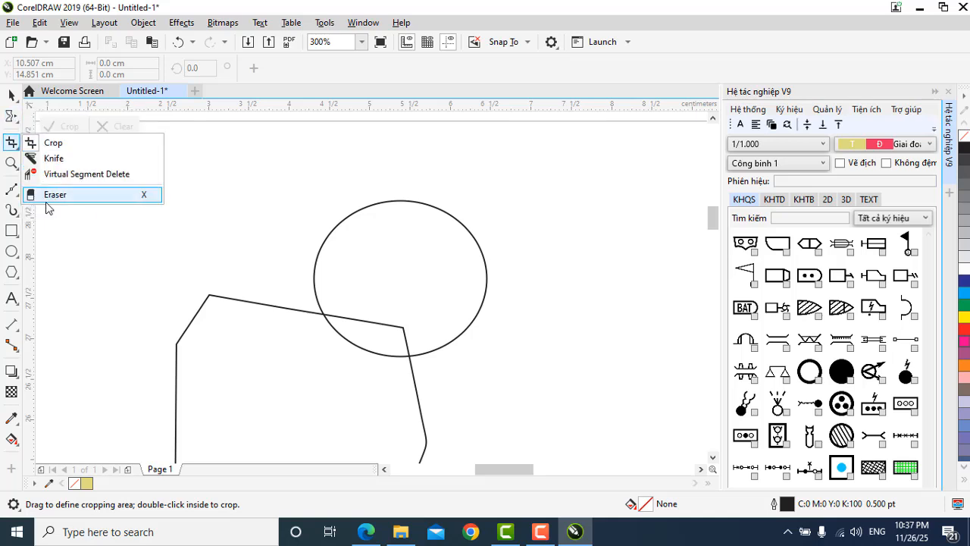
left_click(53, 194)
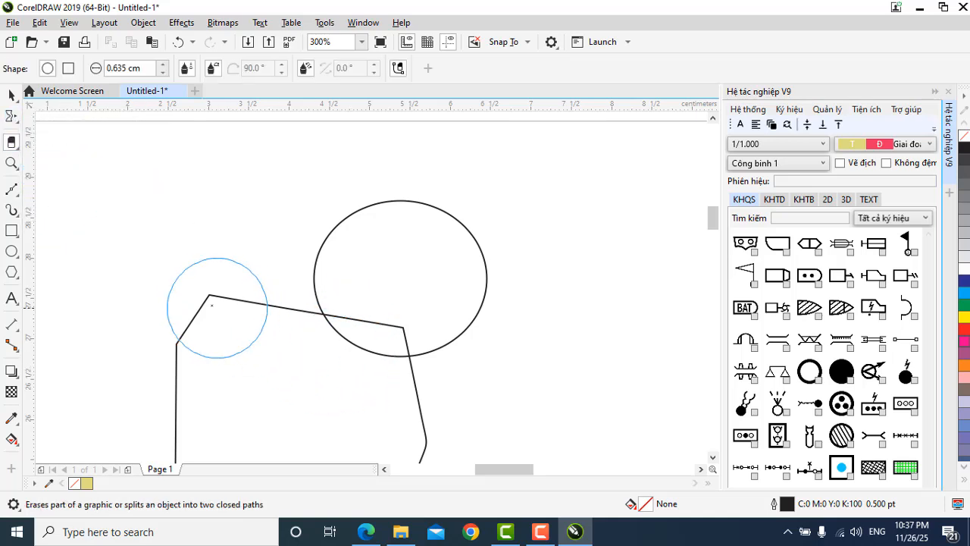
mouse_move(205, 292)
left_mouse_down()
mouse_move(219, 340)
mouse_move(160, 341)
mouse_move(155, 369)
mouse_move(177, 373)
left_mouse_up()
scroll(173, 293, "down", 4)
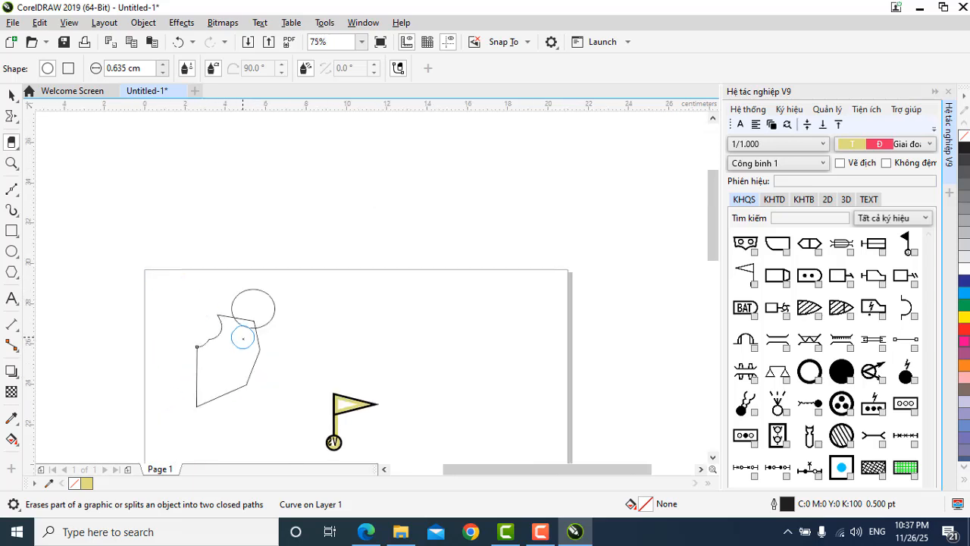
scroll(244, 348, "up", 4)
left_click_drag(244, 347, 329, 370)
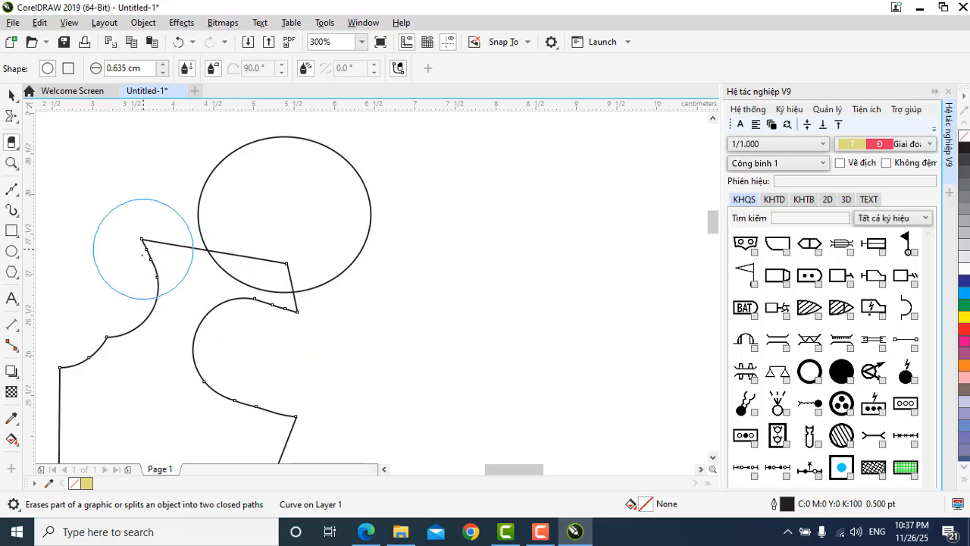
- Erase across the outline to split off its upper-right corner and cut away the lower-left side of the ellipse
mouse_move(144, 249)
left_mouse_down()
mouse_move(142, 295)
mouse_move(195, 296)
mouse_move(229, 331)
mouse_move(225, 184)
mouse_move(188, 157)
left_mouse_up()
mouse_move(115, 133)
left_mouse_down()
mouse_move(256, 275)
mouse_move(269, 300)
left_mouse_up()
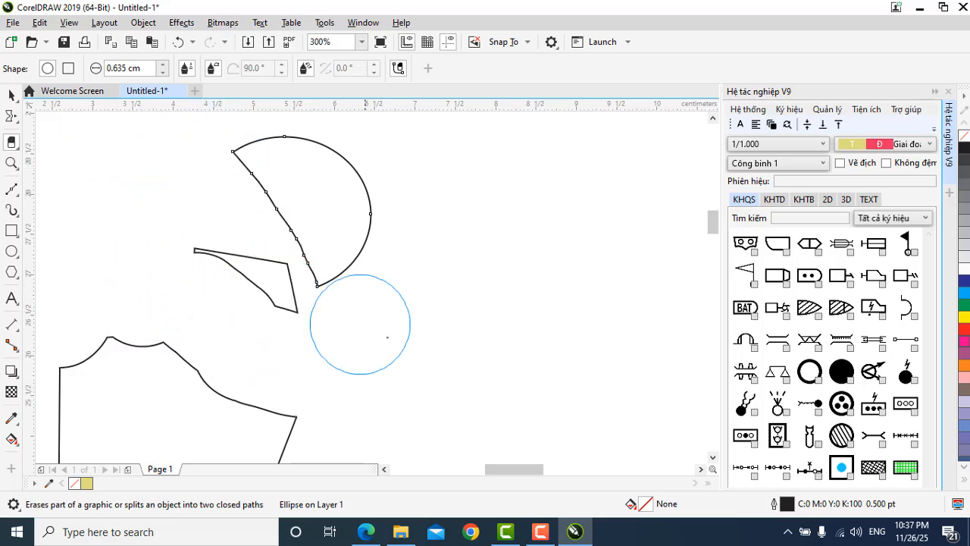
left_click_drag(200, 260, 253, 325)
mouse_move(255, 278)
left_mouse_down()
mouse_move(275, 325)
mouse_move(229, 300)
left_mouse_up()
- Undo the erasing of the ellipse and move the small cut-off outline fragment down, clear of the ellipse
left_click(12, 95)
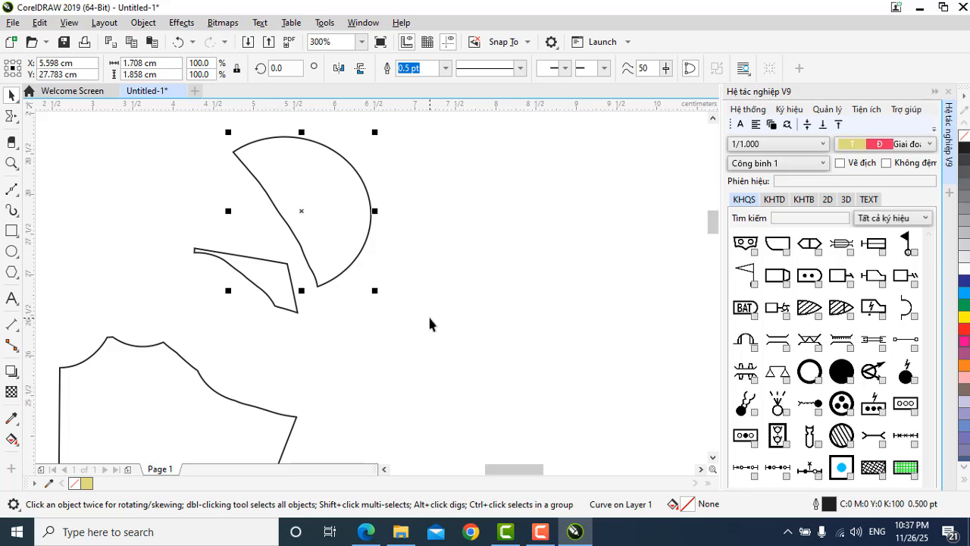
key("ctrl+z")
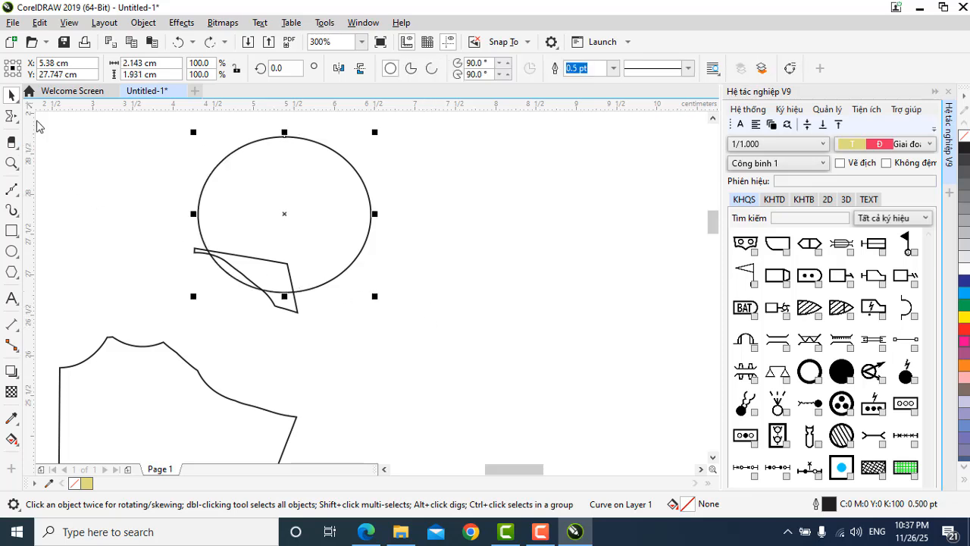
left_click(293, 304)
left_click_drag(287, 314, 272, 422)
left_click(407, 360)
- Convert the ellipse to curves
left_click(254, 183)
scroll(258, 184, "up", 1)
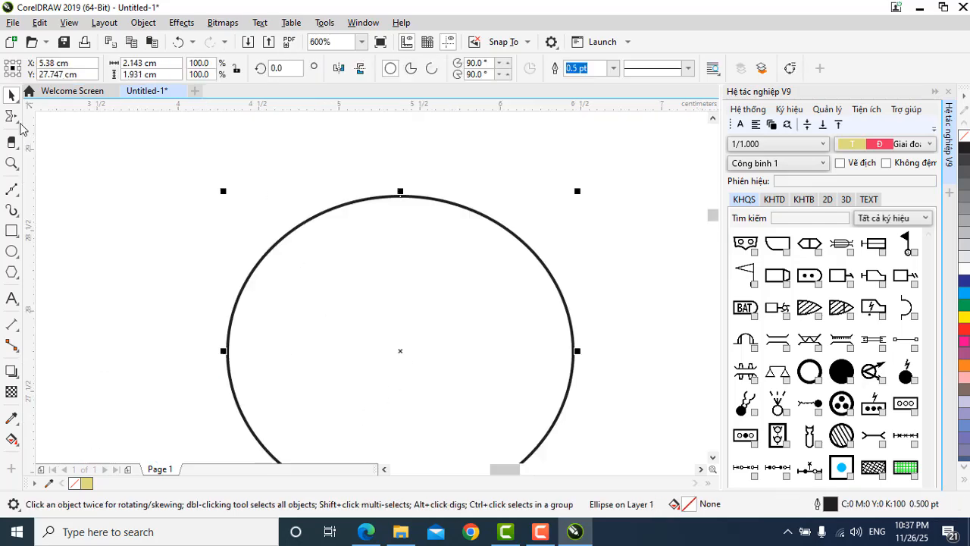
scroll(281, 216, "down", 2)
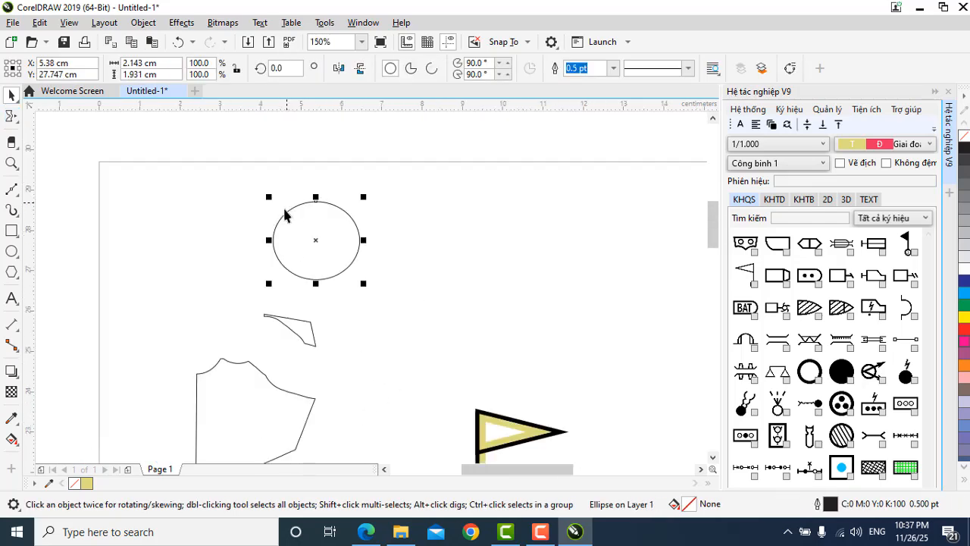
scroll(285, 214, "up", 2)
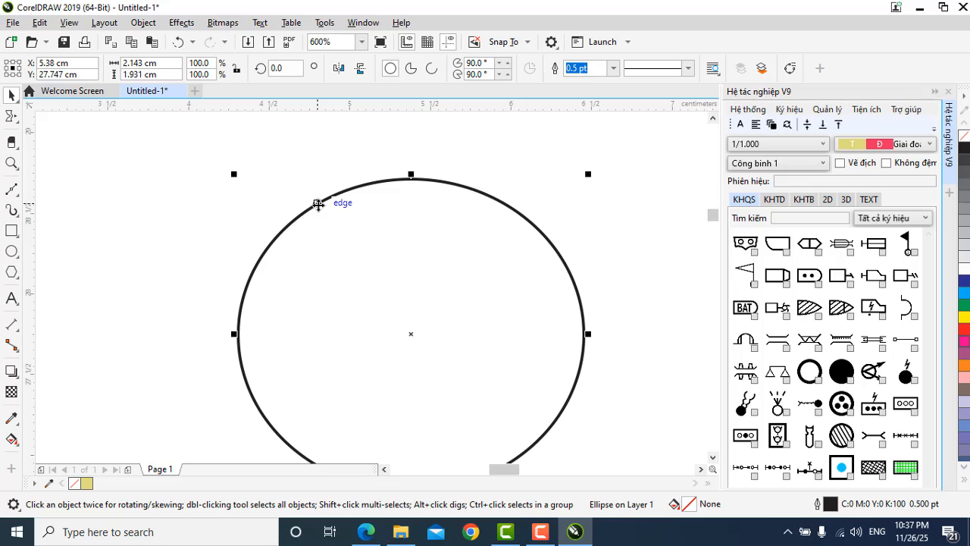
right_click(319, 204)
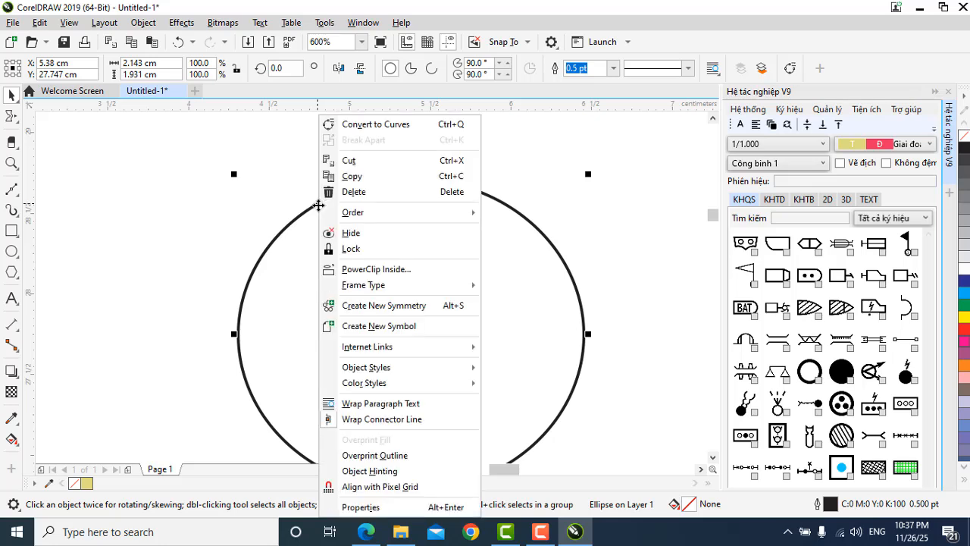
mouse_move(406, 358)
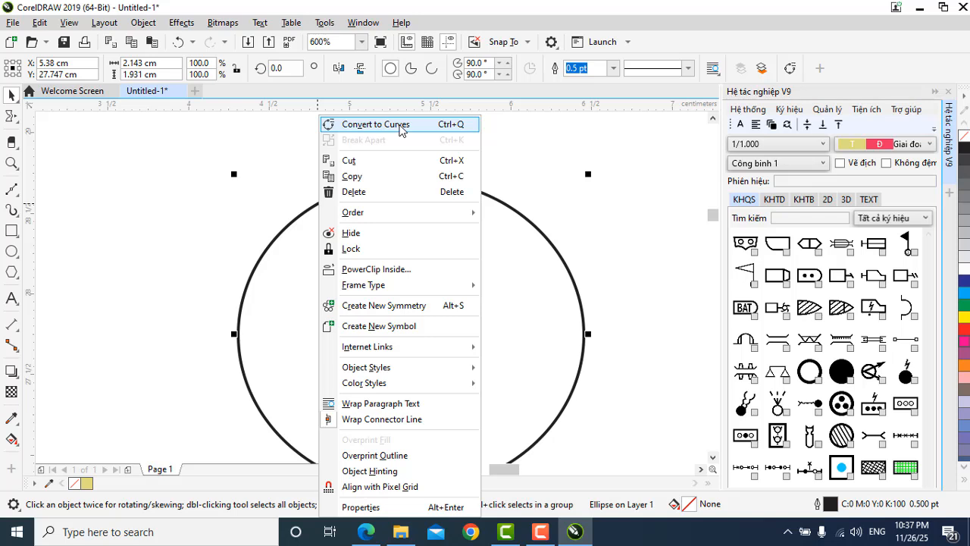
left_click(447, 128)
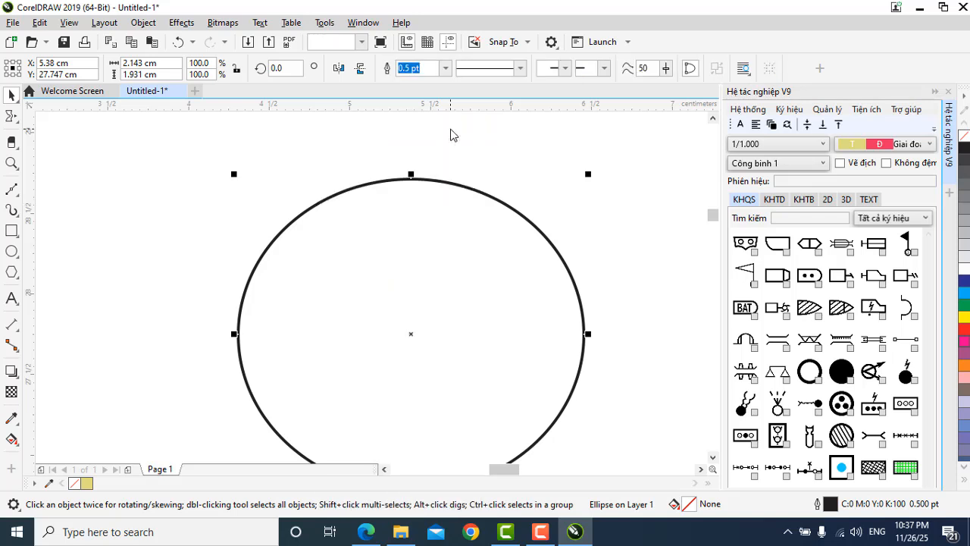
- With the Shape tool, try moving the ellipse's top node, undo the move and delete that node
left_click(14, 119)
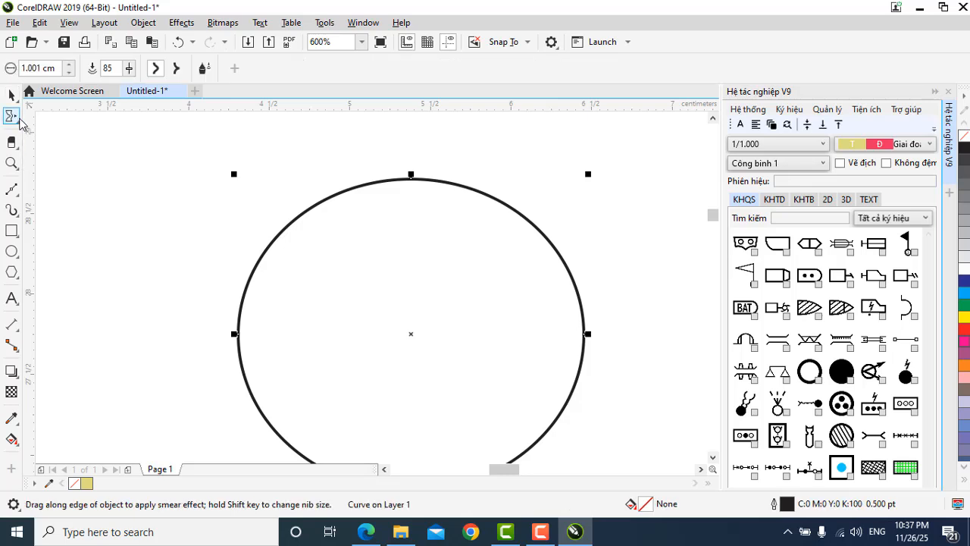
left_click(20, 122)
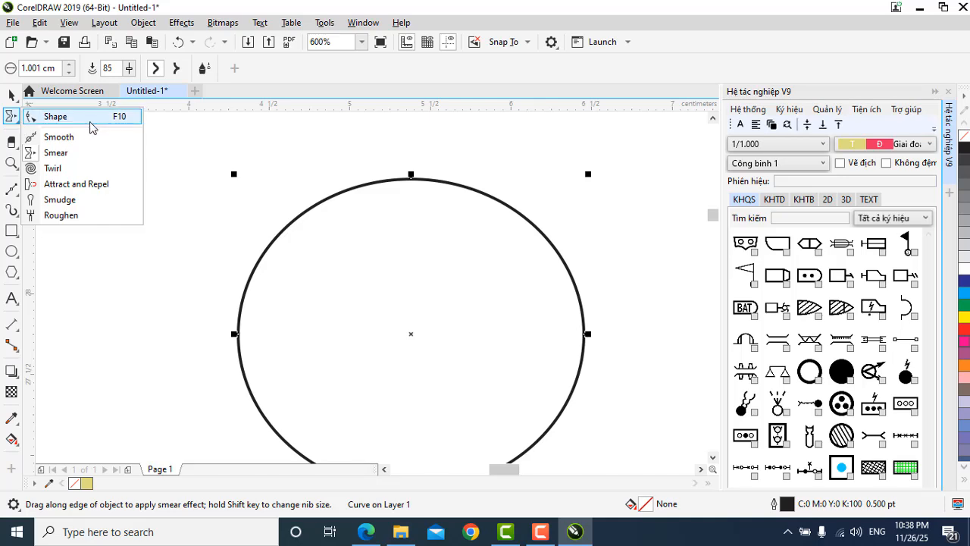
left_click(55, 117)
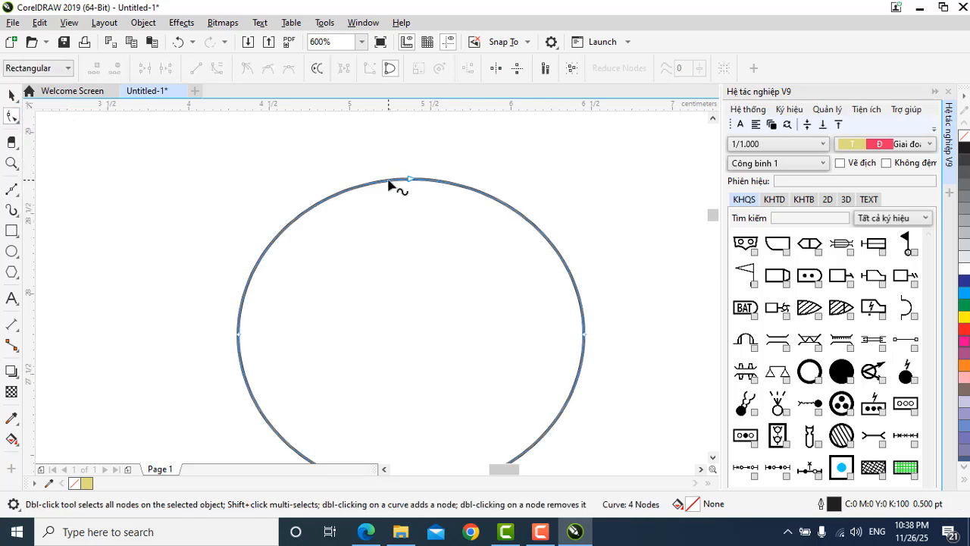
left_click_drag(407, 179, 369, 182)
key("ctrl+z")
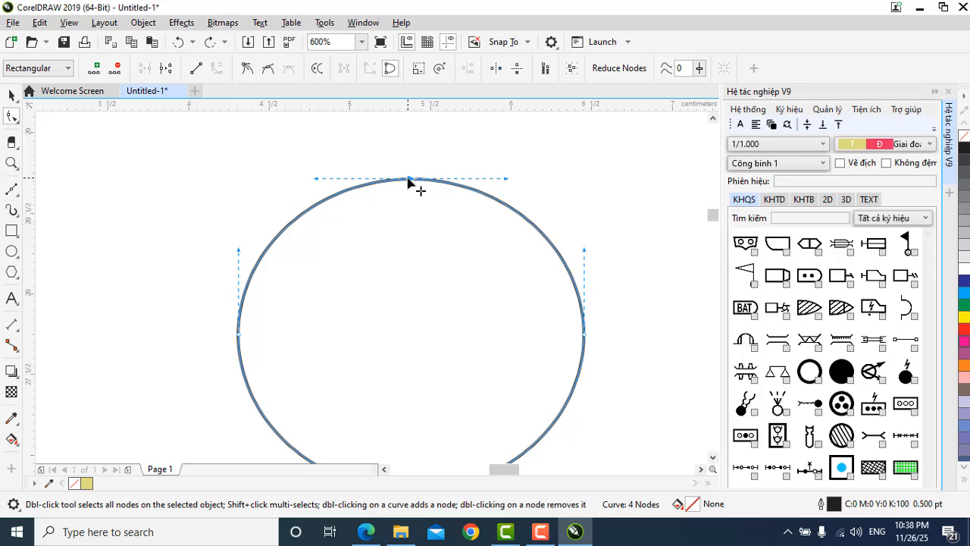
double_click(408, 182)
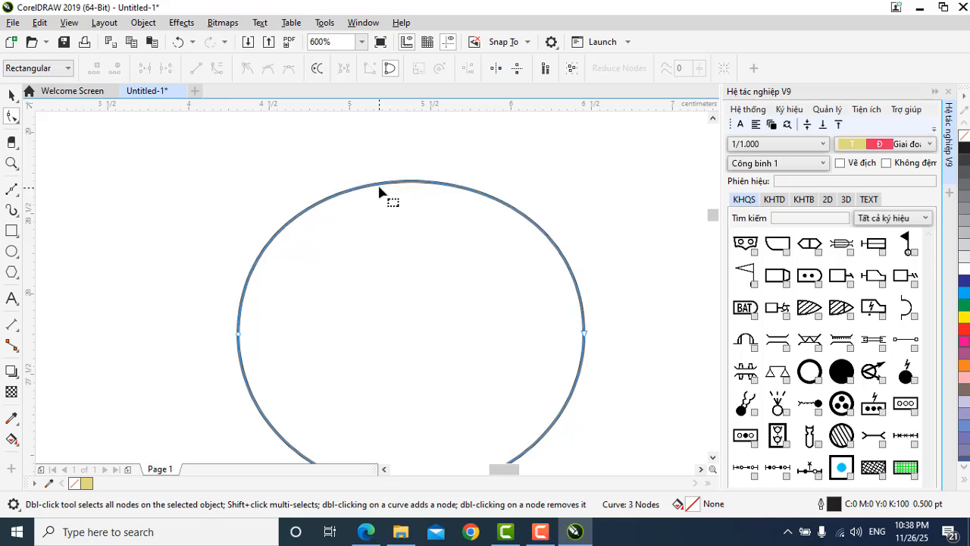
- Add two nodes on the ellipse's upper-left arc and pull the upper one up and outward
double_click(386, 184)
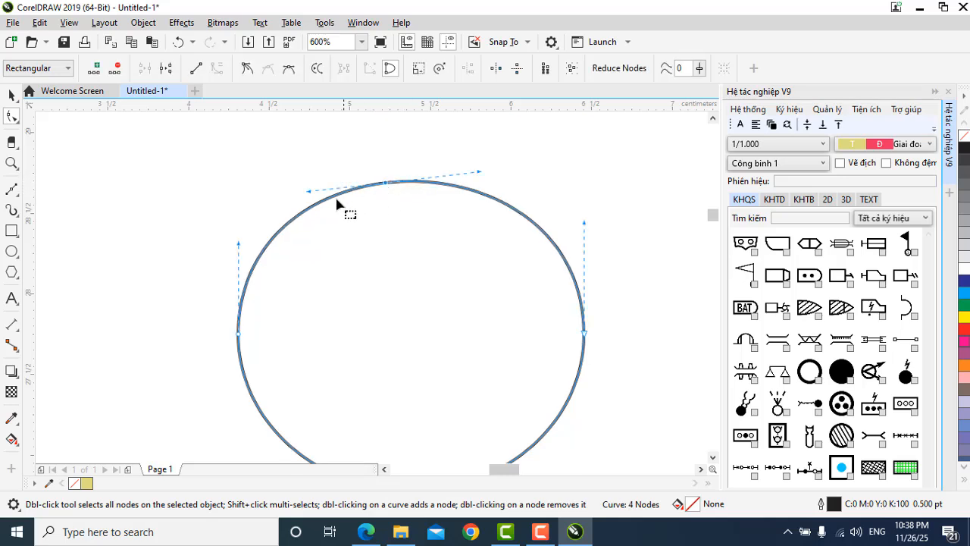
double_click(281, 238)
left_click_drag(386, 184, 312, 136)
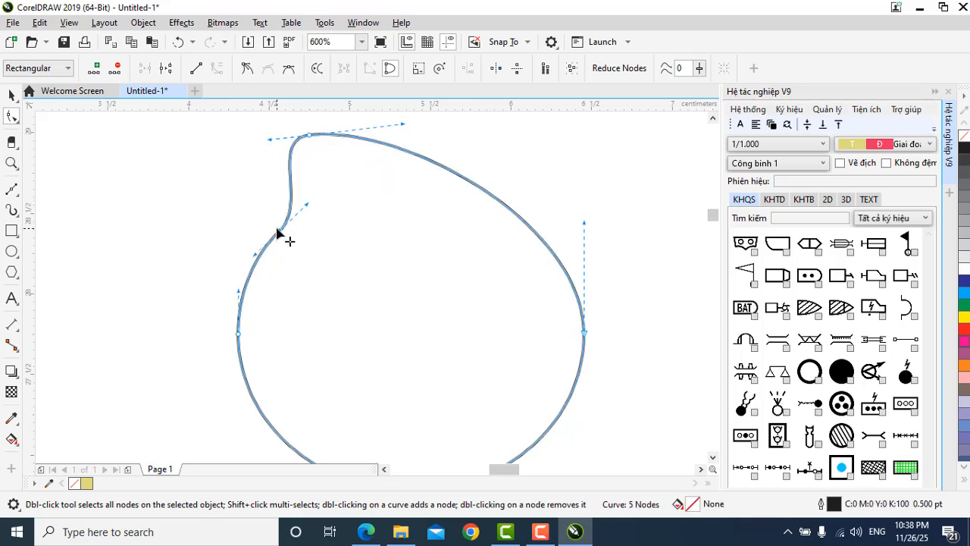
- Move the lower added node inward to form a notch, and reposition the top and left nodes around it
left_click_drag(281, 231, 309, 307)
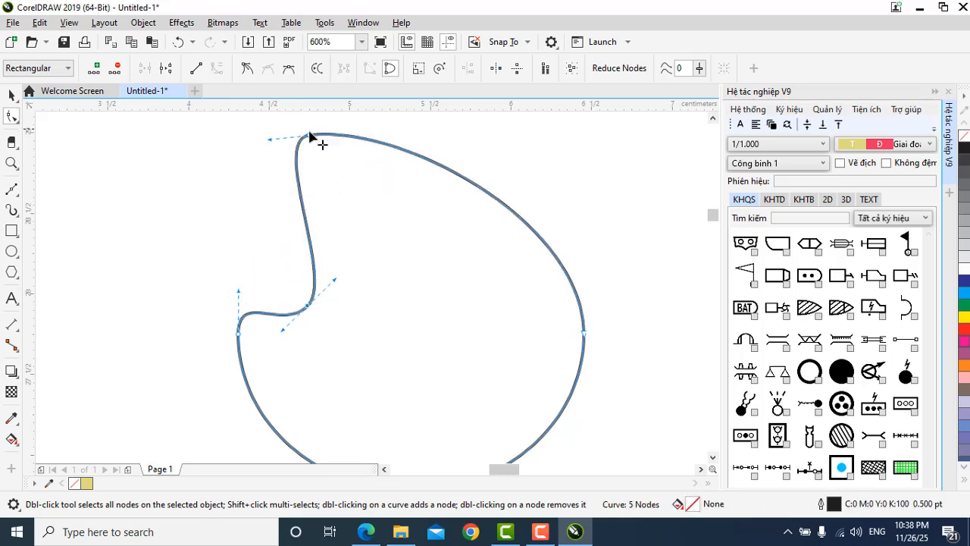
left_click_drag(318, 138, 287, 186)
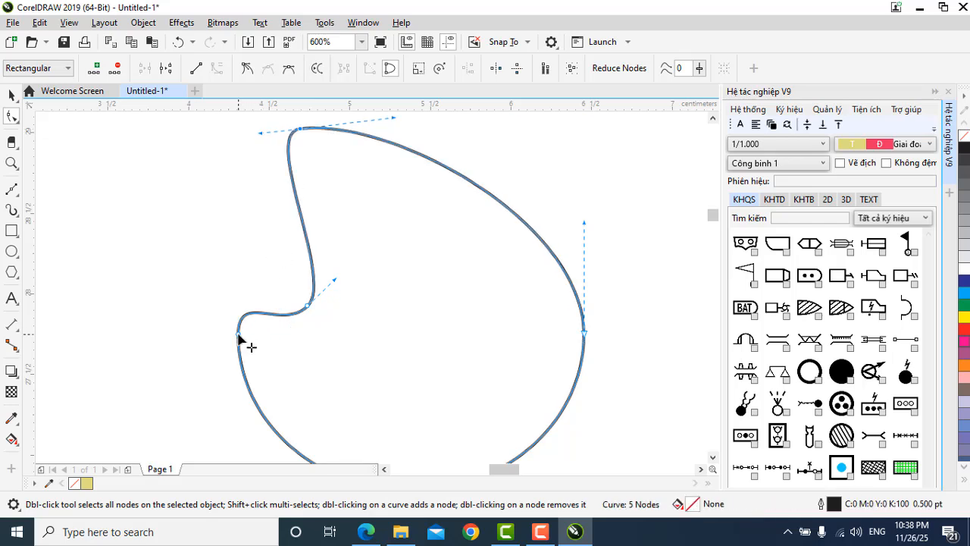
left_click_drag(238, 339, 234, 399)
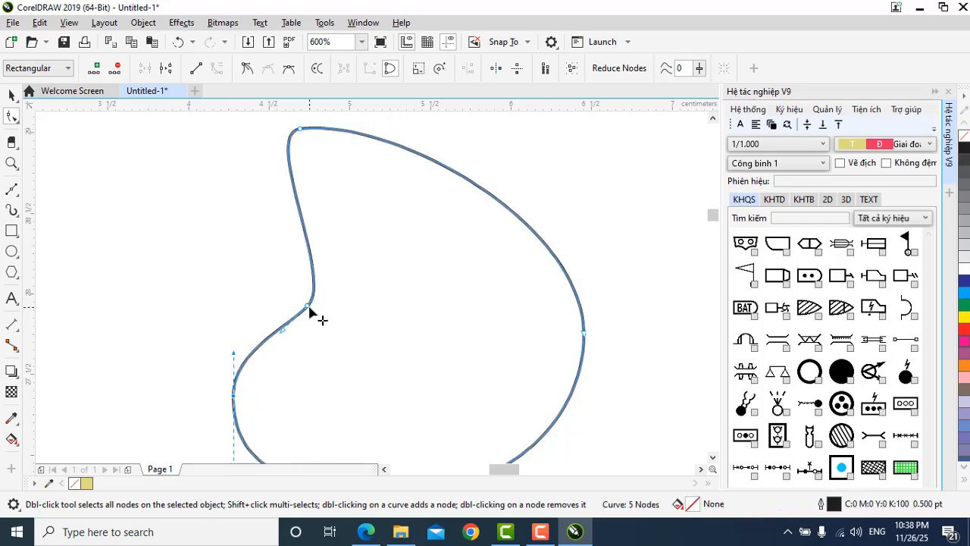
left_click_drag(308, 311, 347, 313)
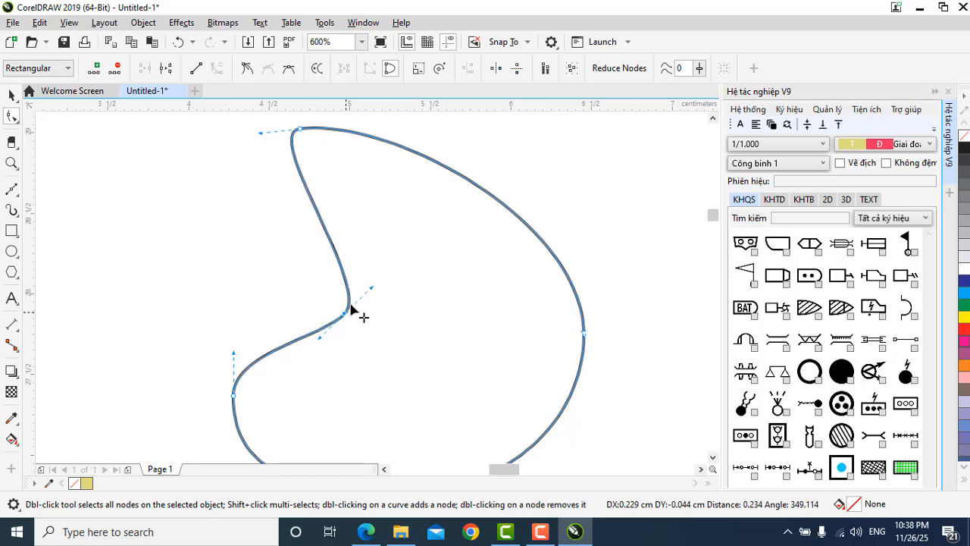
left_click_drag(305, 139, 282, 141)
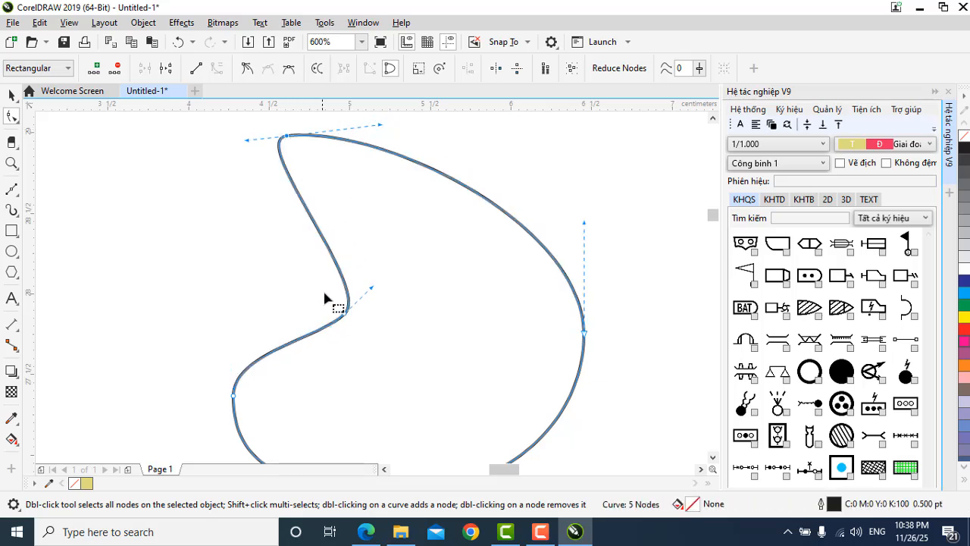
- Shift the curve's left node slightly and pull the notch node back outward to make the notch shallower
scroll(319, 291, "down", 3)
scroll(319, 295, "up", 5)
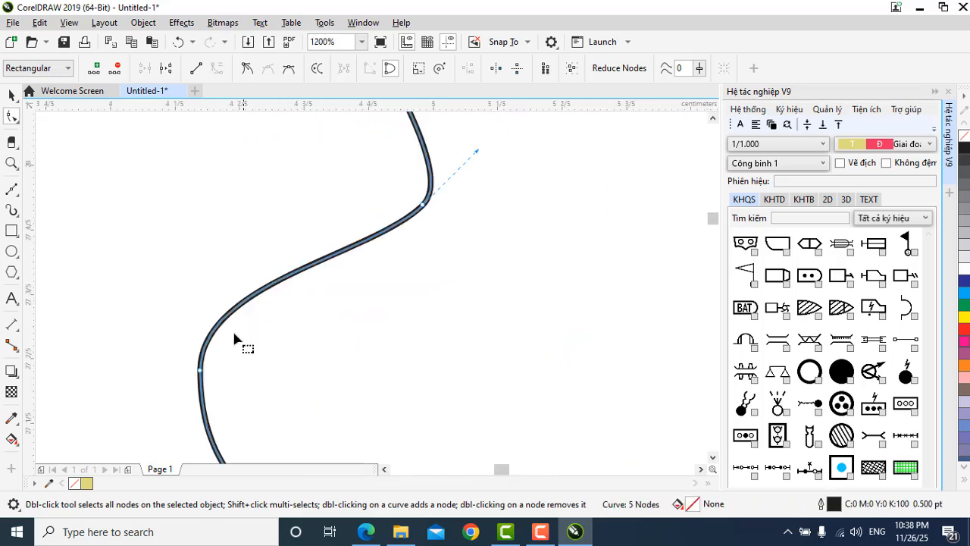
mouse_move(203, 376)
left_mouse_down()
mouse_move(189, 386)
mouse_move(217, 368)
left_mouse_up()
scroll(217, 368, "down", 3)
scroll(281, 338, "up", 3)
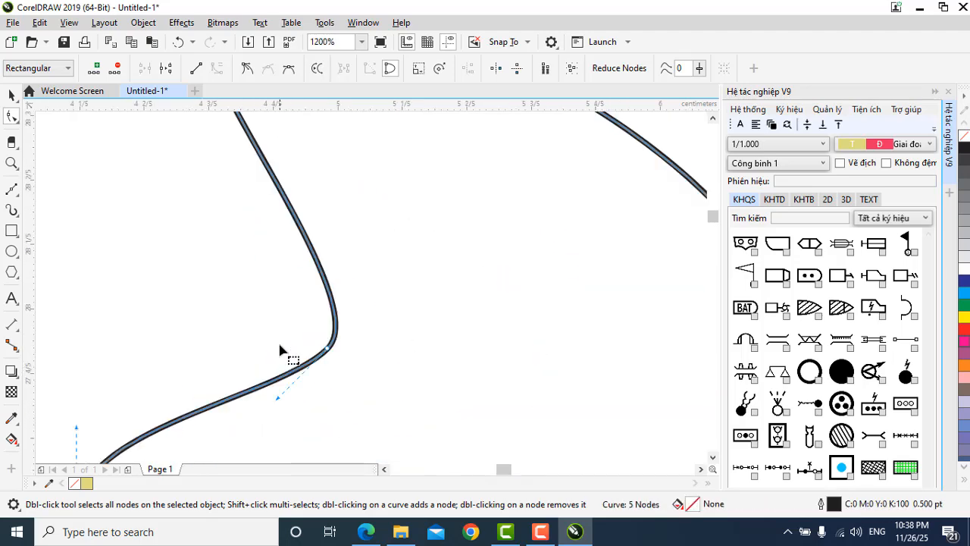
left_click_drag(328, 350, 232, 327)
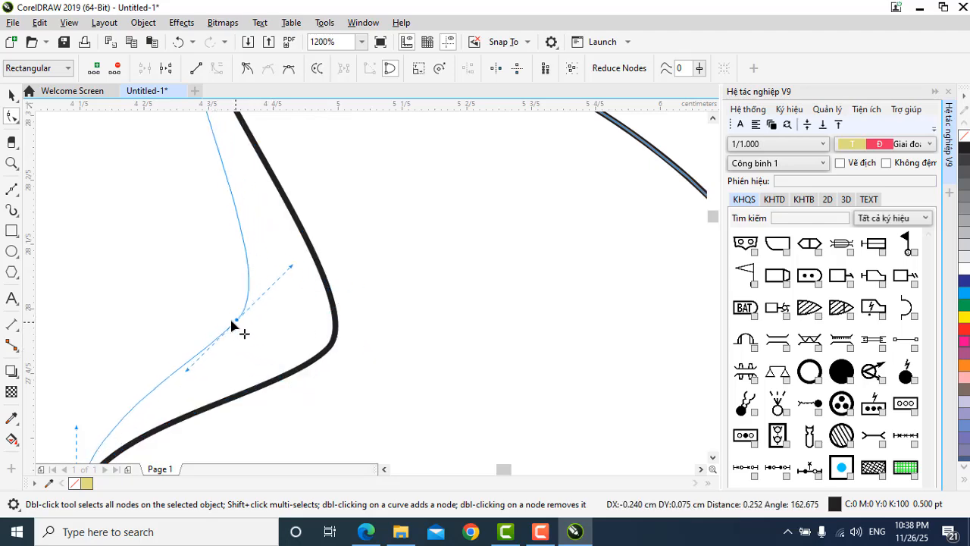
scroll(325, 356, "down", 3)
left_click(254, 287)
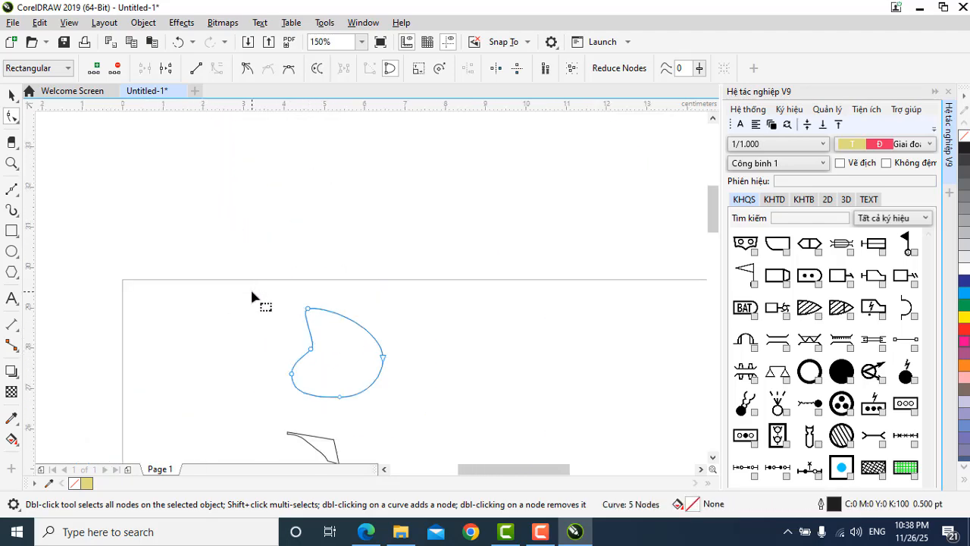
scroll(368, 360, "up", 2)
scroll(348, 357, "down", 1)
scroll(273, 315, "up", 3)
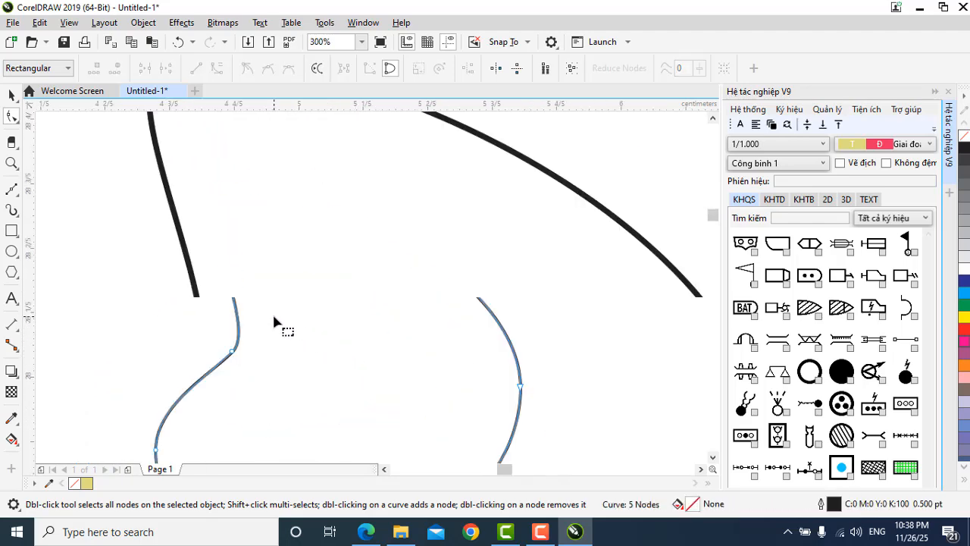
scroll(251, 325, "down", 3)
scroll(225, 258, "up", 2)
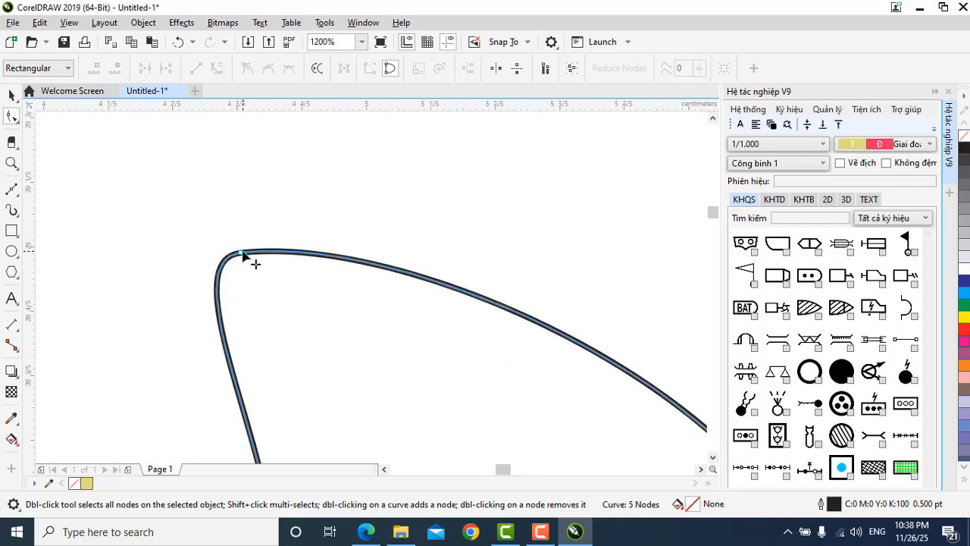
left_click(242, 253)
scroll(251, 262, "down", 3)
scroll(235, 322, "up", 2)
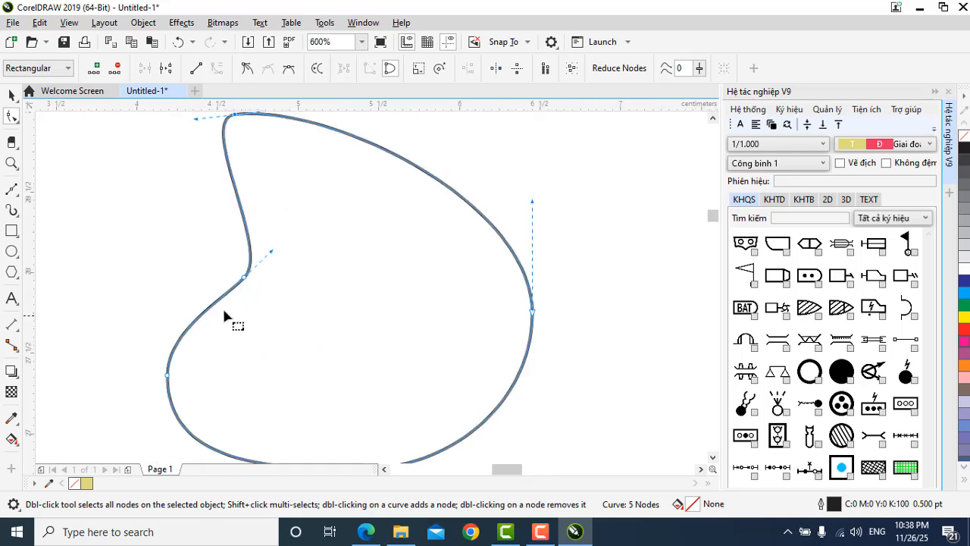
- Add a node on the segment between the notch and the left node, and break the curve at it
left_click(212, 308)
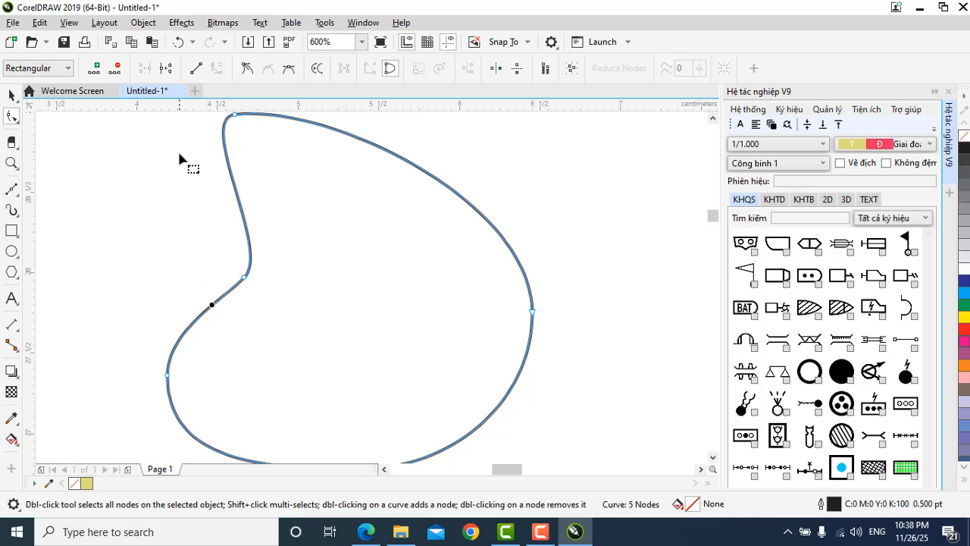
double_click(211, 307)
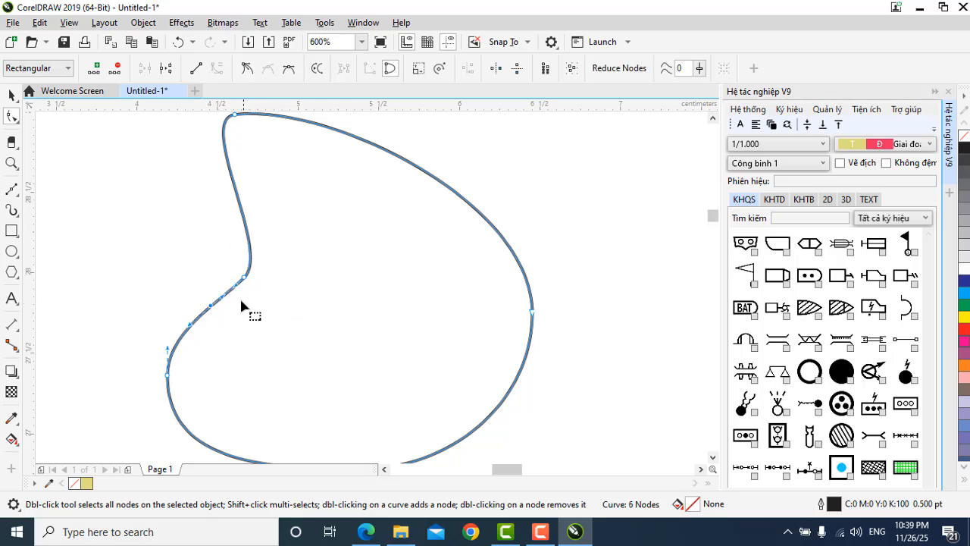
scroll(220, 310, "up", 2)
scroll(233, 297, "down", 1)
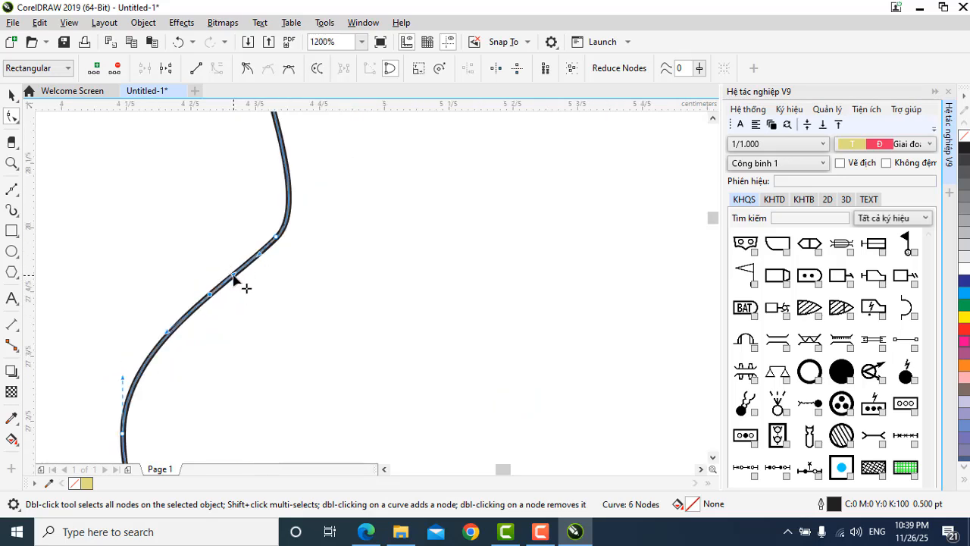
left_click_drag(231, 281, 221, 285)
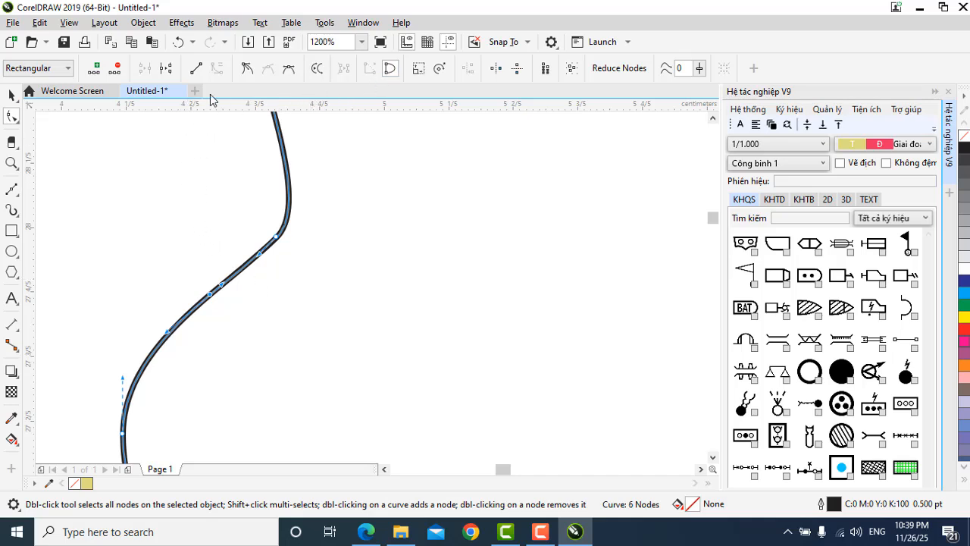
left_click(166, 69)
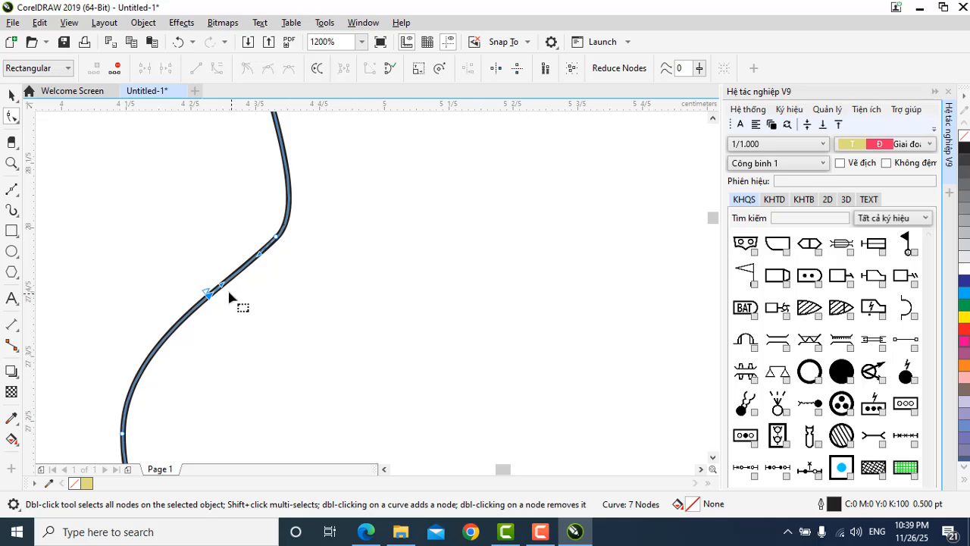
- Pull the two broken ends of the curve apart to open a gap below the notch
left_click_drag(225, 291, 241, 267)
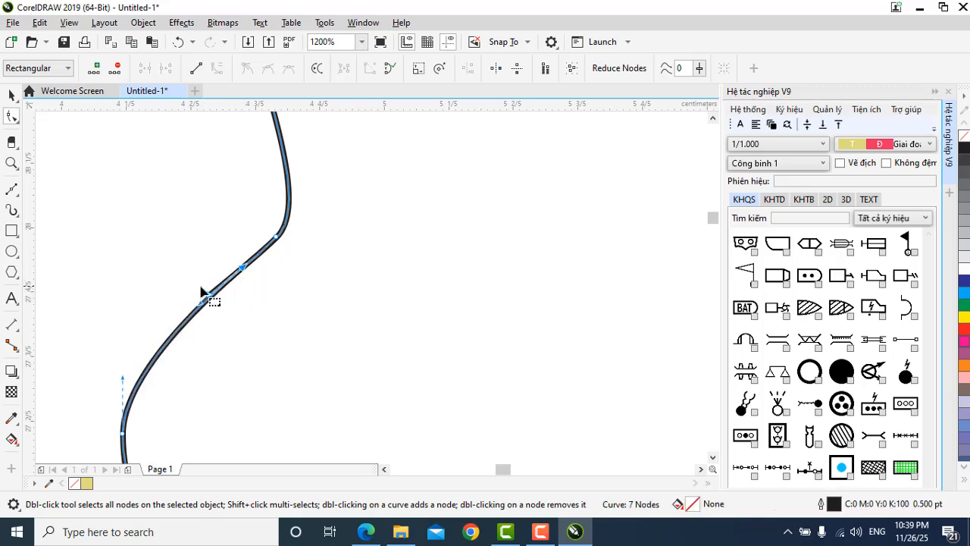
left_click_drag(208, 294, 193, 312)
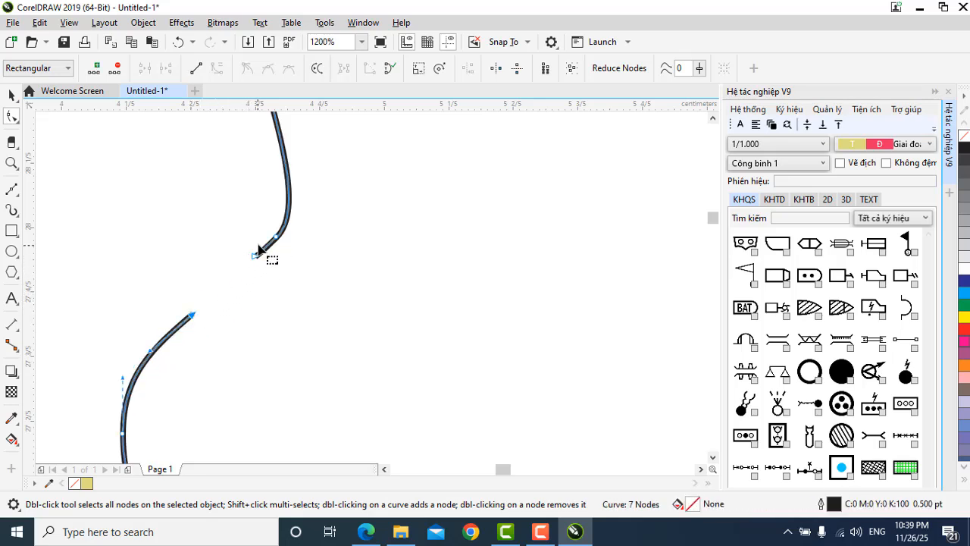
mouse_move(260, 248)
left_mouse_down()
mouse_move(282, 221)
mouse_move(265, 254)
left_mouse_up()
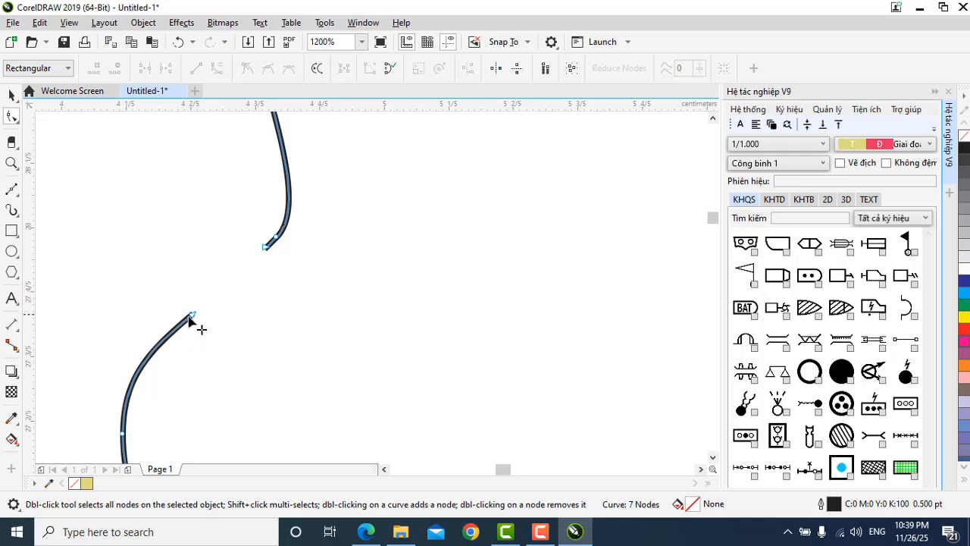
left_click_drag(191, 313, 182, 339)
scroll(260, 292, "down", 3)
scroll(227, 231, "up", 3)
scroll(239, 246, "down", 1)
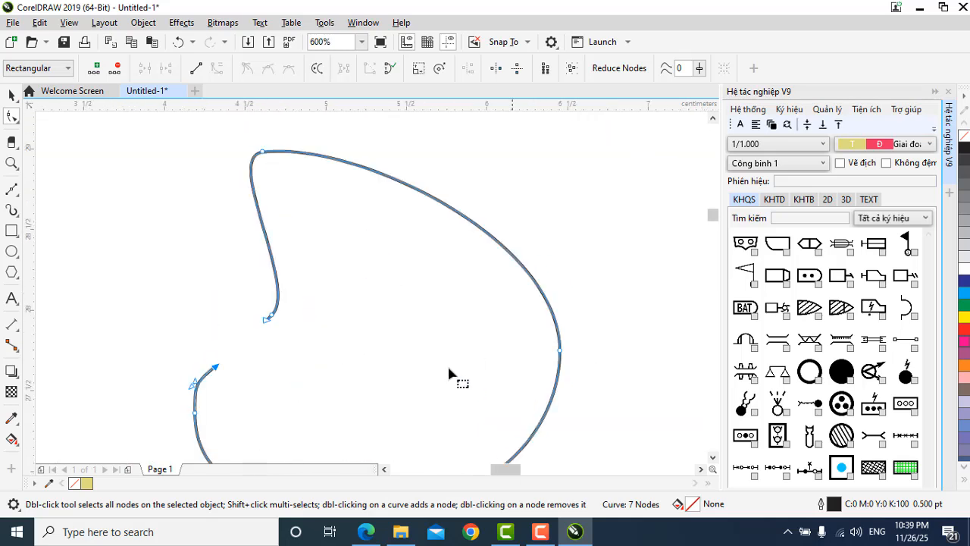
- Color the open curve's outline dark blue and change it to red (C1 M100 Y83 K0) in the Outline Pen settings
right_click(967, 285)
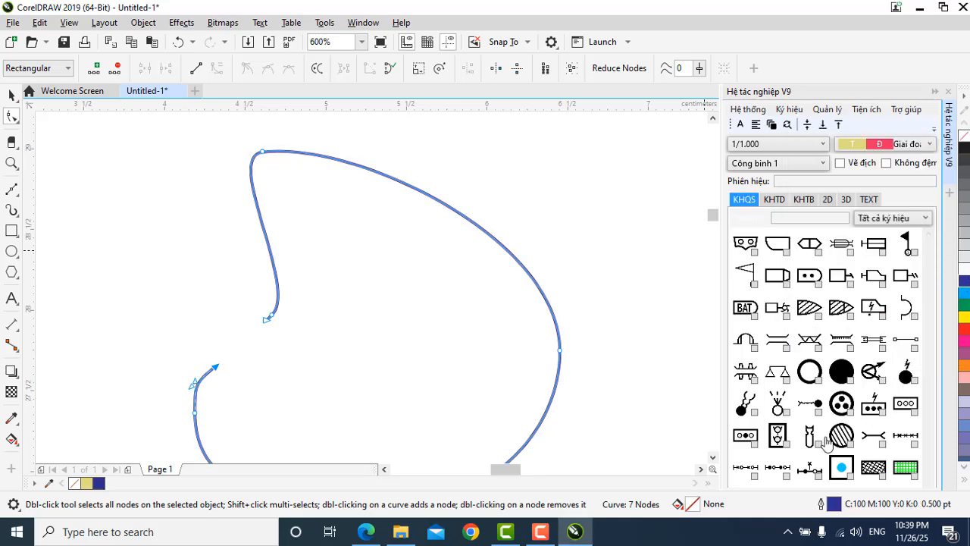
double_click(833, 504)
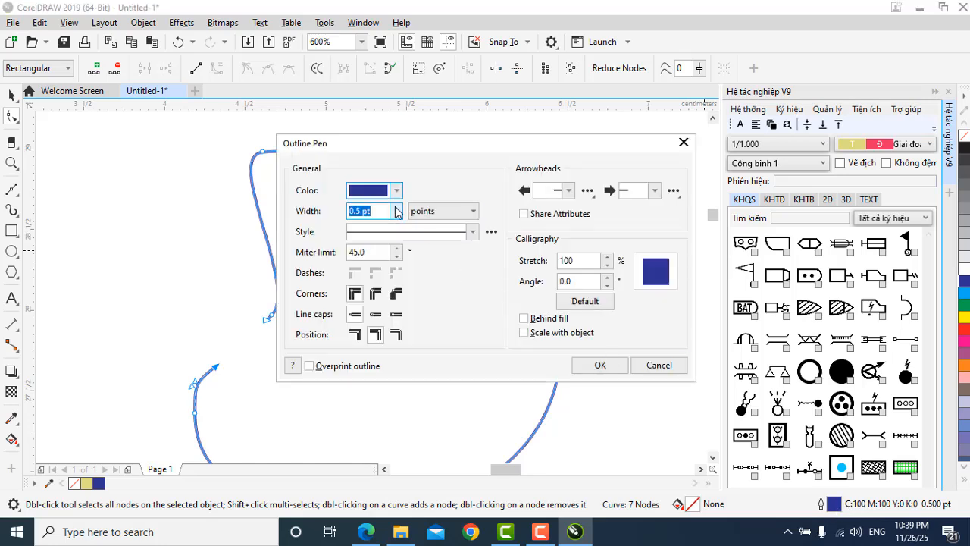
left_click(397, 191)
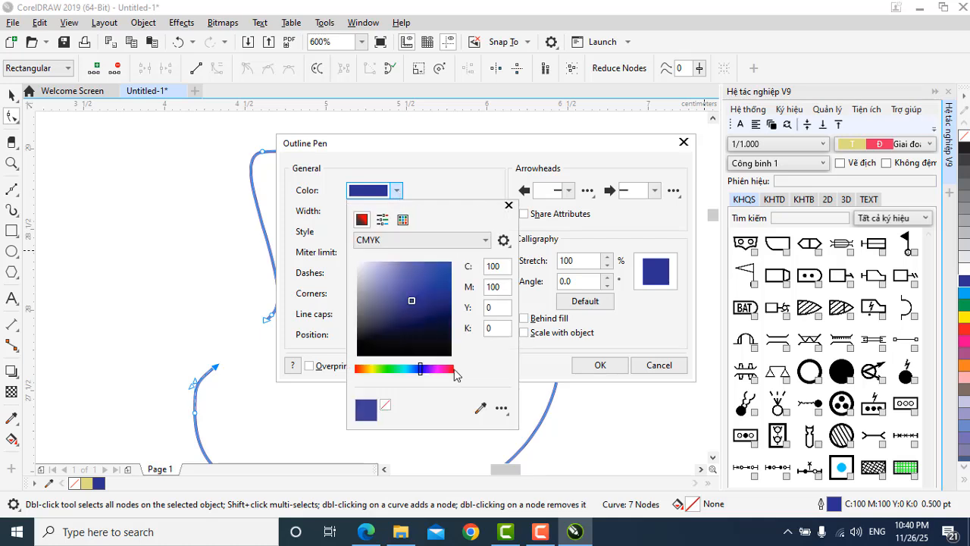
left_click(452, 370)
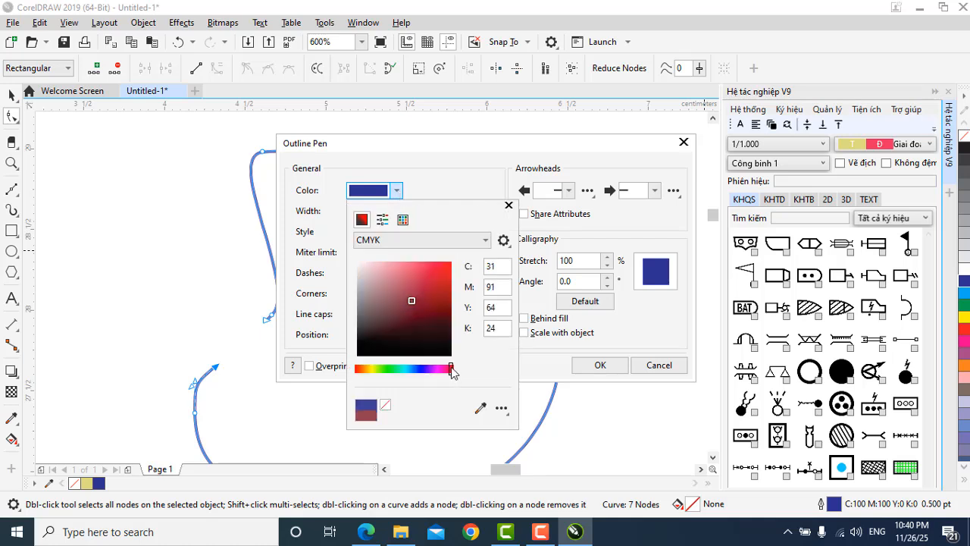
left_click(449, 265)
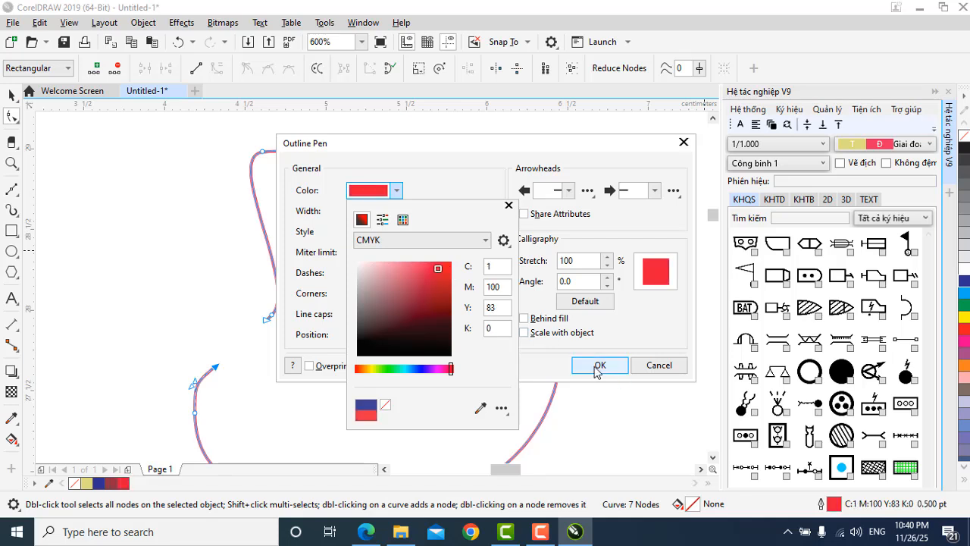
left_click(597, 366)
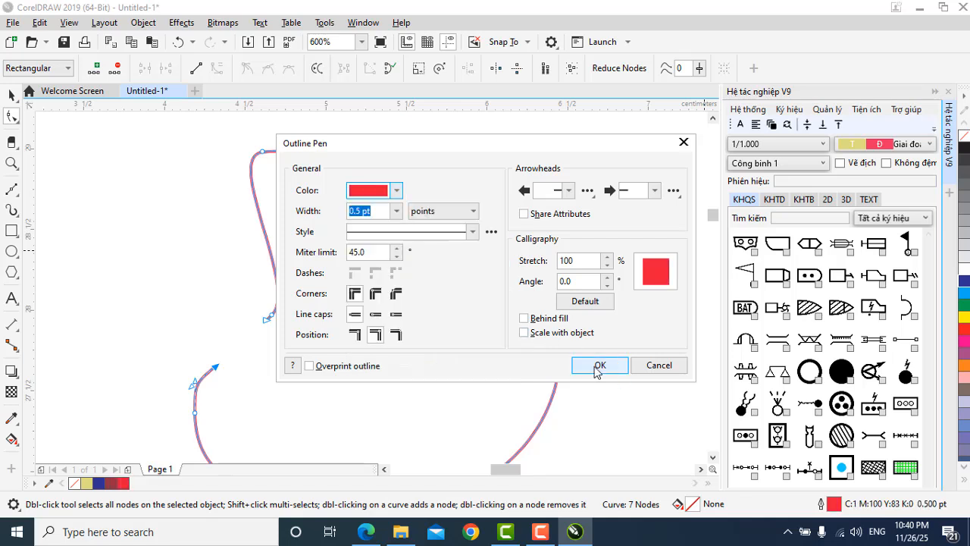
- Set the outline width to 4 pt, keeping the solid line style, and apply the outline settings
left_click(474, 232)
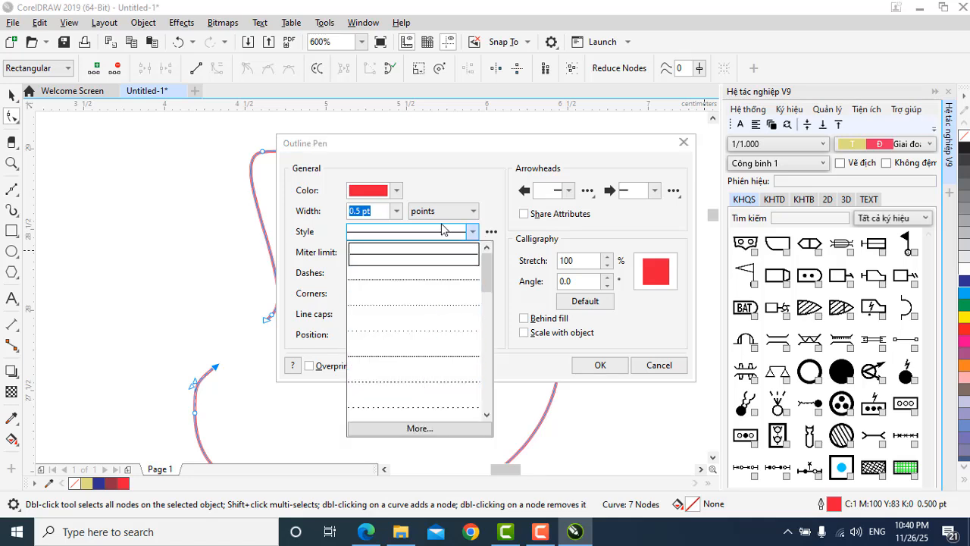
left_click(409, 231)
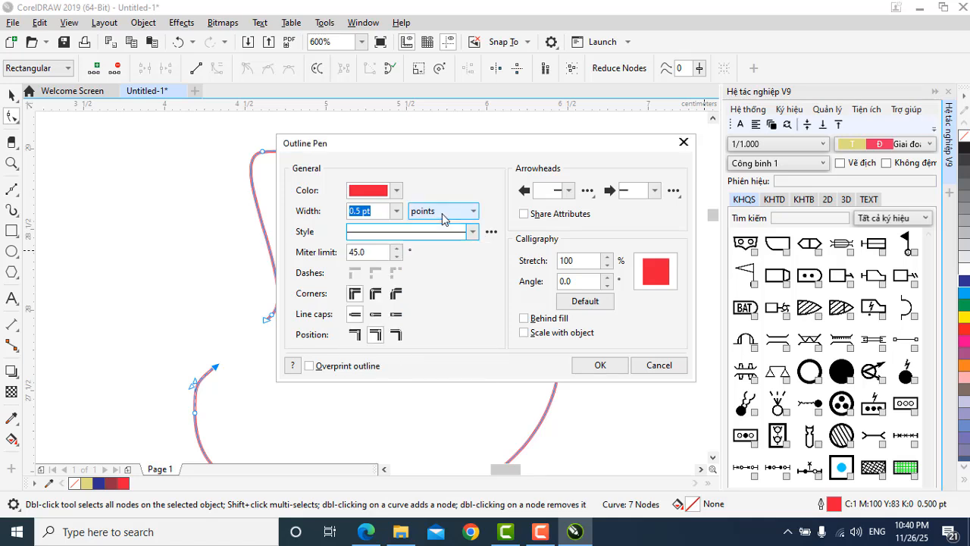
left_click(397, 211)
left_click(375, 314)
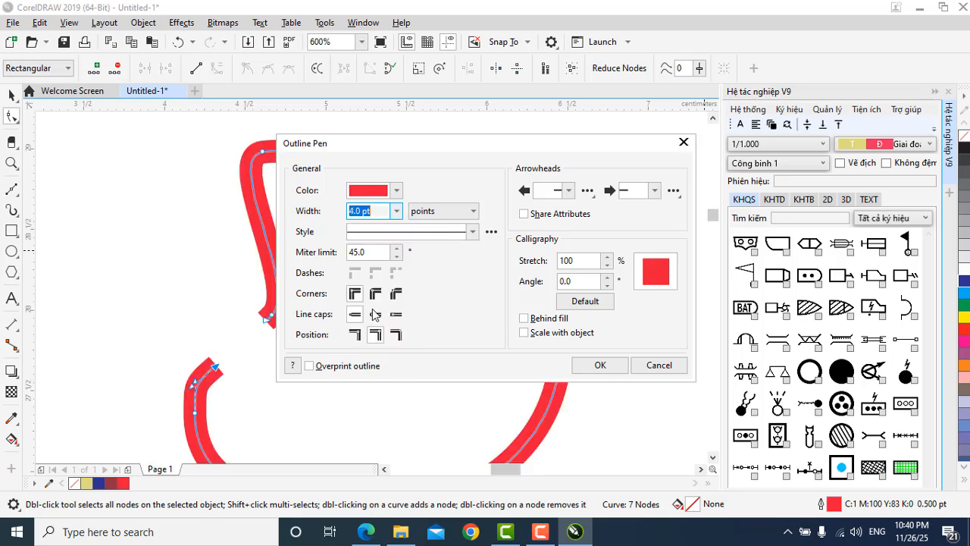
left_click(587, 366)
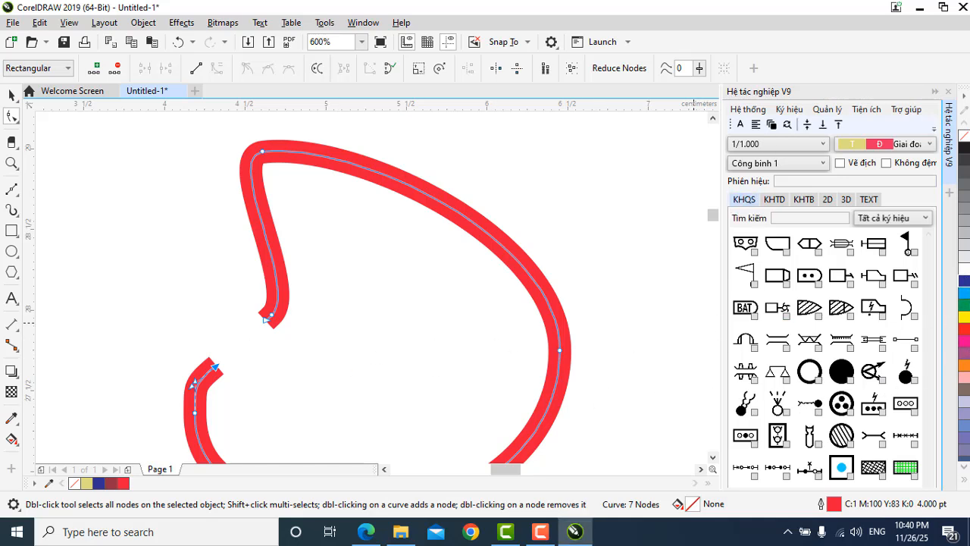
- Give the open curve a cyan fill (C100 M0 Y0 K0) and deselect its nodes
left_click(964, 303)
left_click(113, 285)
scroll(326, 286, "down", 2)
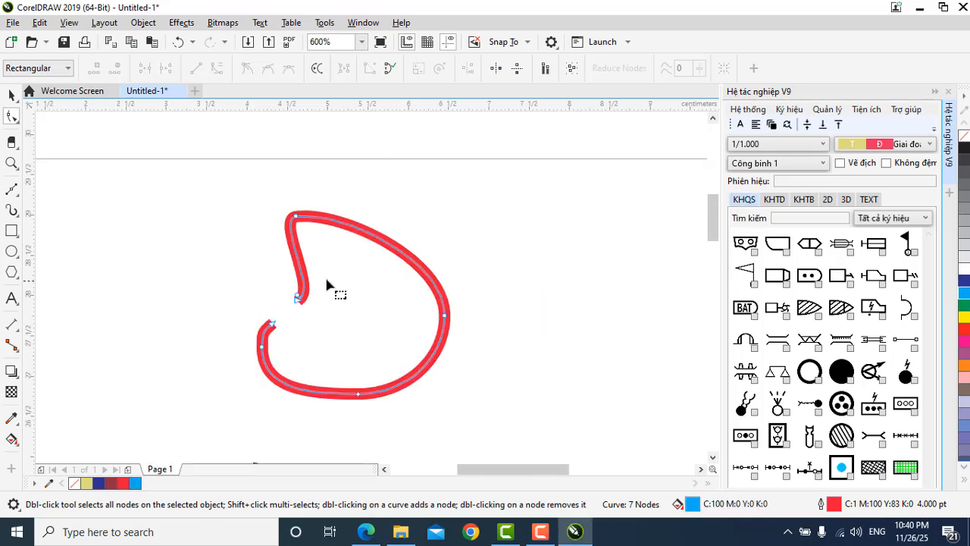
scroll(234, 309, "up", 1)
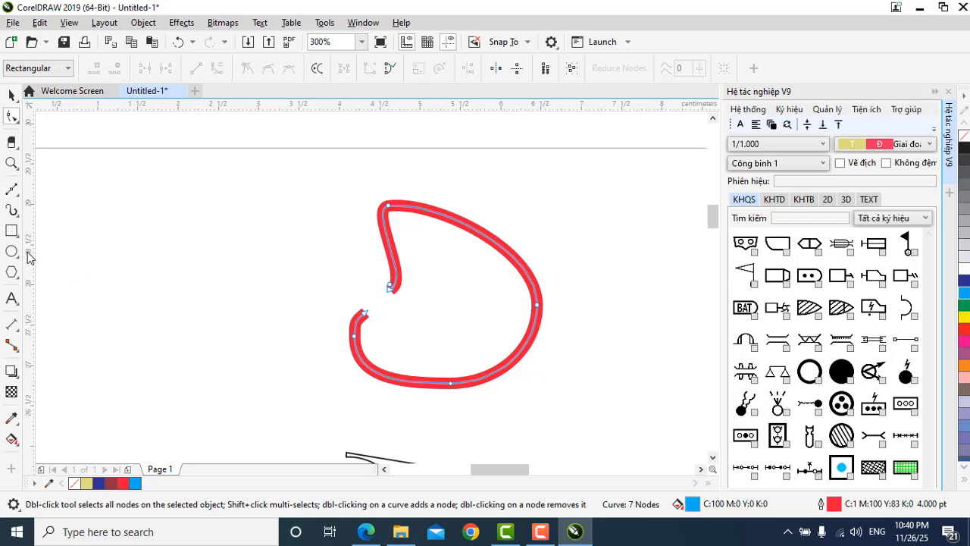
- Draw a rectangle about 1.75 × 1.28 cm to the left of the red curve and fill it purple (C20 M80 Y0 K20)
left_click_drag(100, 210, 242, 313)
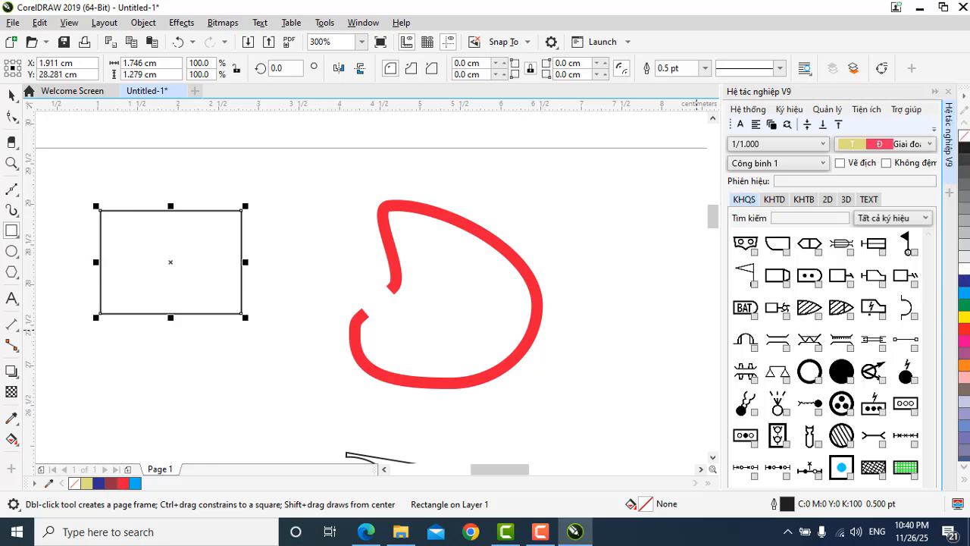
left_click(965, 233)
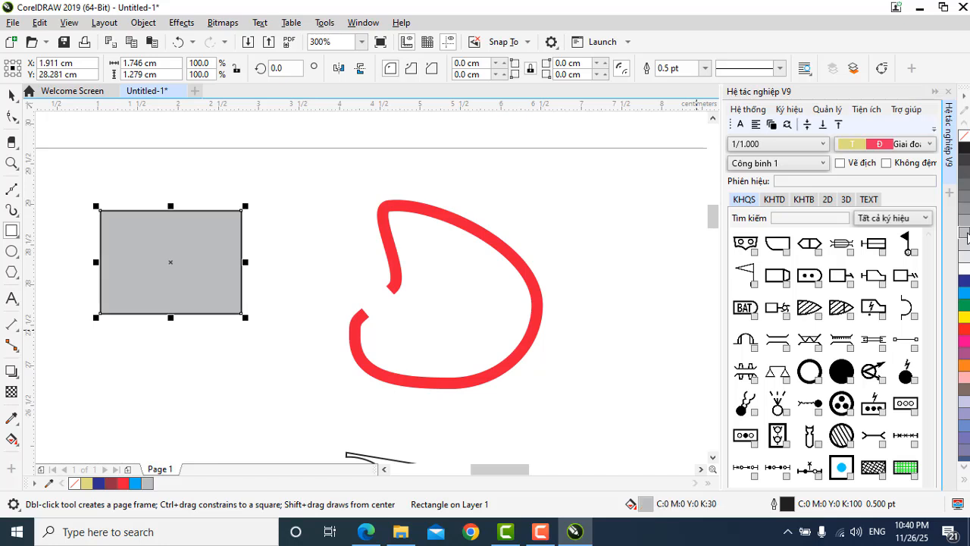
left_click(965, 355)
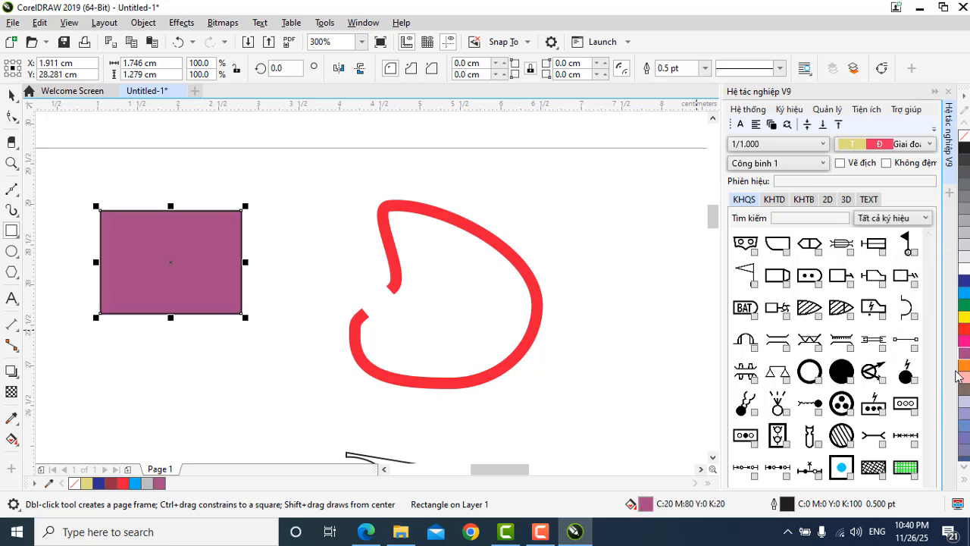
- Color the purple rectangle's outline cyan (C100 M0 Y0 K0) and deselect the rectangle
right_click(965, 296)
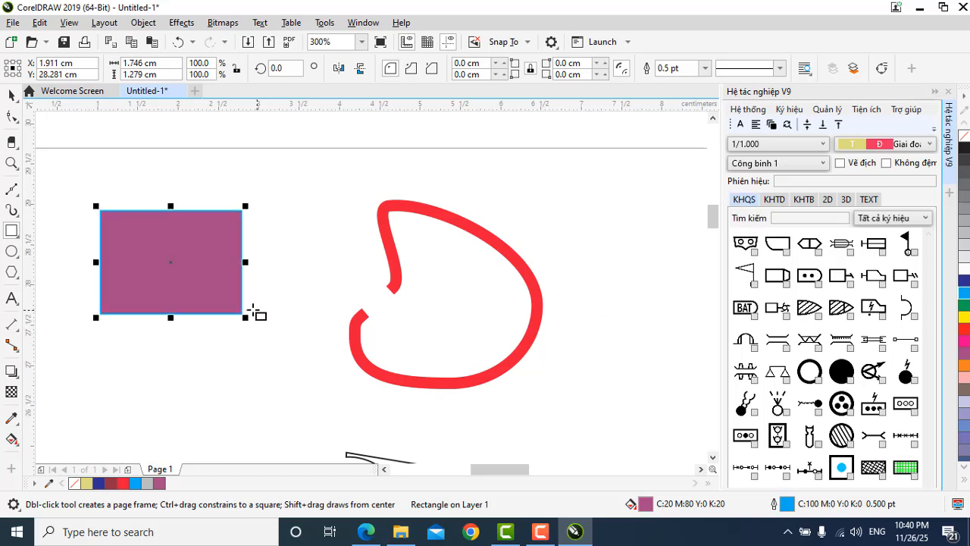
left_click(11, 96)
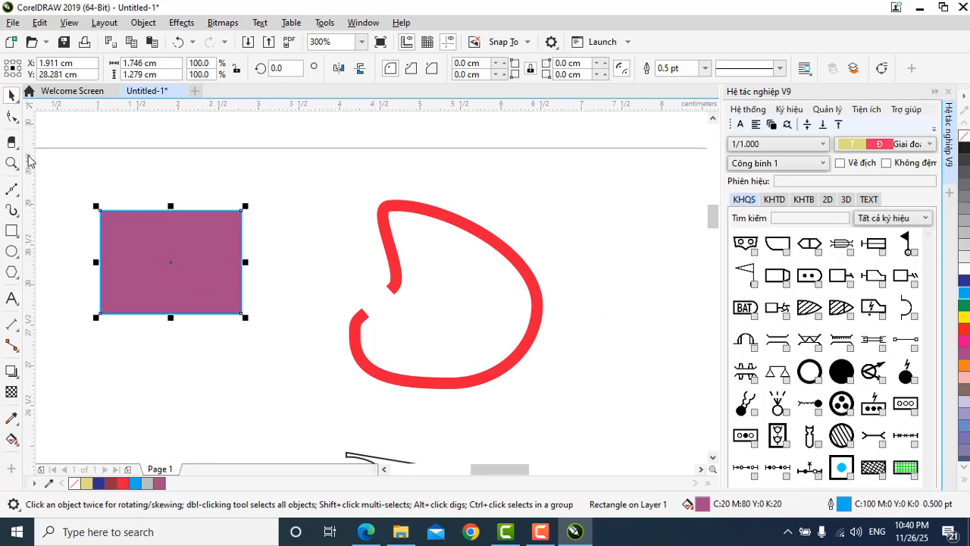
left_click(335, 254)
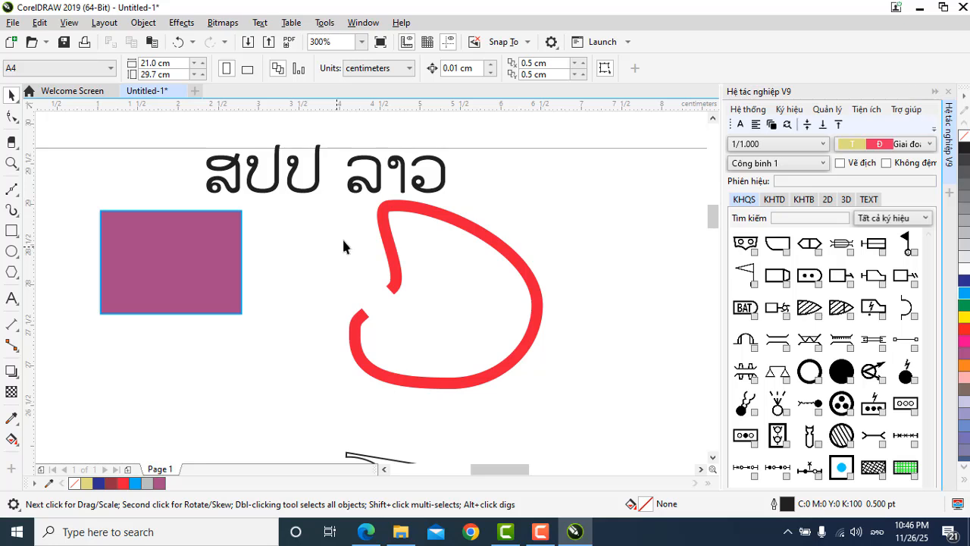
- Move the red open curve down and to the left, and shift the purple rectangle slightly down and right, below the Lao text
left_click(386, 225)
left_click_drag(386, 225, 333, 263)
left_click(229, 262)
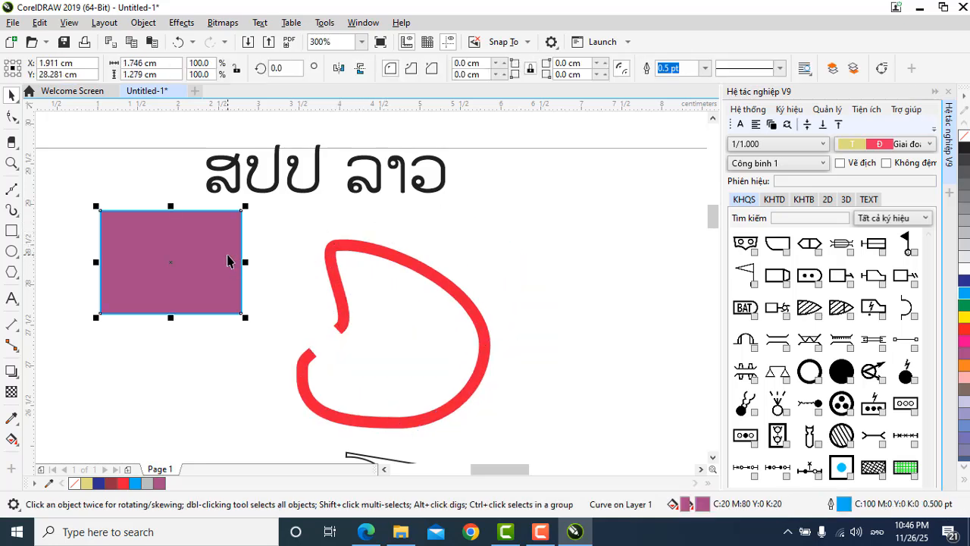
left_click_drag(182, 247, 202, 281)
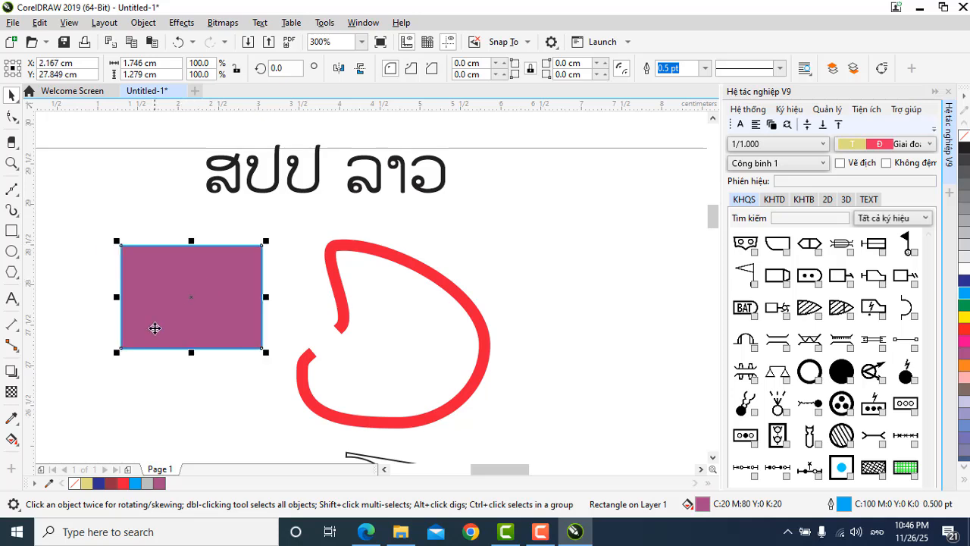
left_click(96, 295)
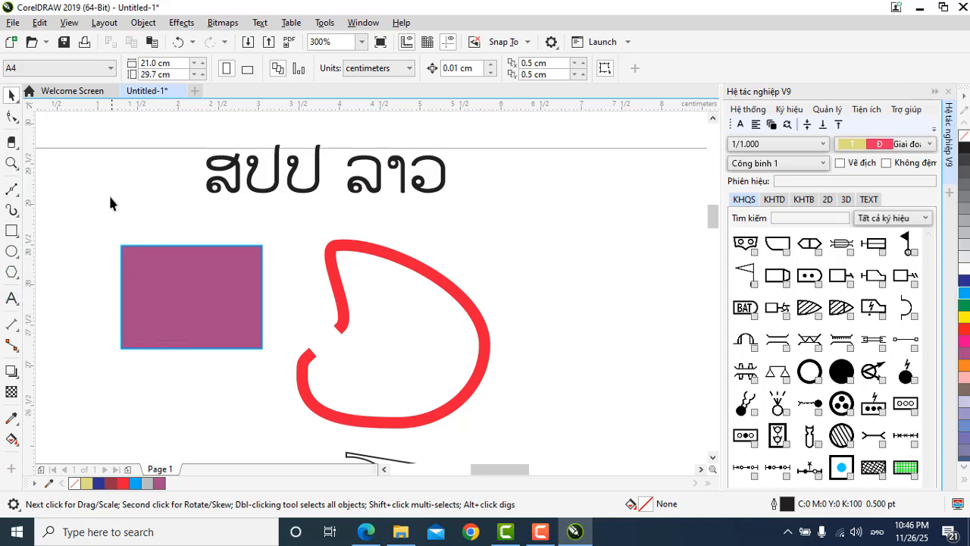
scroll(108, 201, "up", 2)
scroll(108, 202, "down", 3)
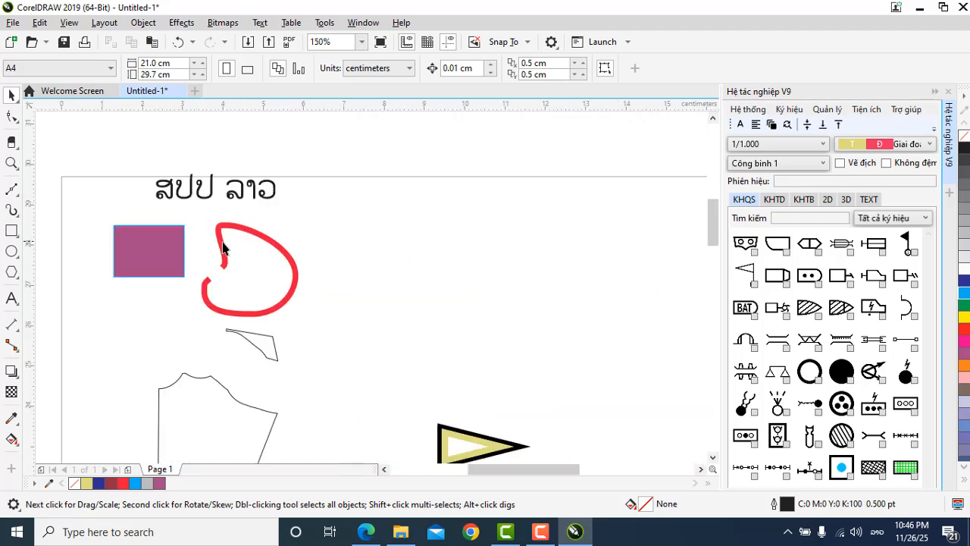